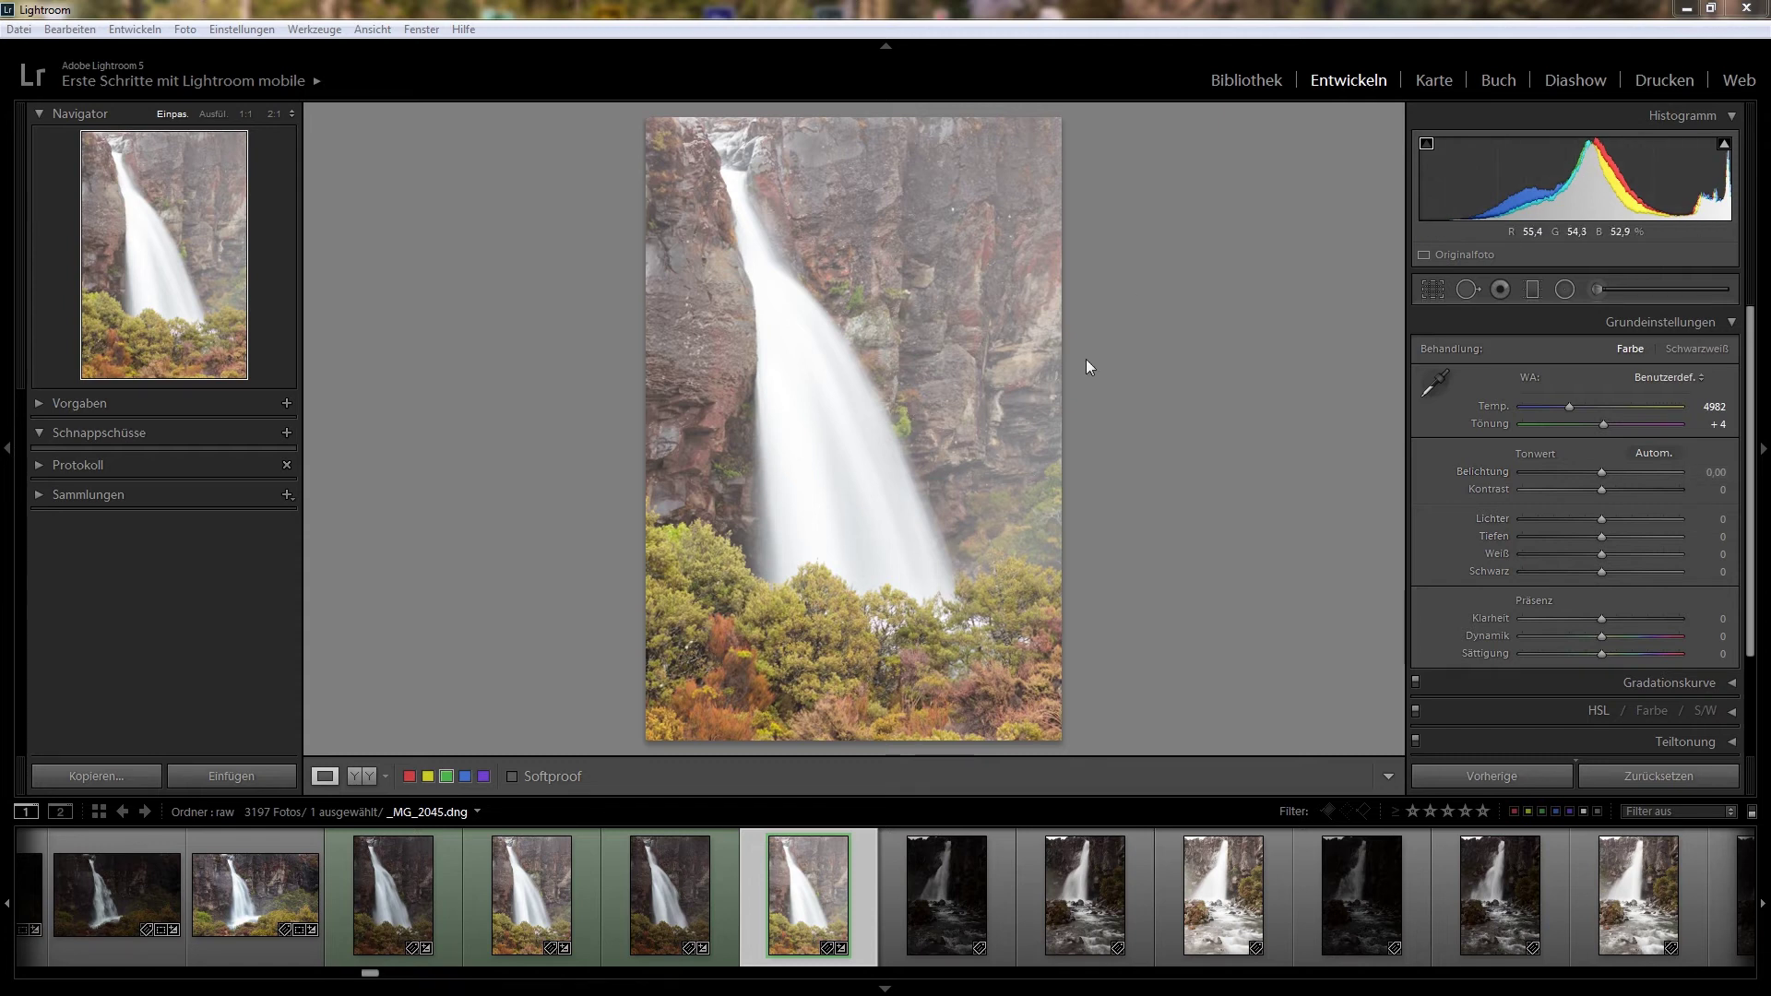
Check highlight clipping and compare the darker frame with the bright _MG_2045 exposure
{"action": "left_click", "coordinate": [1724, 144]}
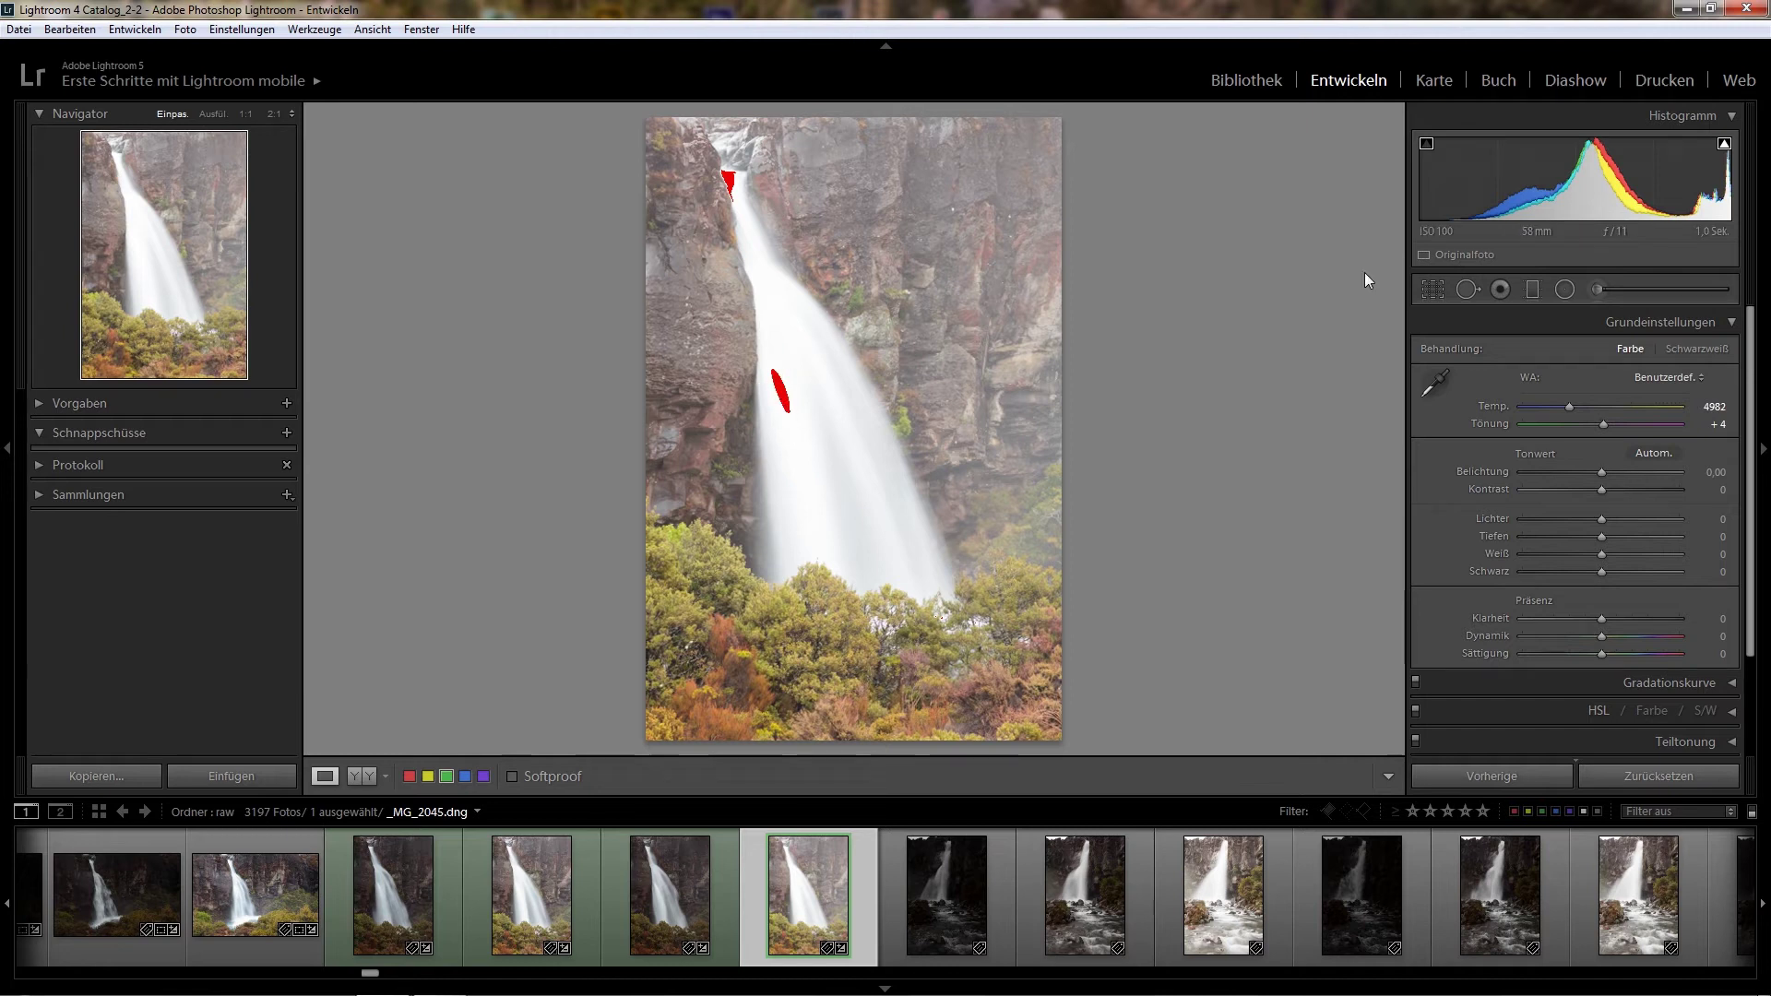
{"action": "left_click", "coordinate": [1723, 144]}
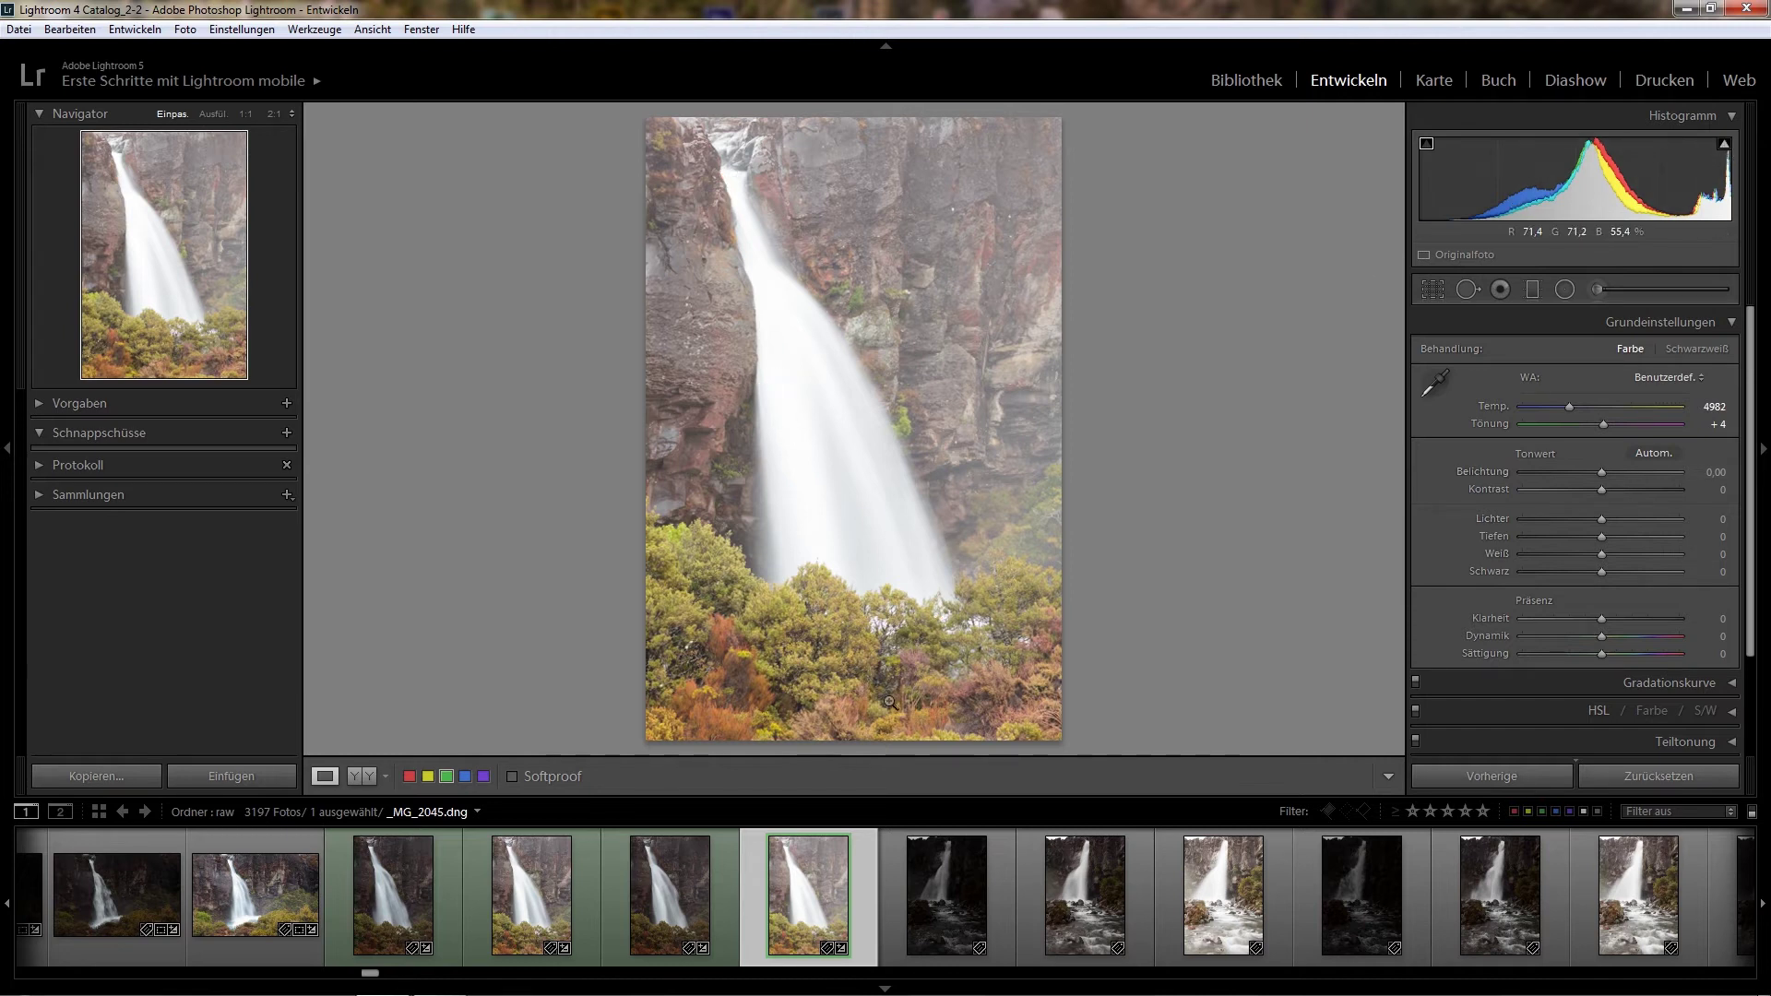
{"action": "left_click", "coordinate": [727, 876]}
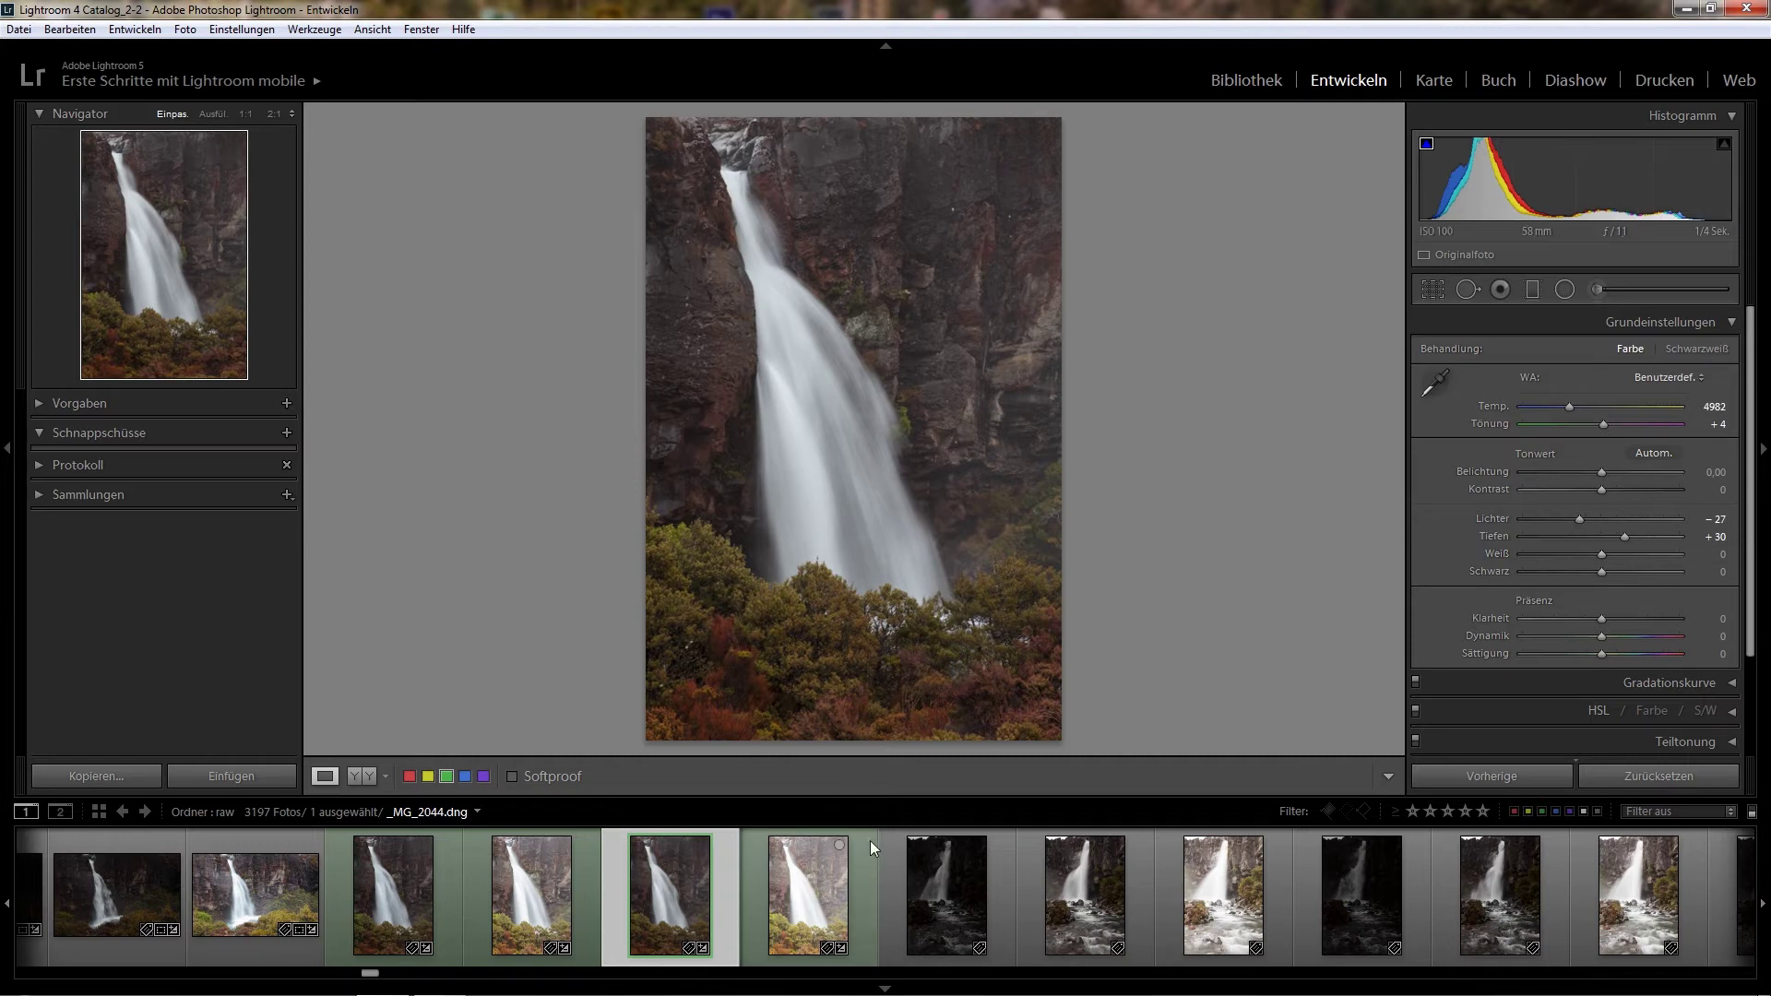
{"action": "left_click", "coordinate": [866, 865]}
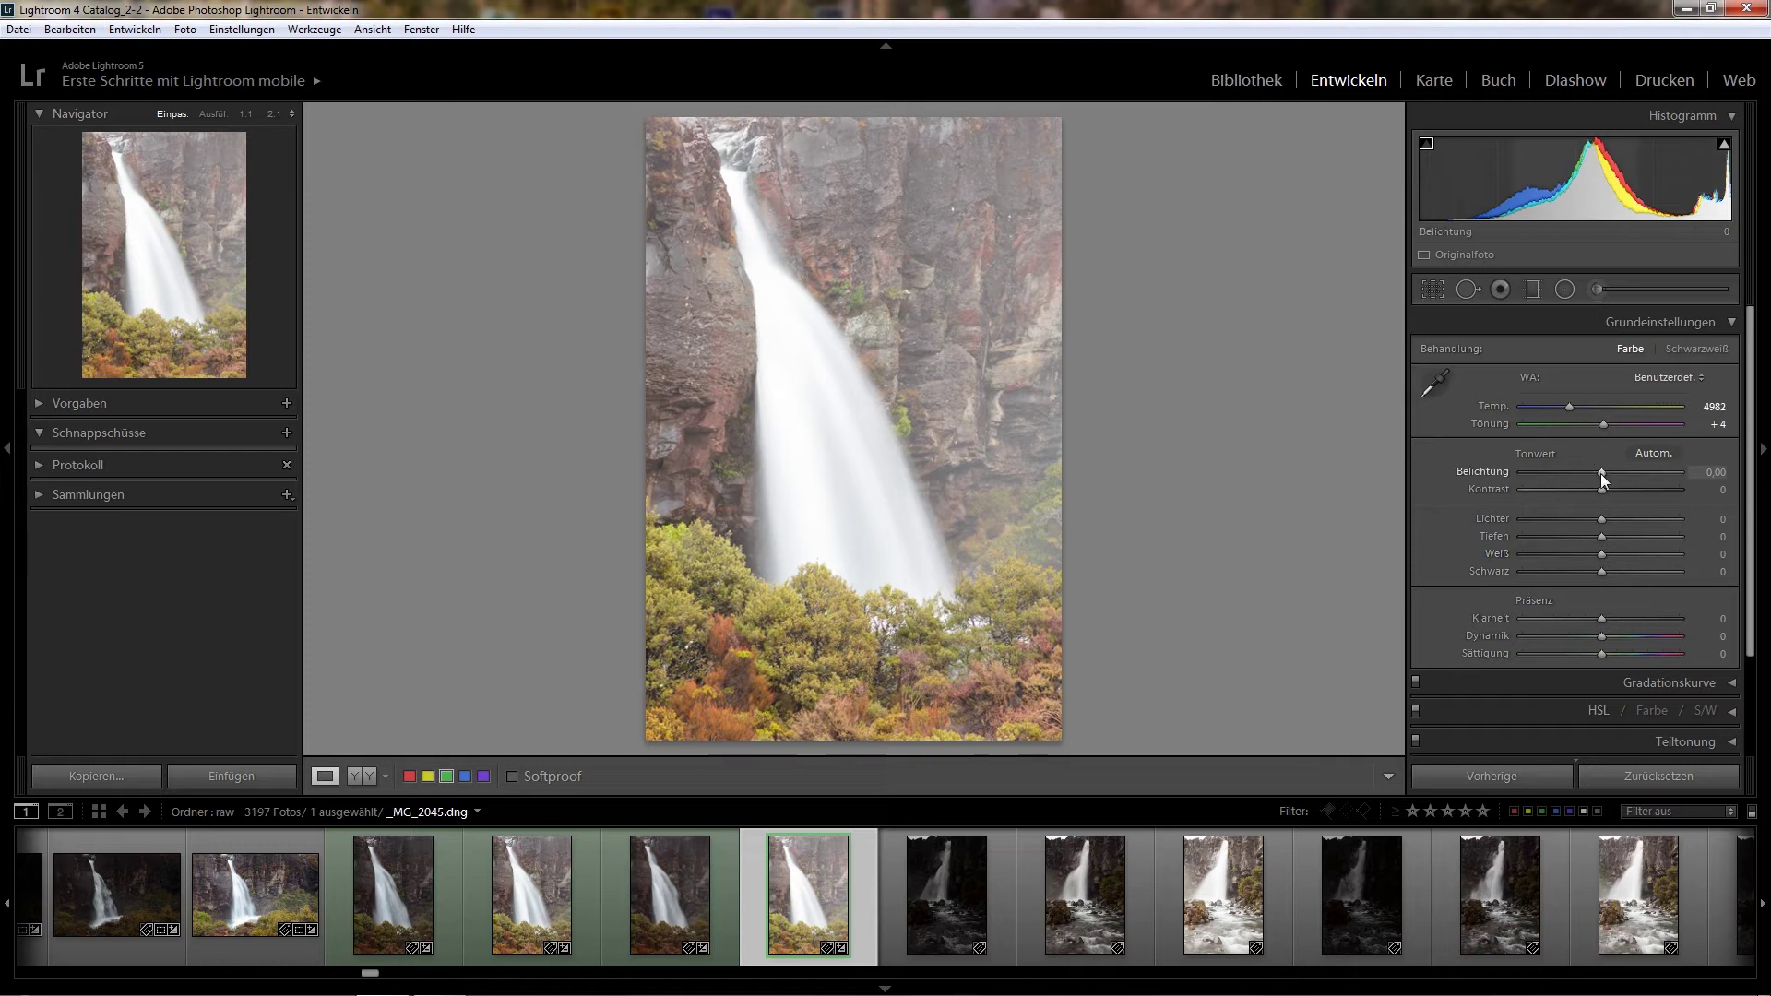
Set exposure to −1,02 and highlights to −20, and lift the shadows to +52
{"action": "left_click_drag", "start_coordinate": [1596, 468], "coordinate": [1594, 471]}
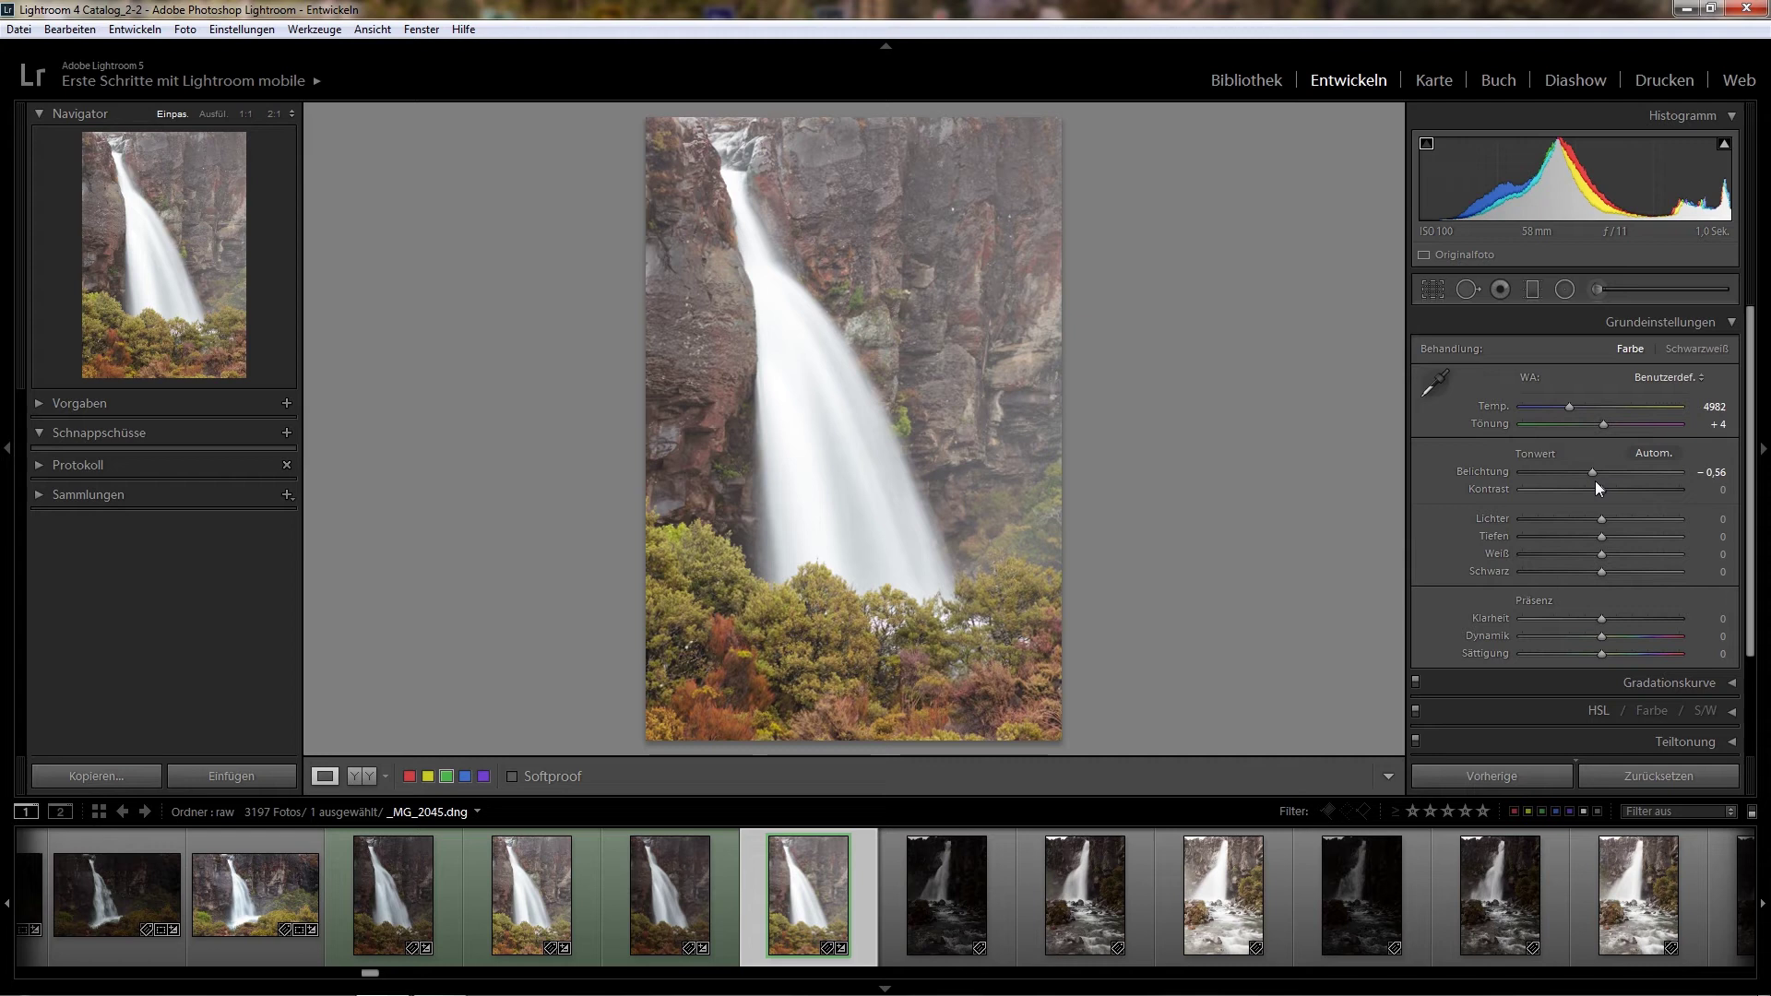
{"action": "mouse_move", "coordinate": [1584, 472]}
{"action": "left_mouse_down"}
{"action": "mouse_move", "coordinate": [1503, 473]}
{"action": "mouse_move", "coordinate": [1580, 477]}
{"action": "left_mouse_up"}
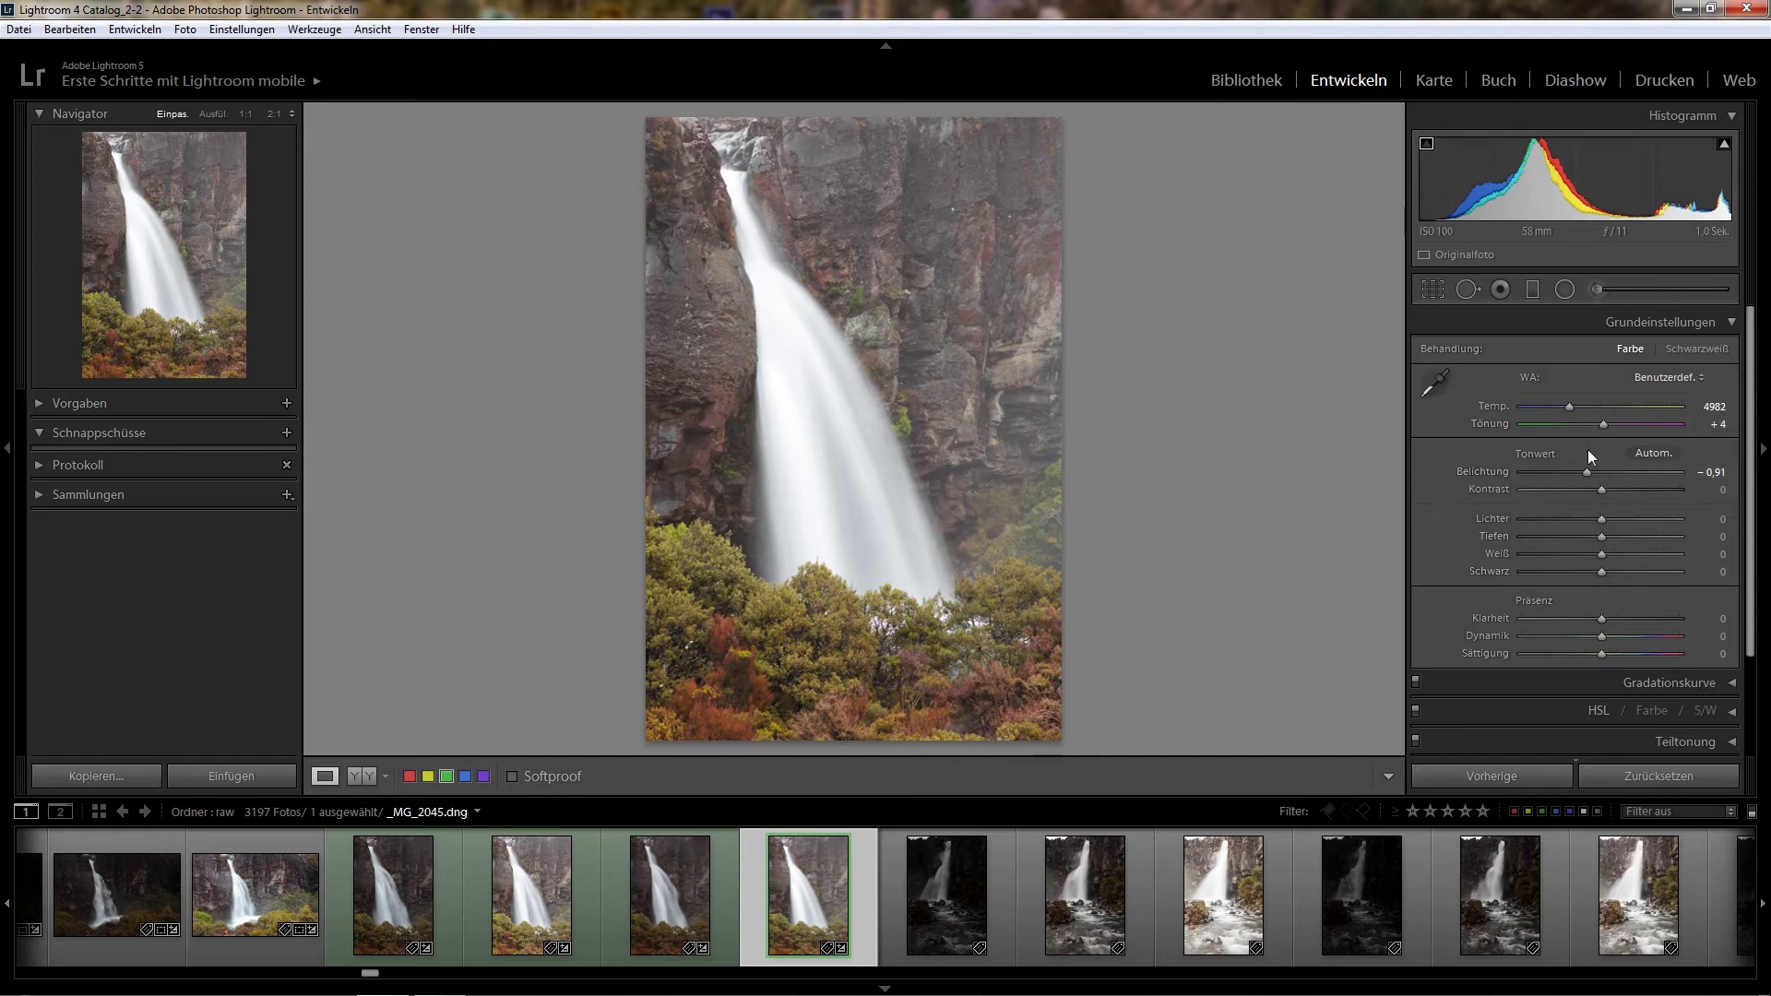
{"action": "left_click_drag", "start_coordinate": [1586, 471], "coordinate": [1584, 471]}
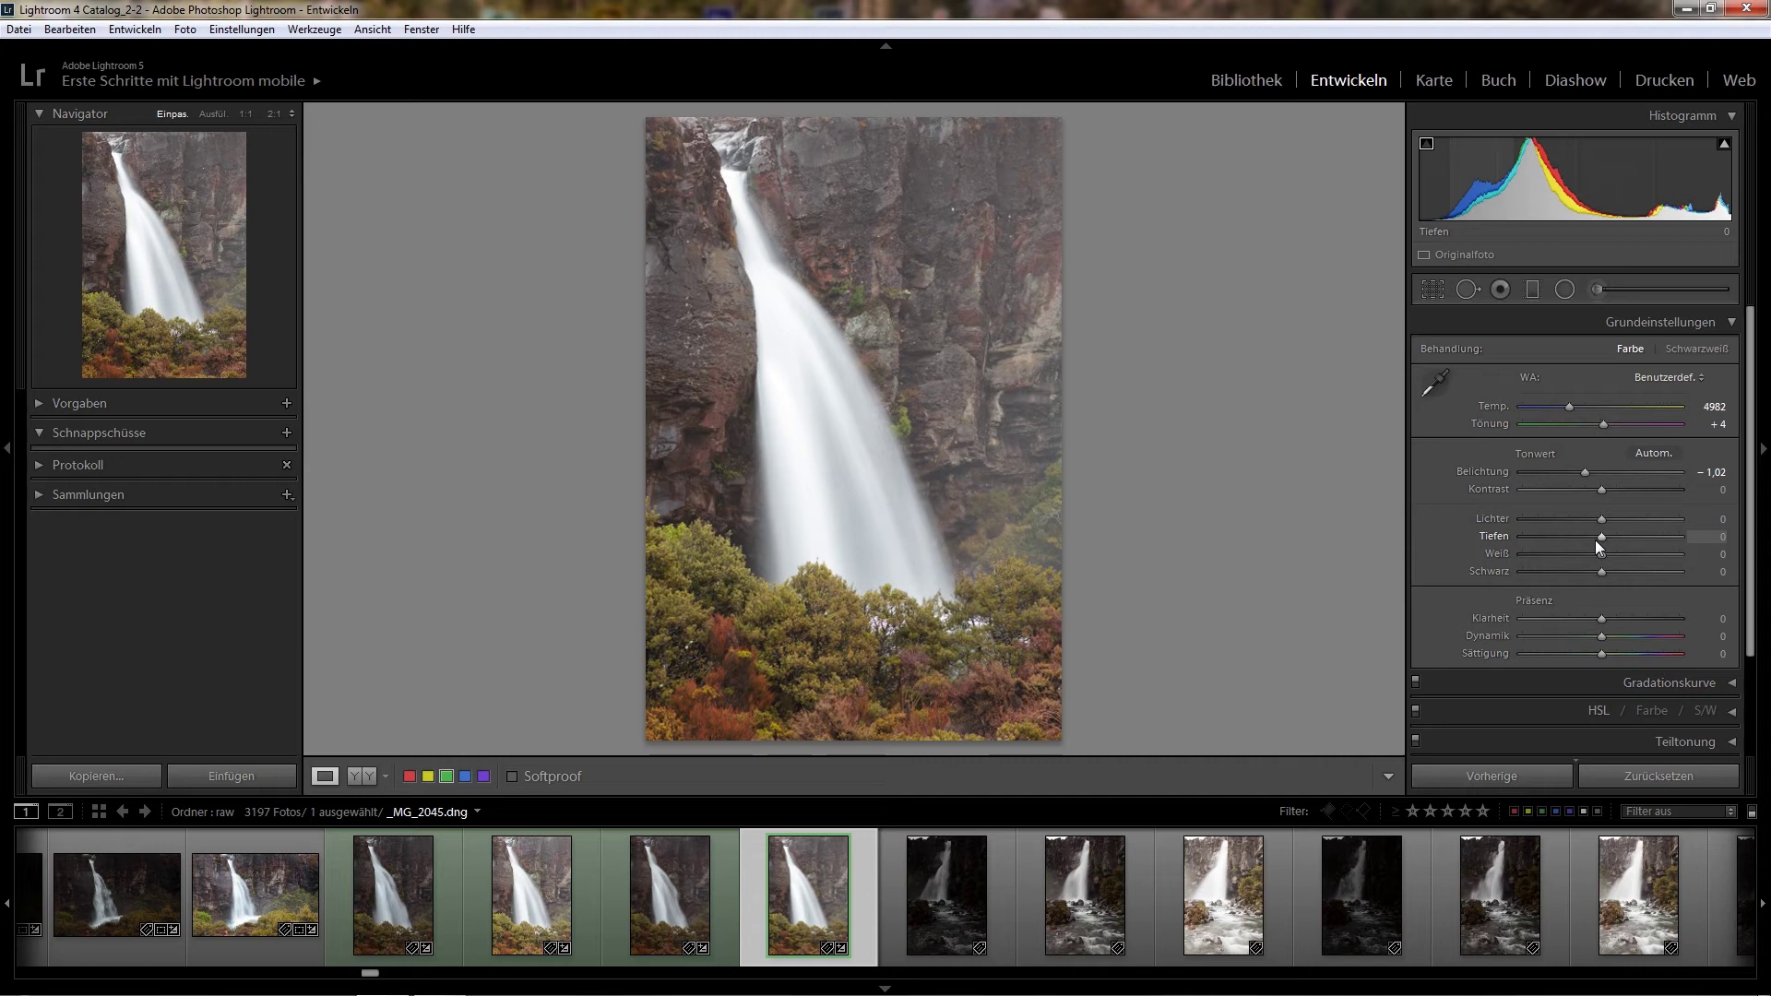
{"action": "left_click_drag", "start_coordinate": [1601, 518], "coordinate": [1585, 523]}
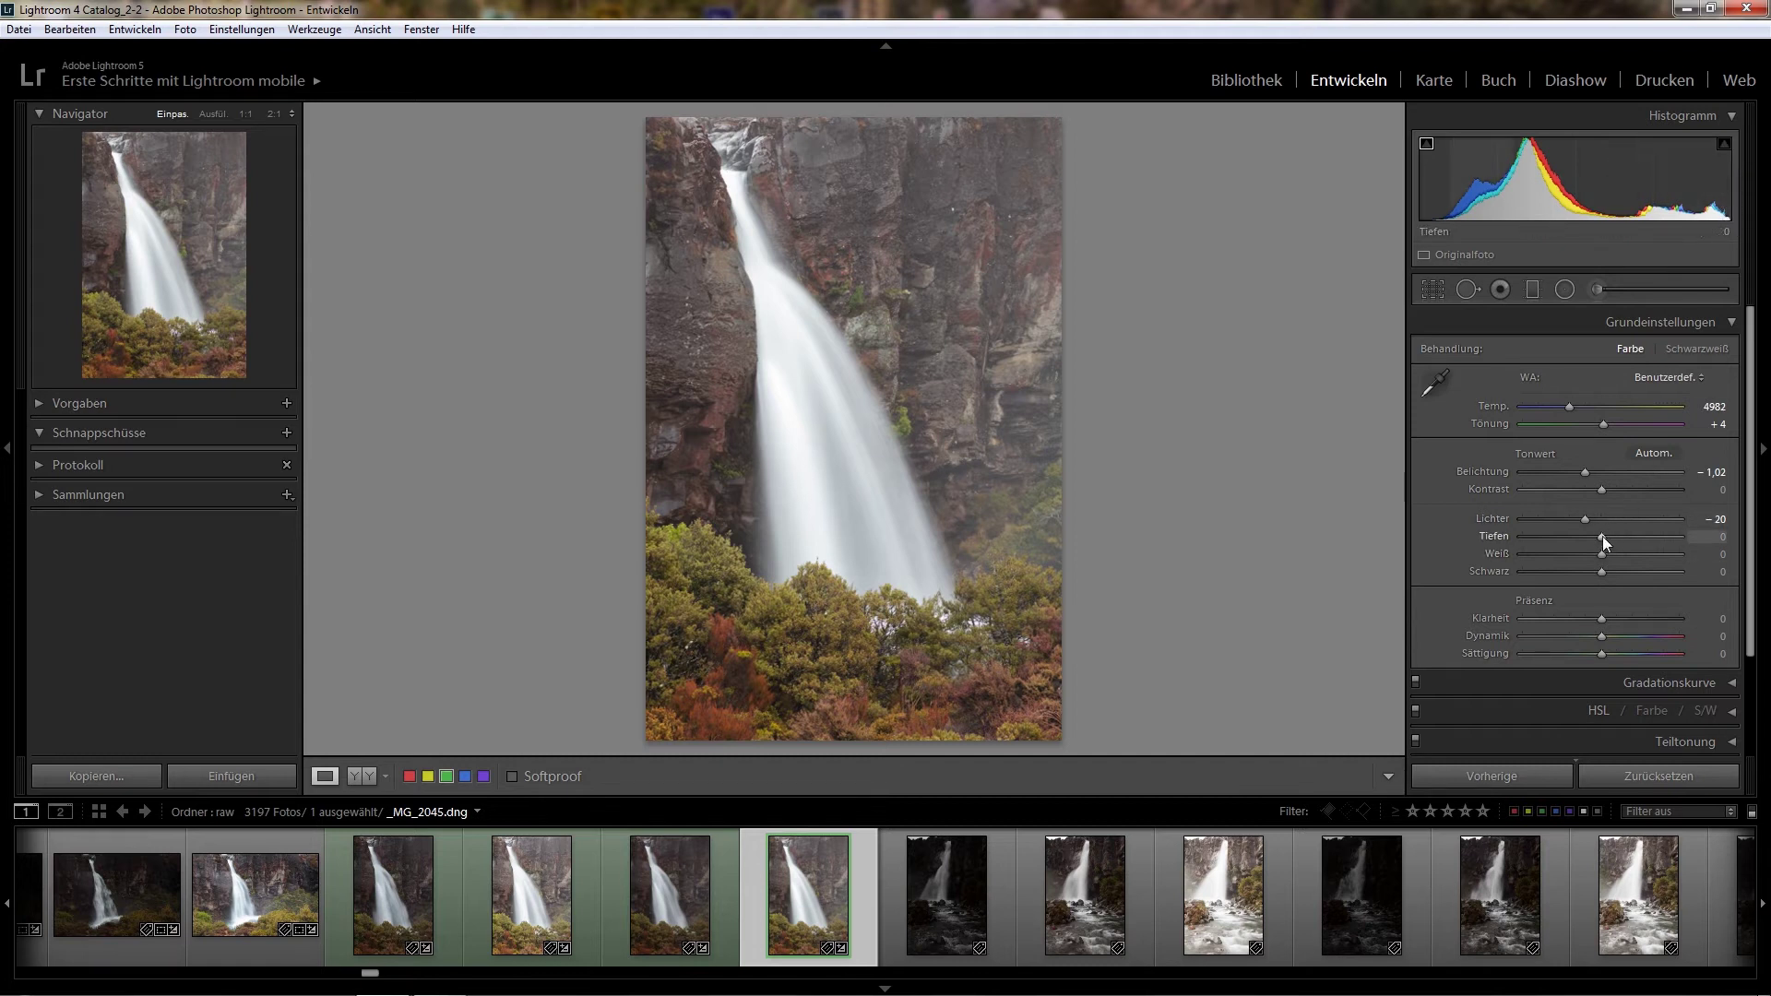
{"action": "left_click_drag", "start_coordinate": [1602, 535], "coordinate": [1623, 539]}
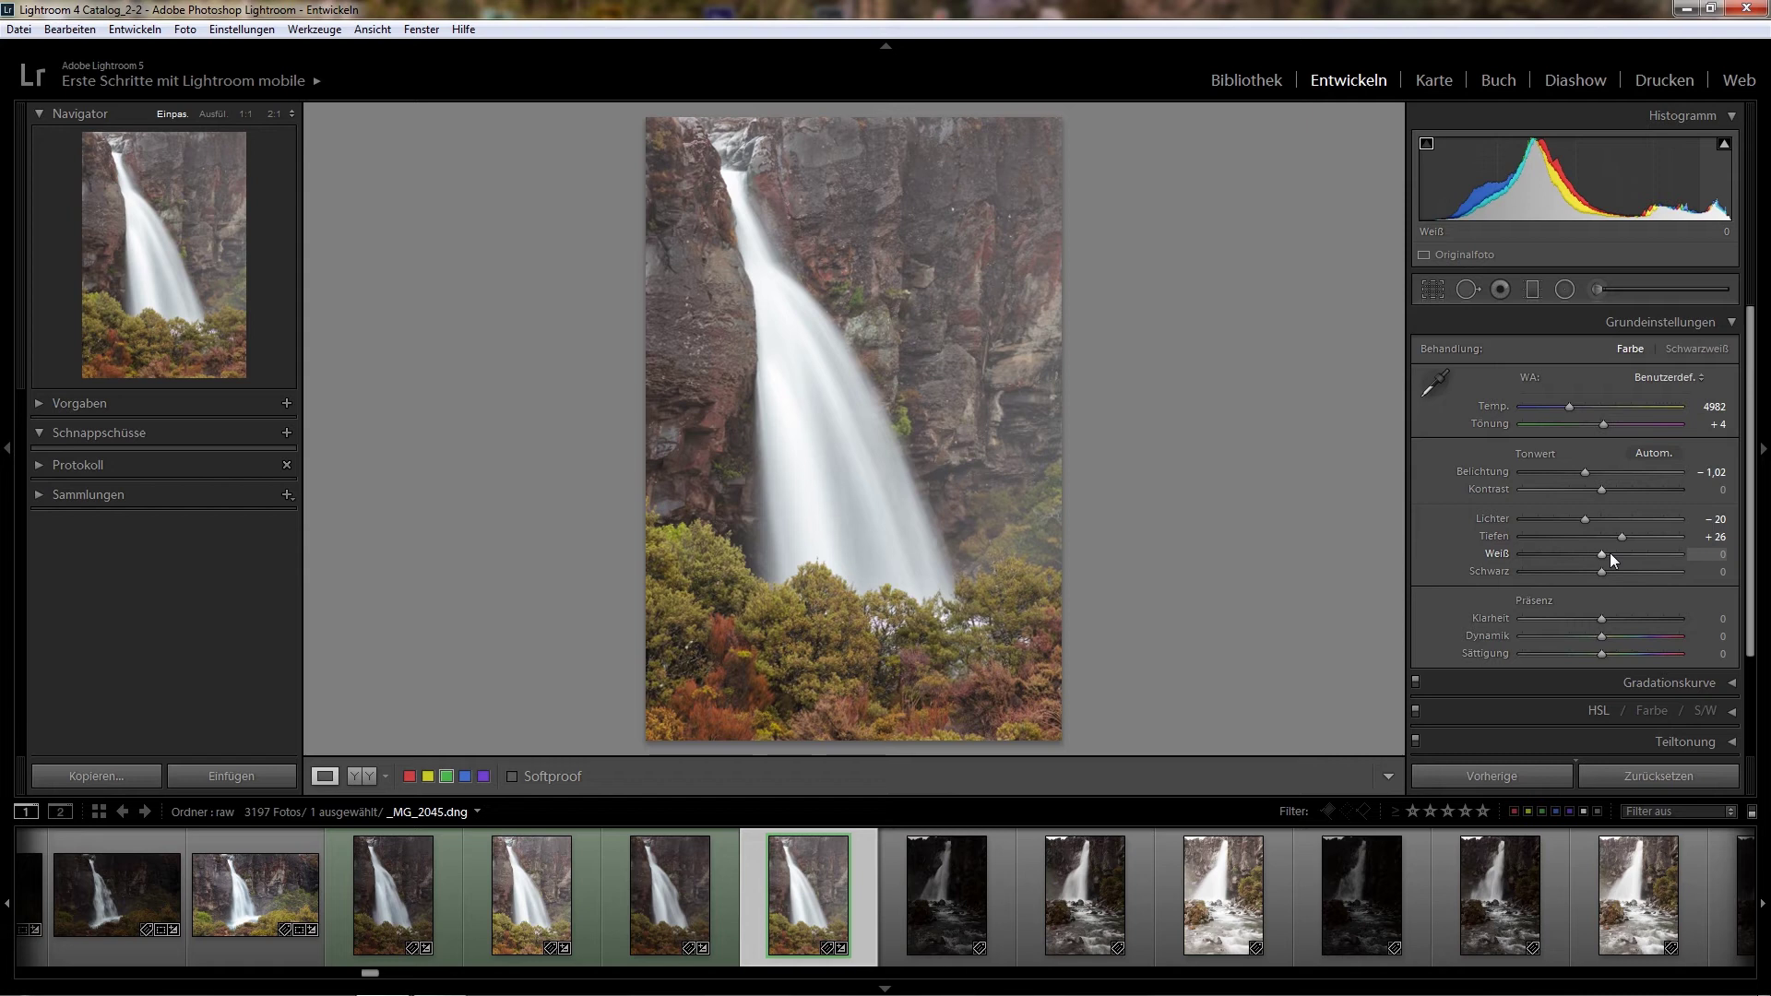
{"action": "left_click_drag", "start_coordinate": [1619, 540], "coordinate": [1615, 540]}
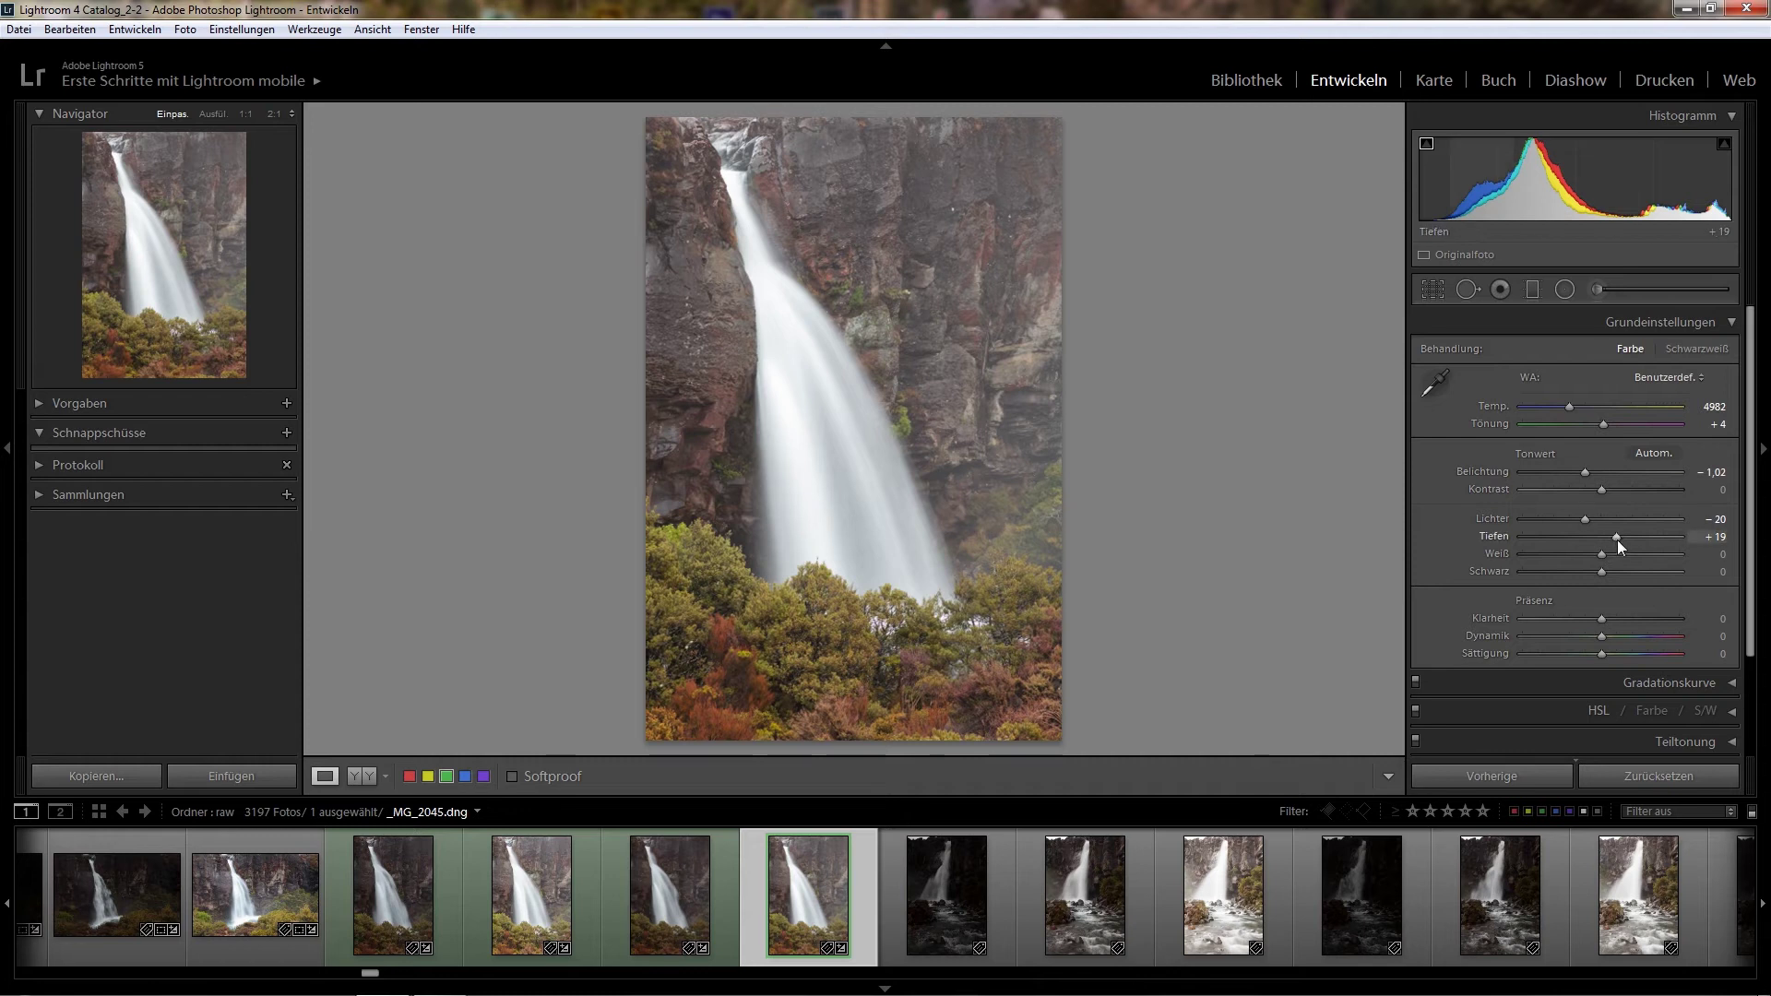
{"action": "left_click_drag", "start_coordinate": [1619, 535], "coordinate": [1645, 540]}
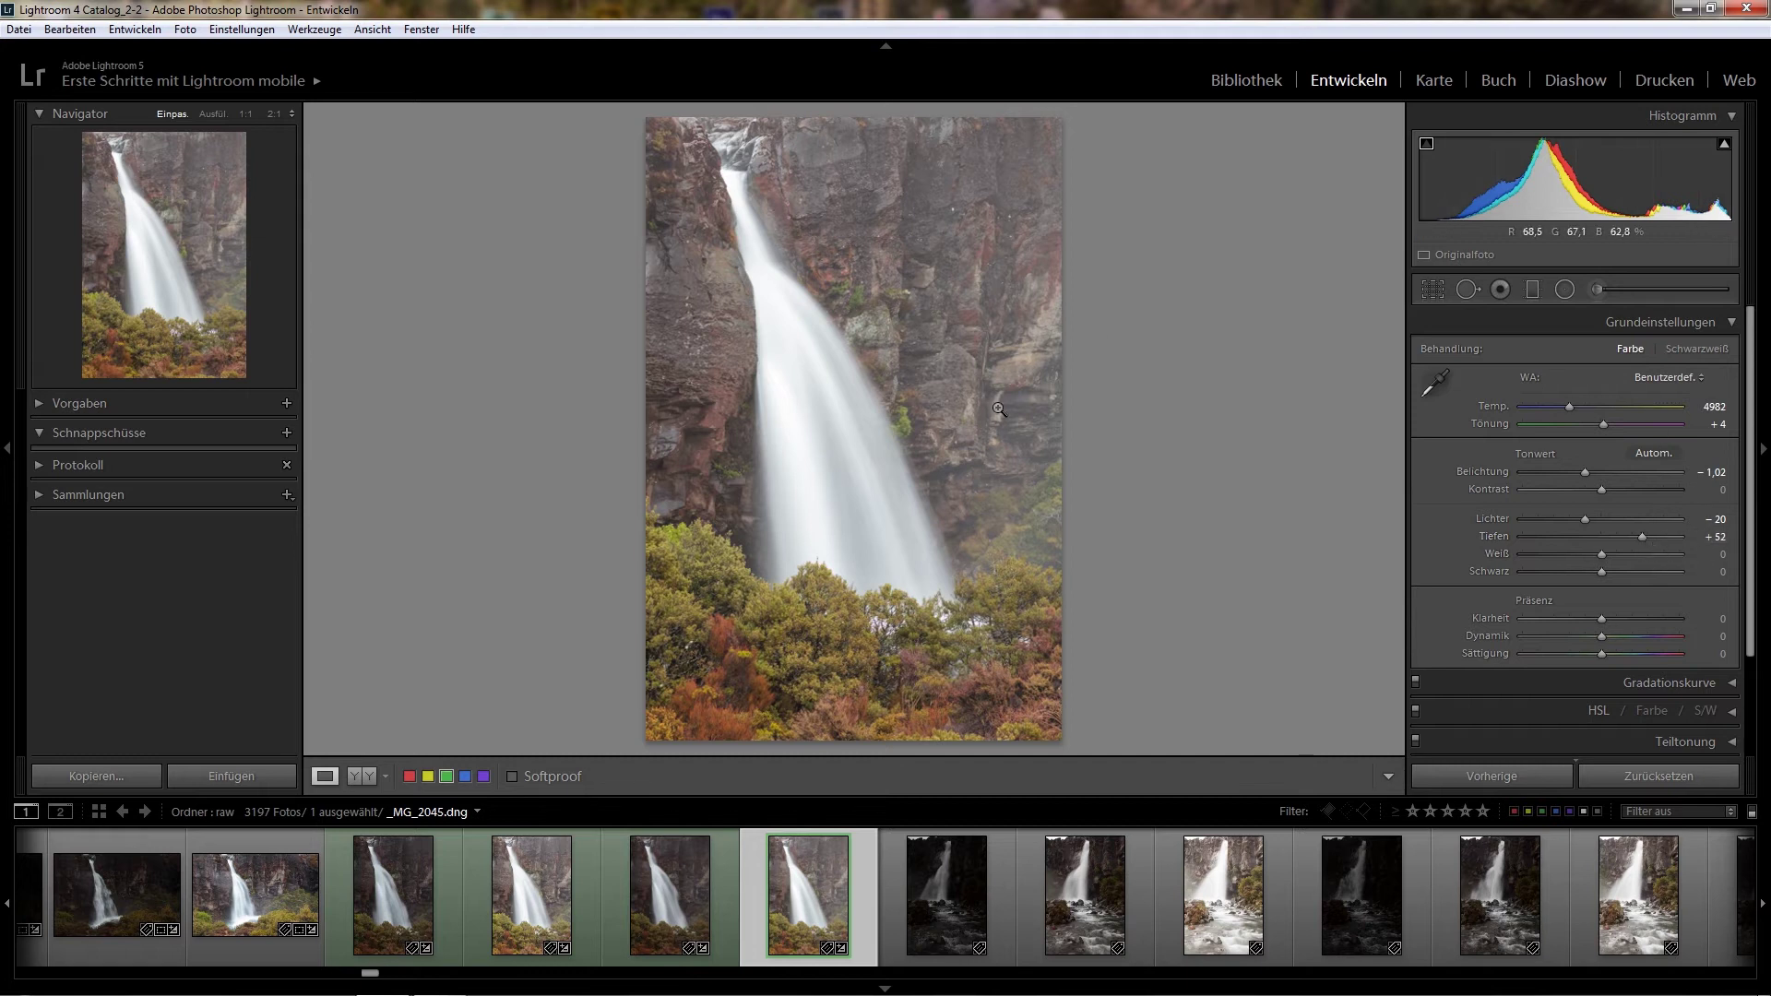
Reset shadows and exposure for comparison, restore exposure −1,02, and raise shadows to +64
{"action": "double_click", "coordinate": [1641, 537]}
{"action": "double_click", "coordinate": [1584, 472]}
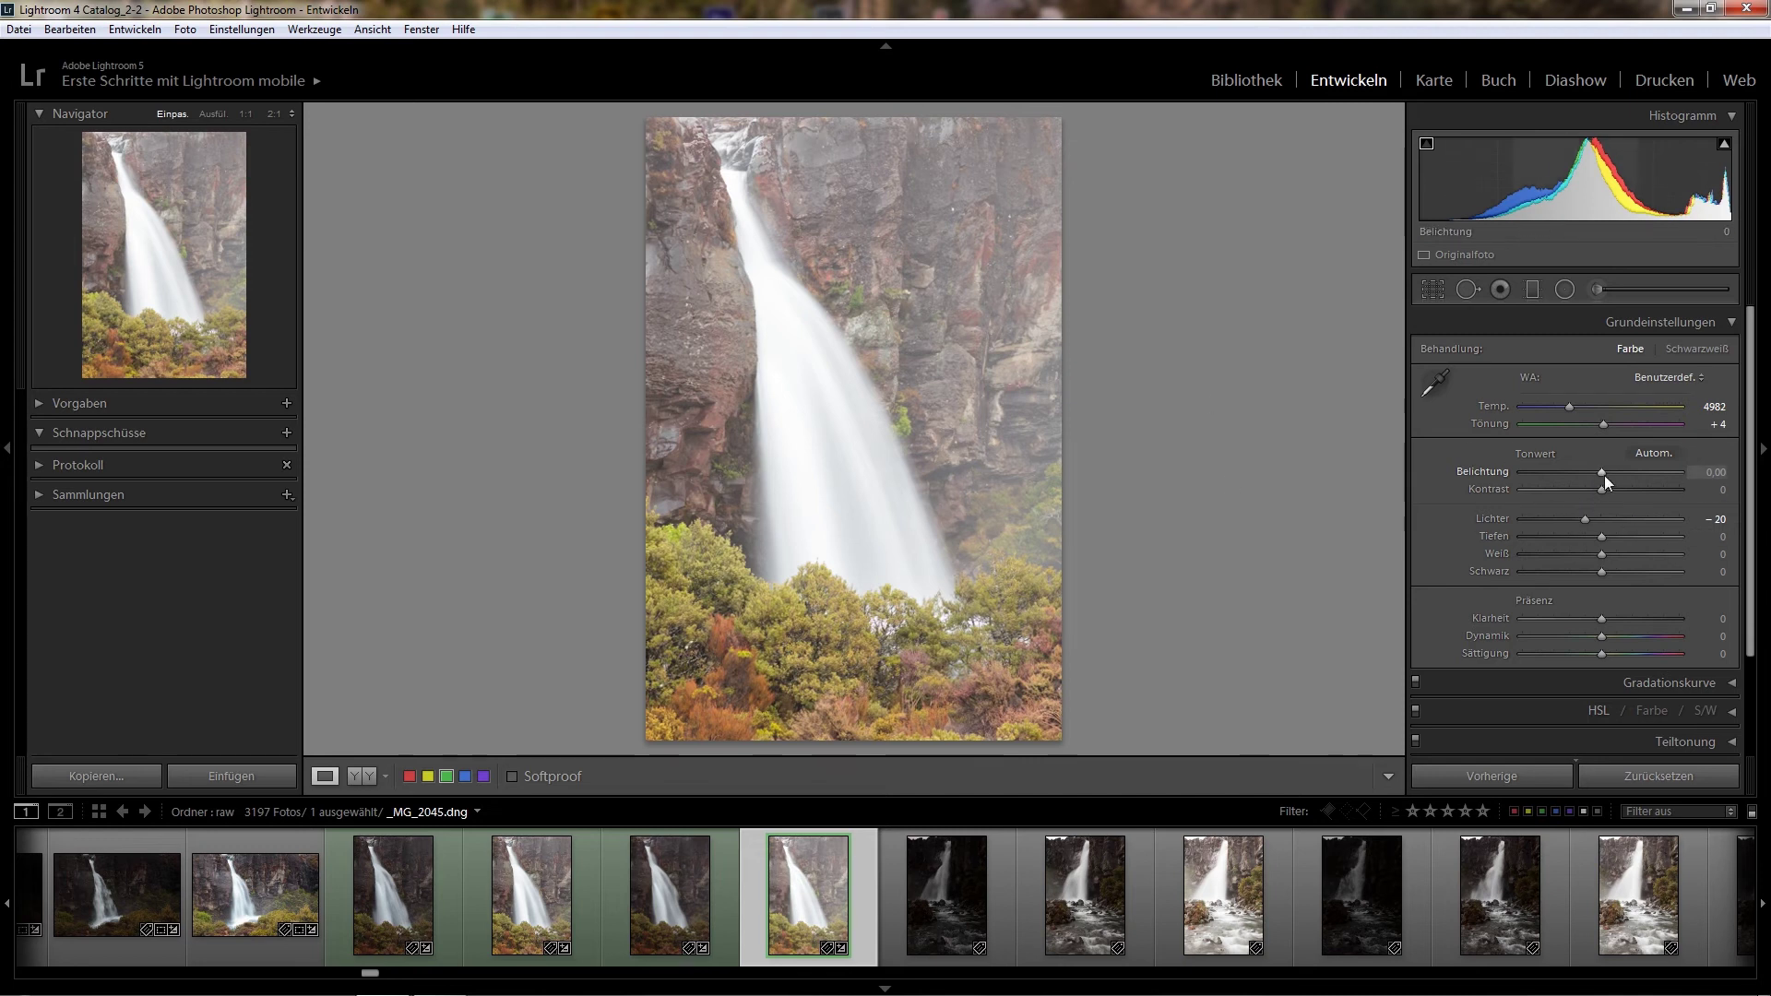
{"action": "key", "text": "ctrl+z"}
{"action": "left_click_drag", "start_coordinate": [1601, 537], "coordinate": [1650, 537]}
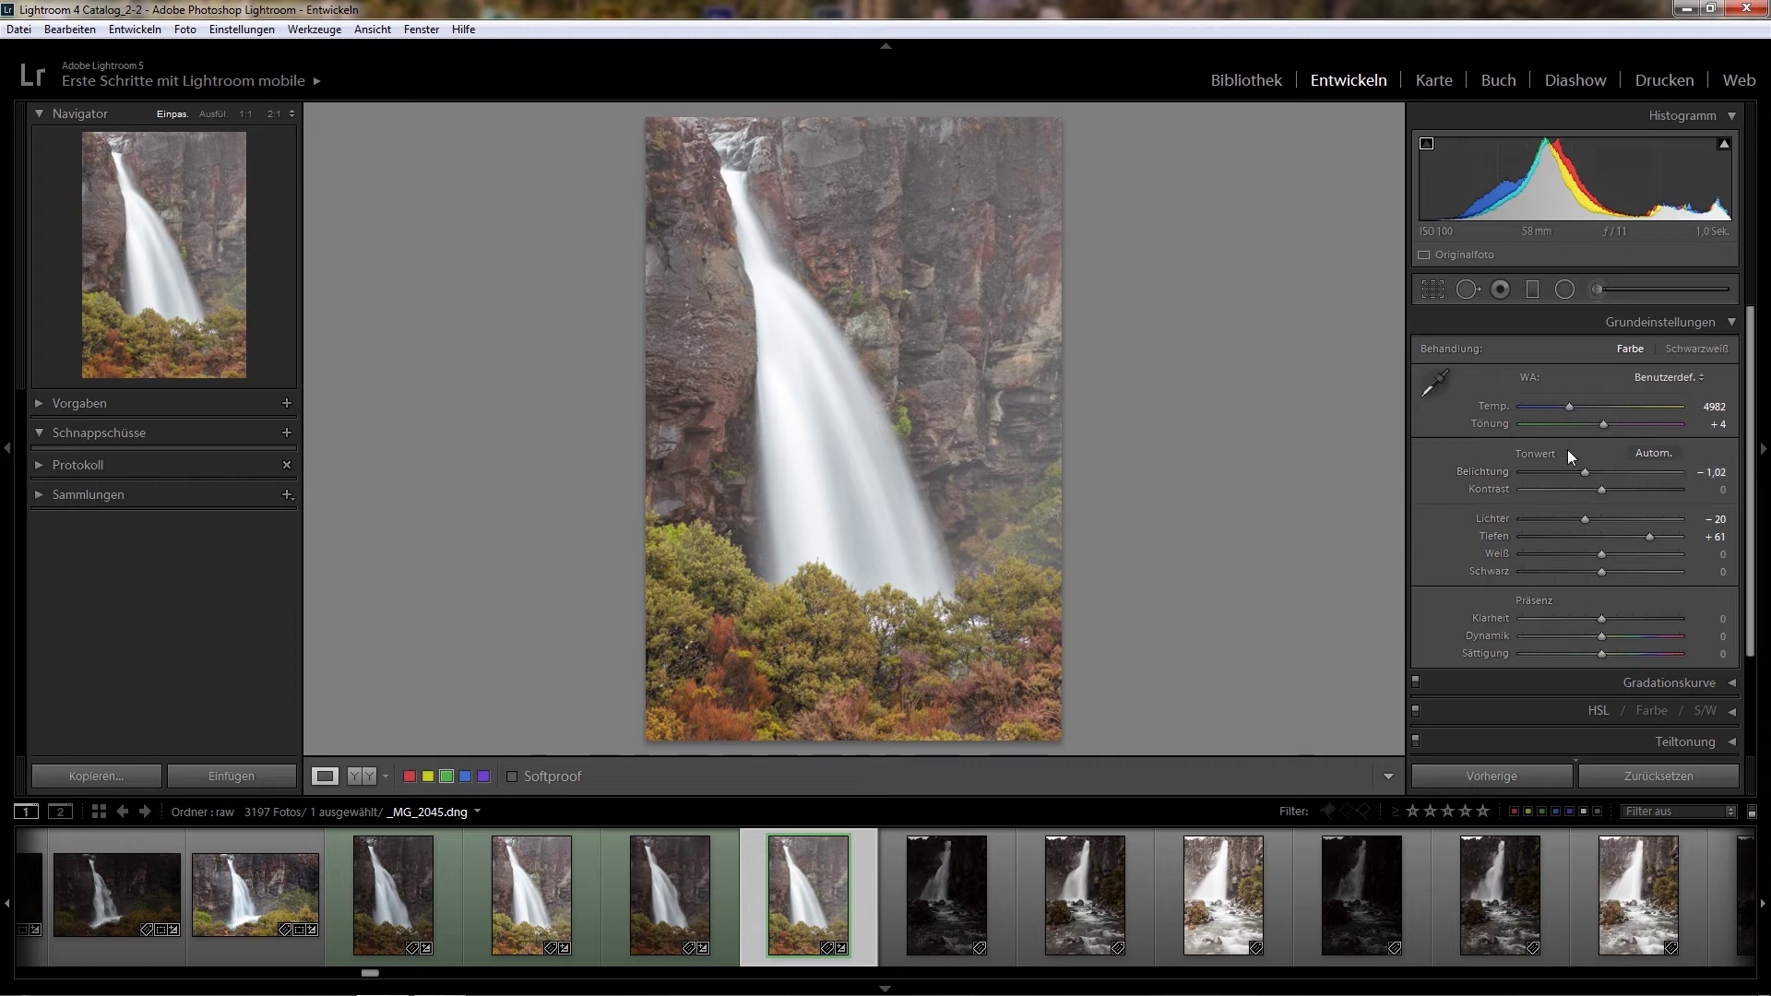
{"action": "left_click_drag", "start_coordinate": [1652, 538], "coordinate": [1656, 538]}
Collapse the basic tone panel, keep the Camera Faithful calibration profile, and check Lens Corrections
{"action": "scroll", "coordinate": [1751, 348], "scroll_direction": "down", "scroll_amount": 1}
{"action": "scroll", "coordinate": [1751, 348], "scroll_direction": "up", "scroll_amount": 1}
{"action": "left_click", "coordinate": [1734, 320]}
{"action": "left_click", "coordinate": [1732, 528]}
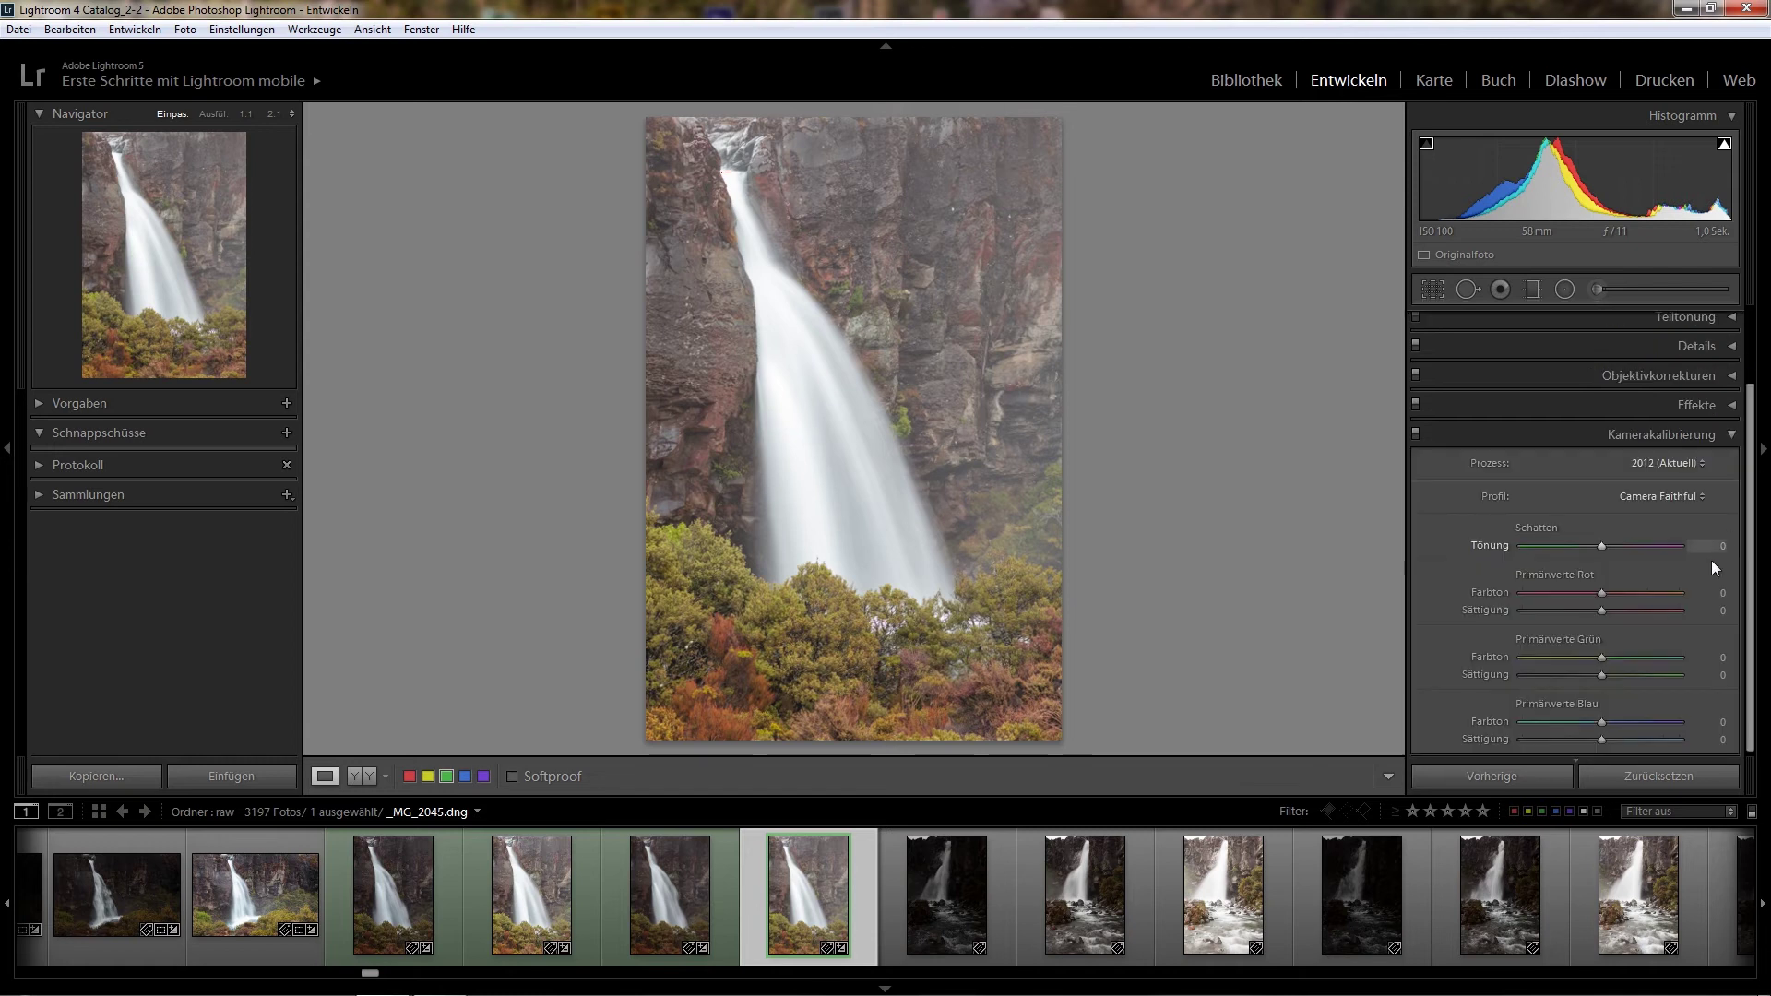
{"action": "left_click", "coordinate": [1697, 496]}
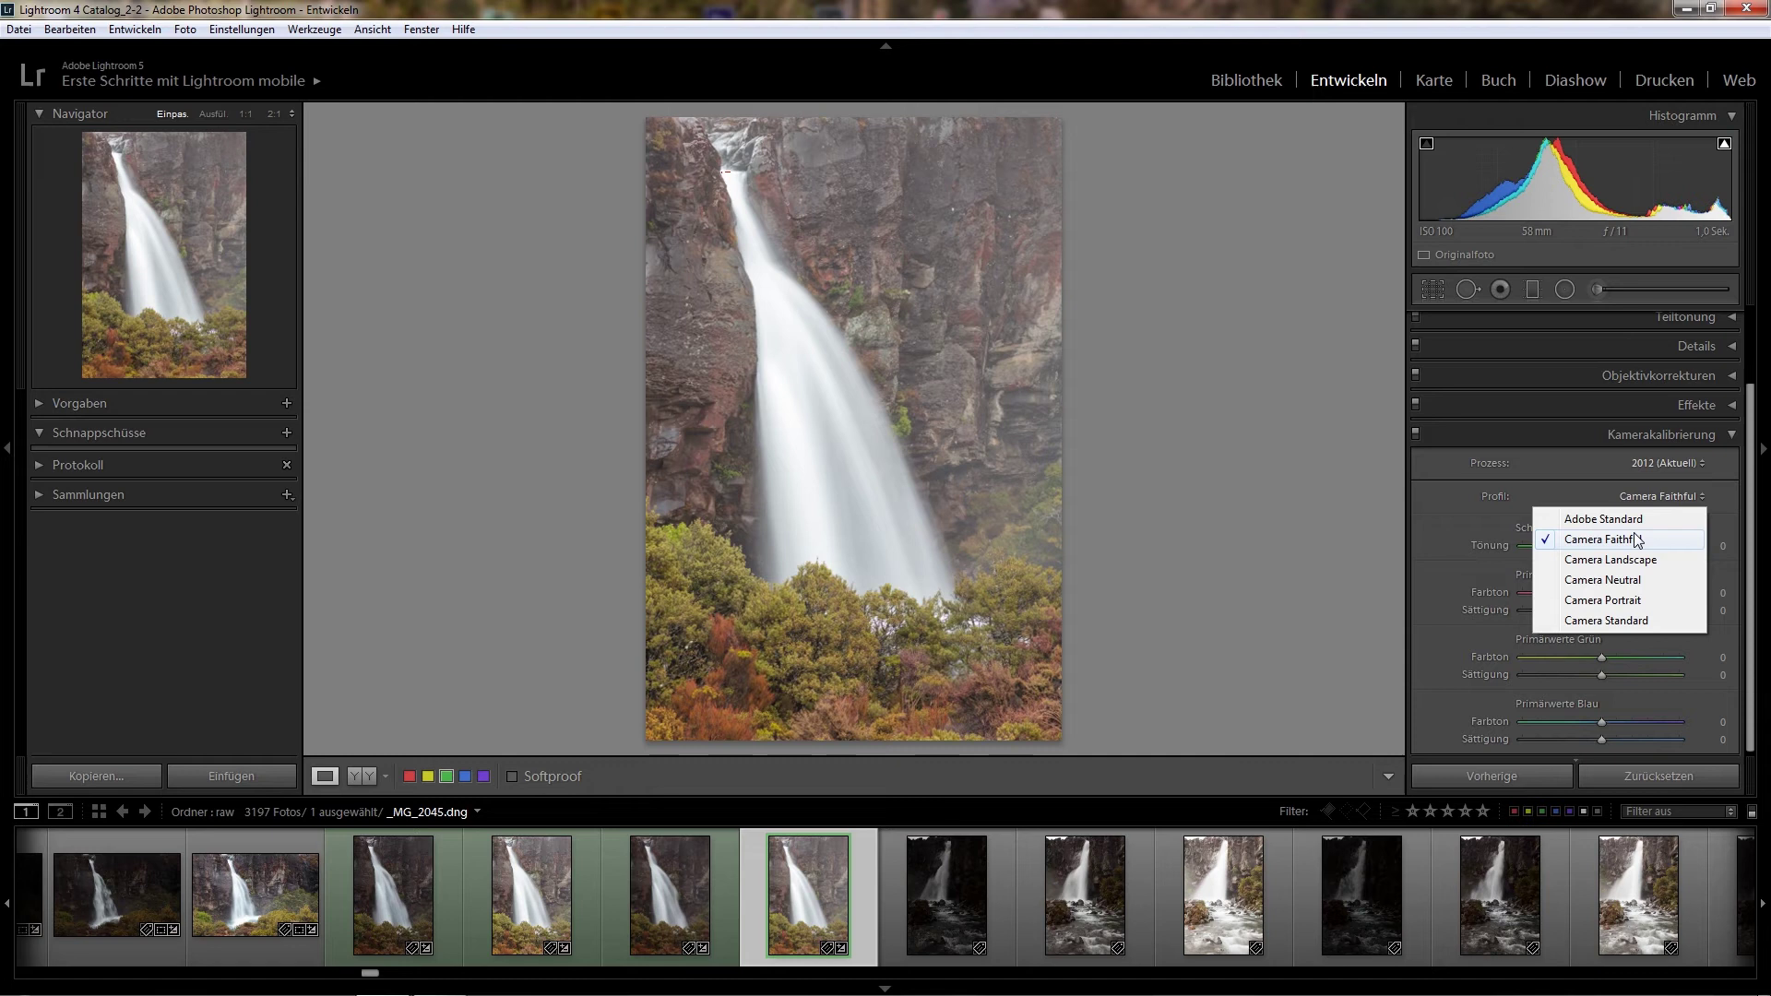
{"action": "left_click", "coordinate": [1734, 441]}
{"action": "left_click", "coordinate": [1732, 437]}
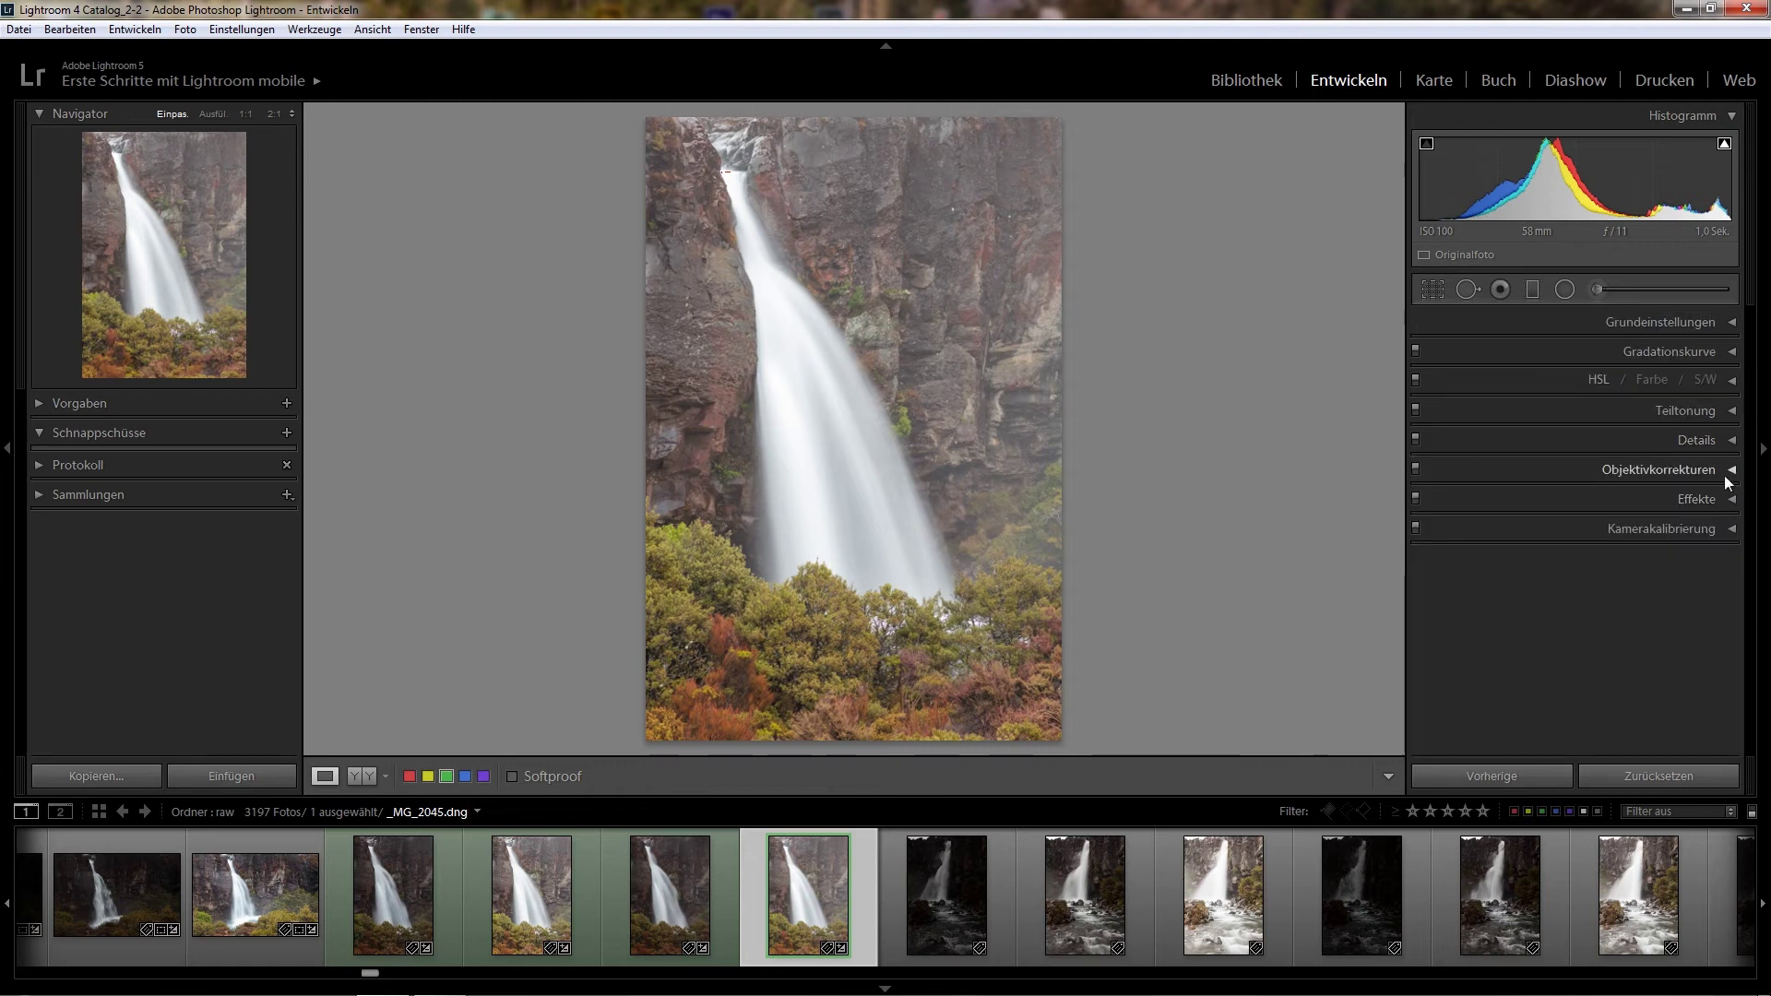
{"action": "left_click", "coordinate": [1727, 472]}
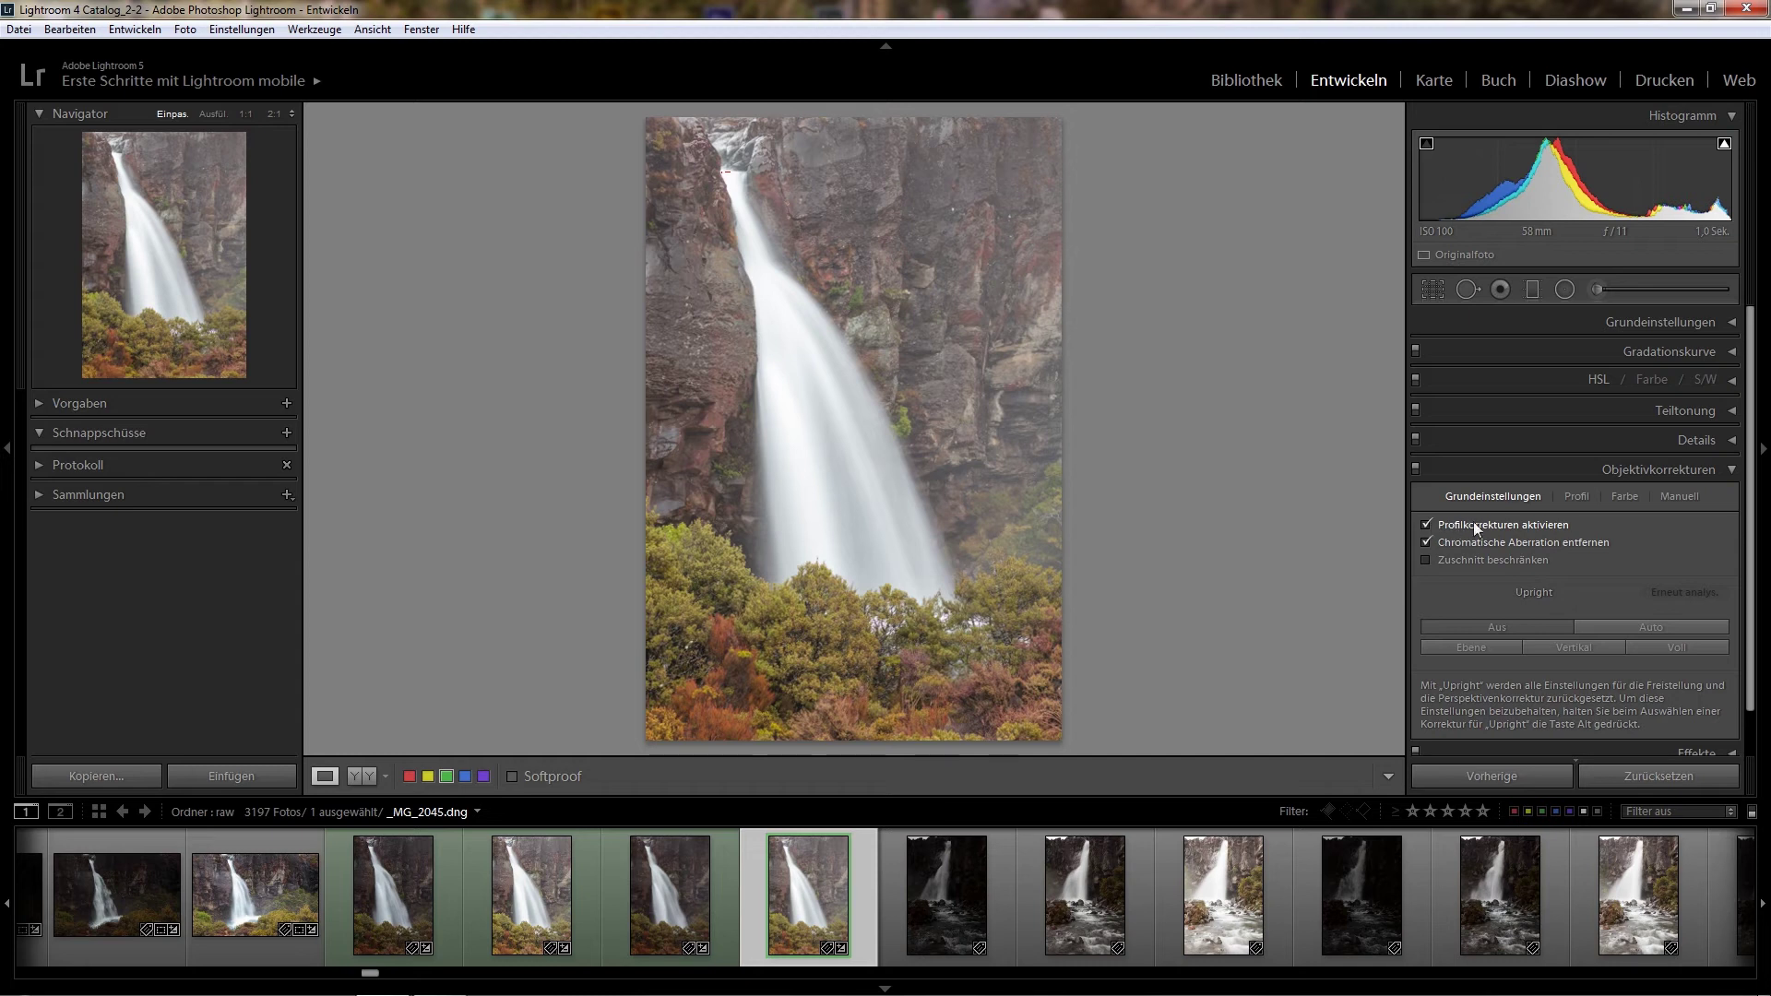
Reduce the sharpening amount in Details from 6 to 4
{"action": "left_click", "coordinate": [1730, 471]}
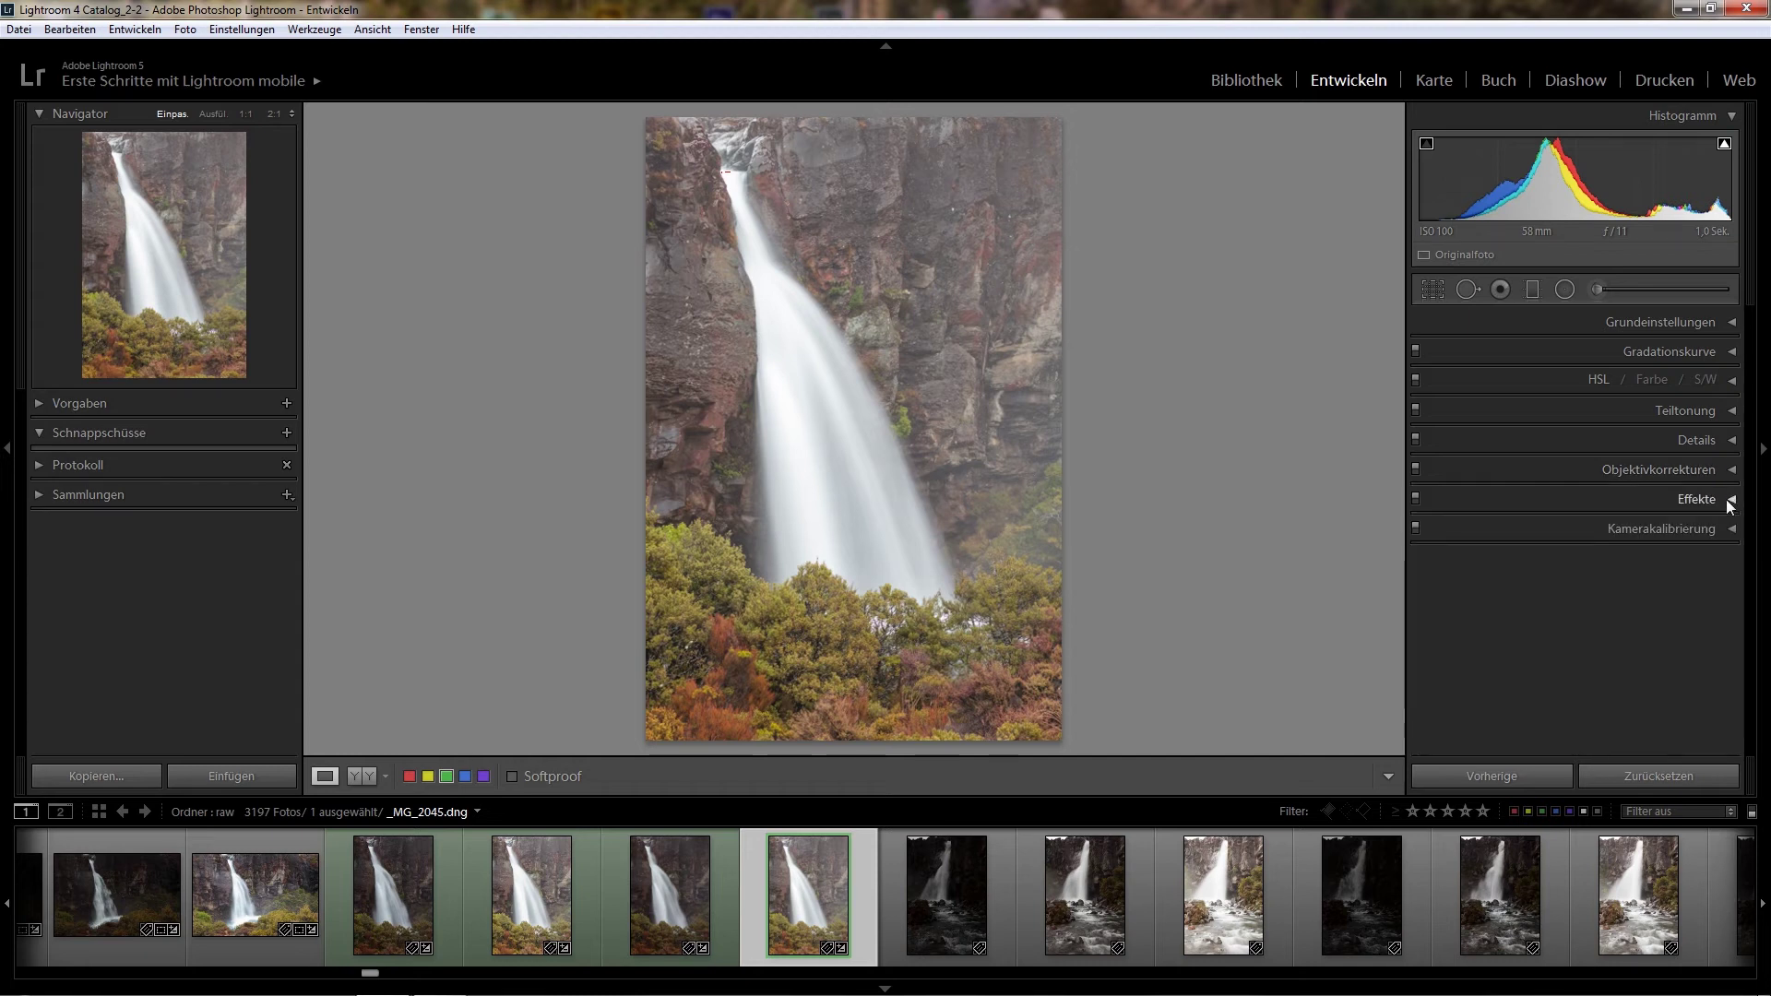
{"action": "left_click", "coordinate": [1732, 443]}
{"action": "scroll", "coordinate": [1757, 431], "scroll_direction": "up", "scroll_amount": 1}
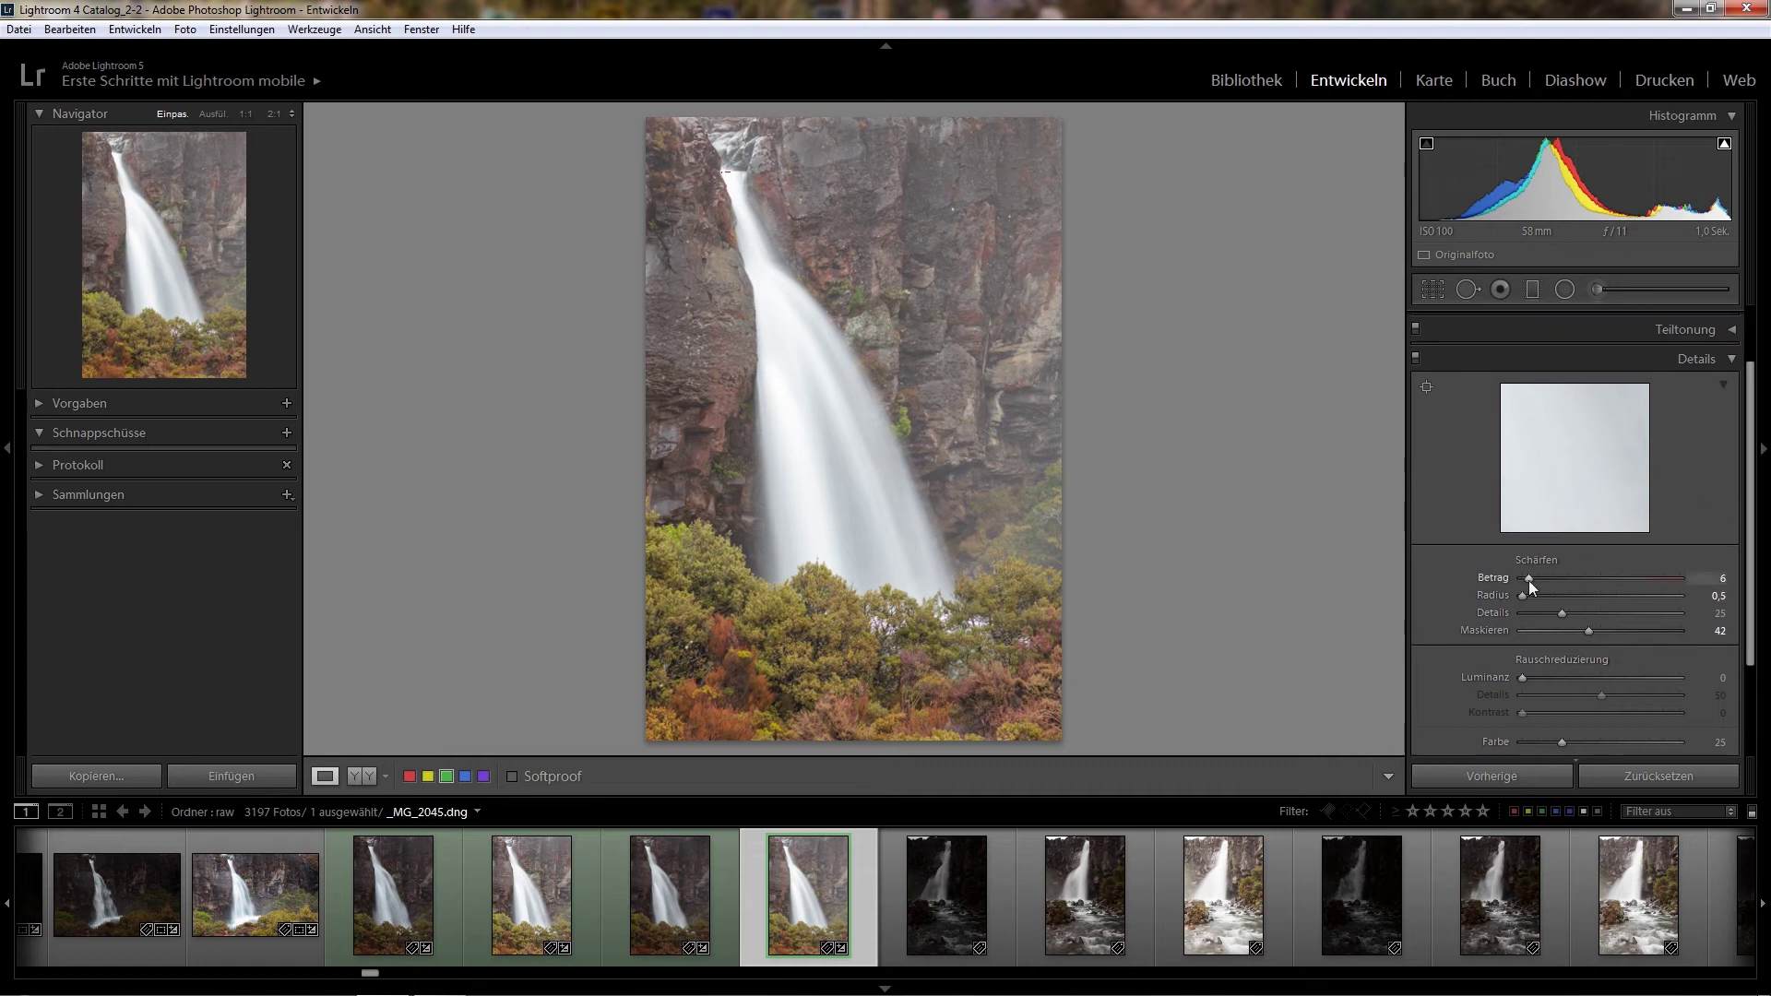
{"action": "left_click_drag", "start_coordinate": [1529, 583], "coordinate": [1526, 584]}
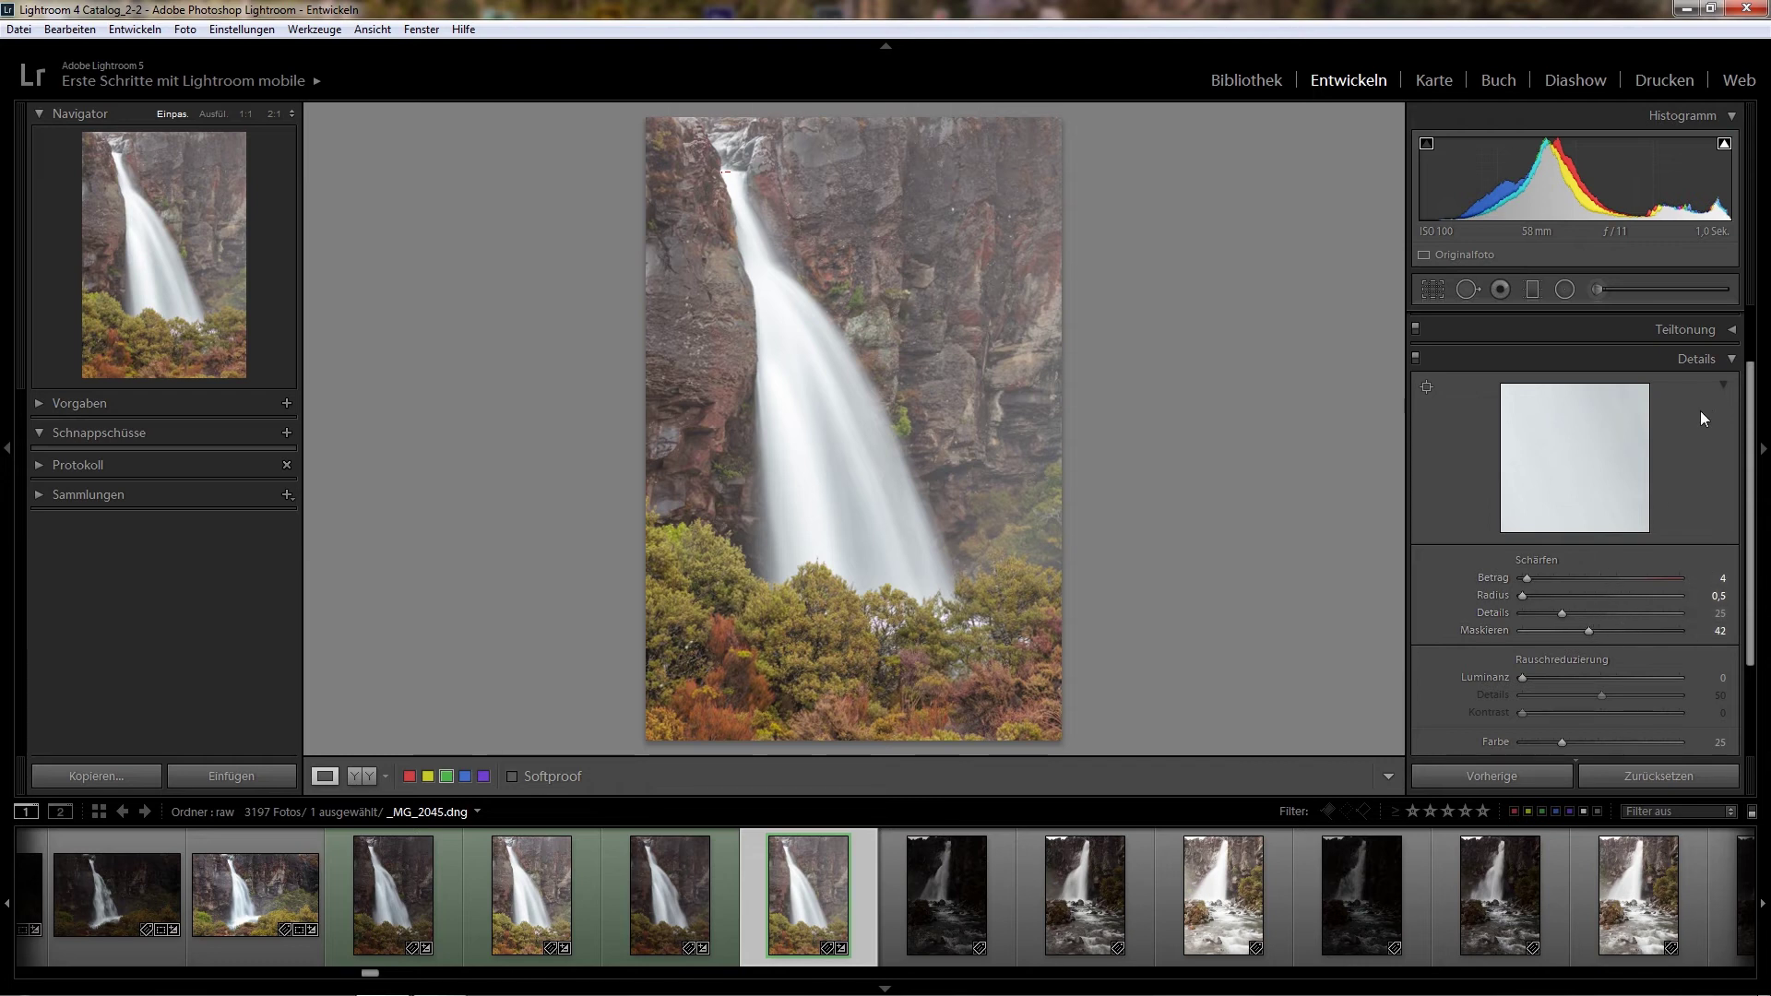
{"action": "left_click", "coordinate": [1730, 358]}
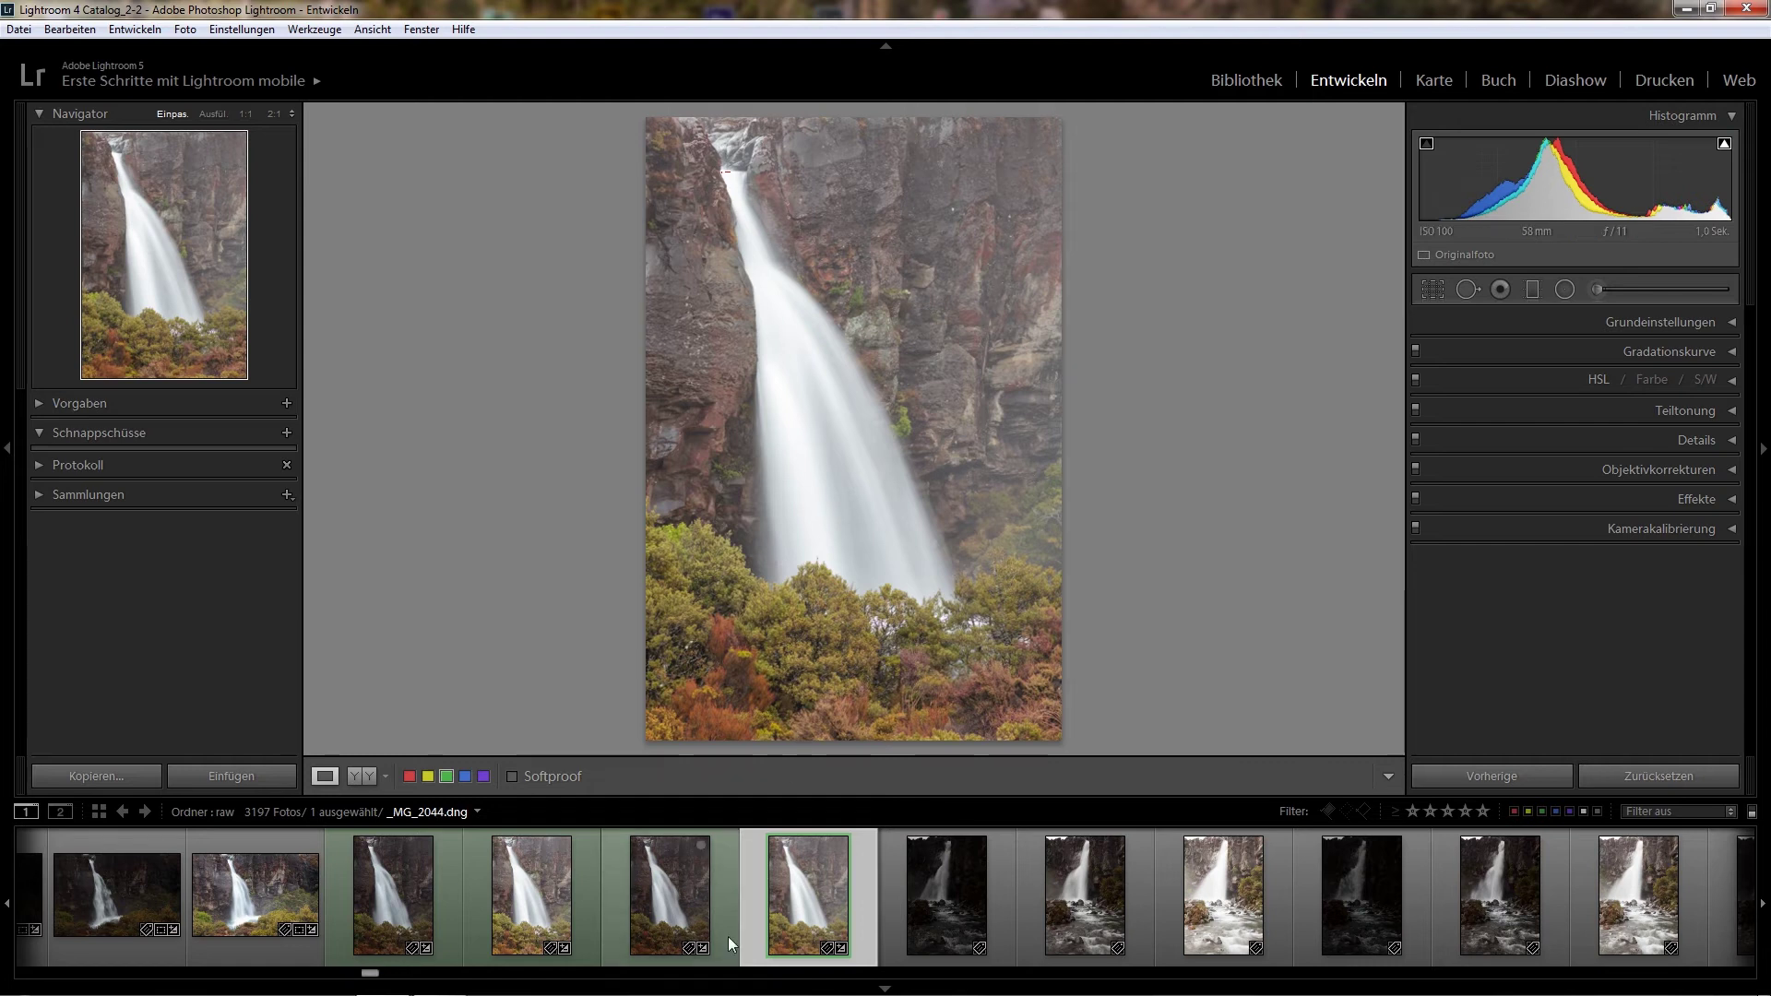
Compare the two waterfall exposures in the filmstrip, then switch to Photoshop
{"action": "left_click", "coordinate": [728, 905]}
{"action": "left_click", "coordinate": [749, 910]}
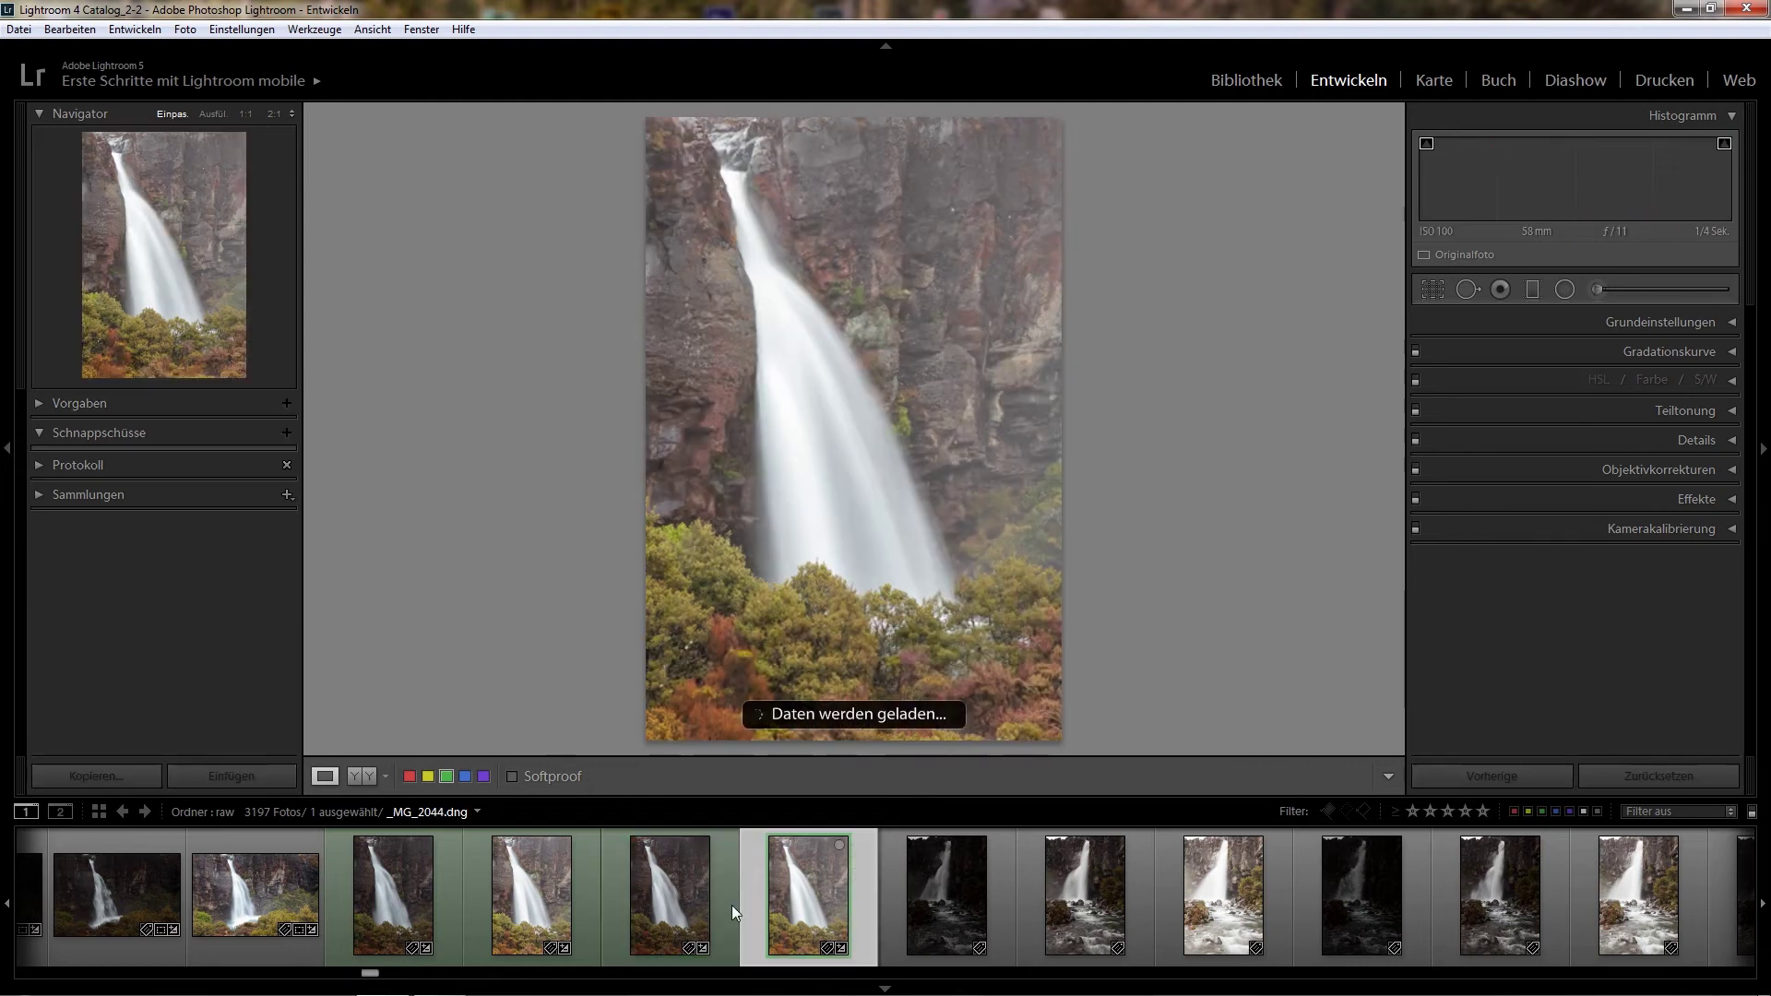
{"action": "left_click", "coordinate": [732, 905]}
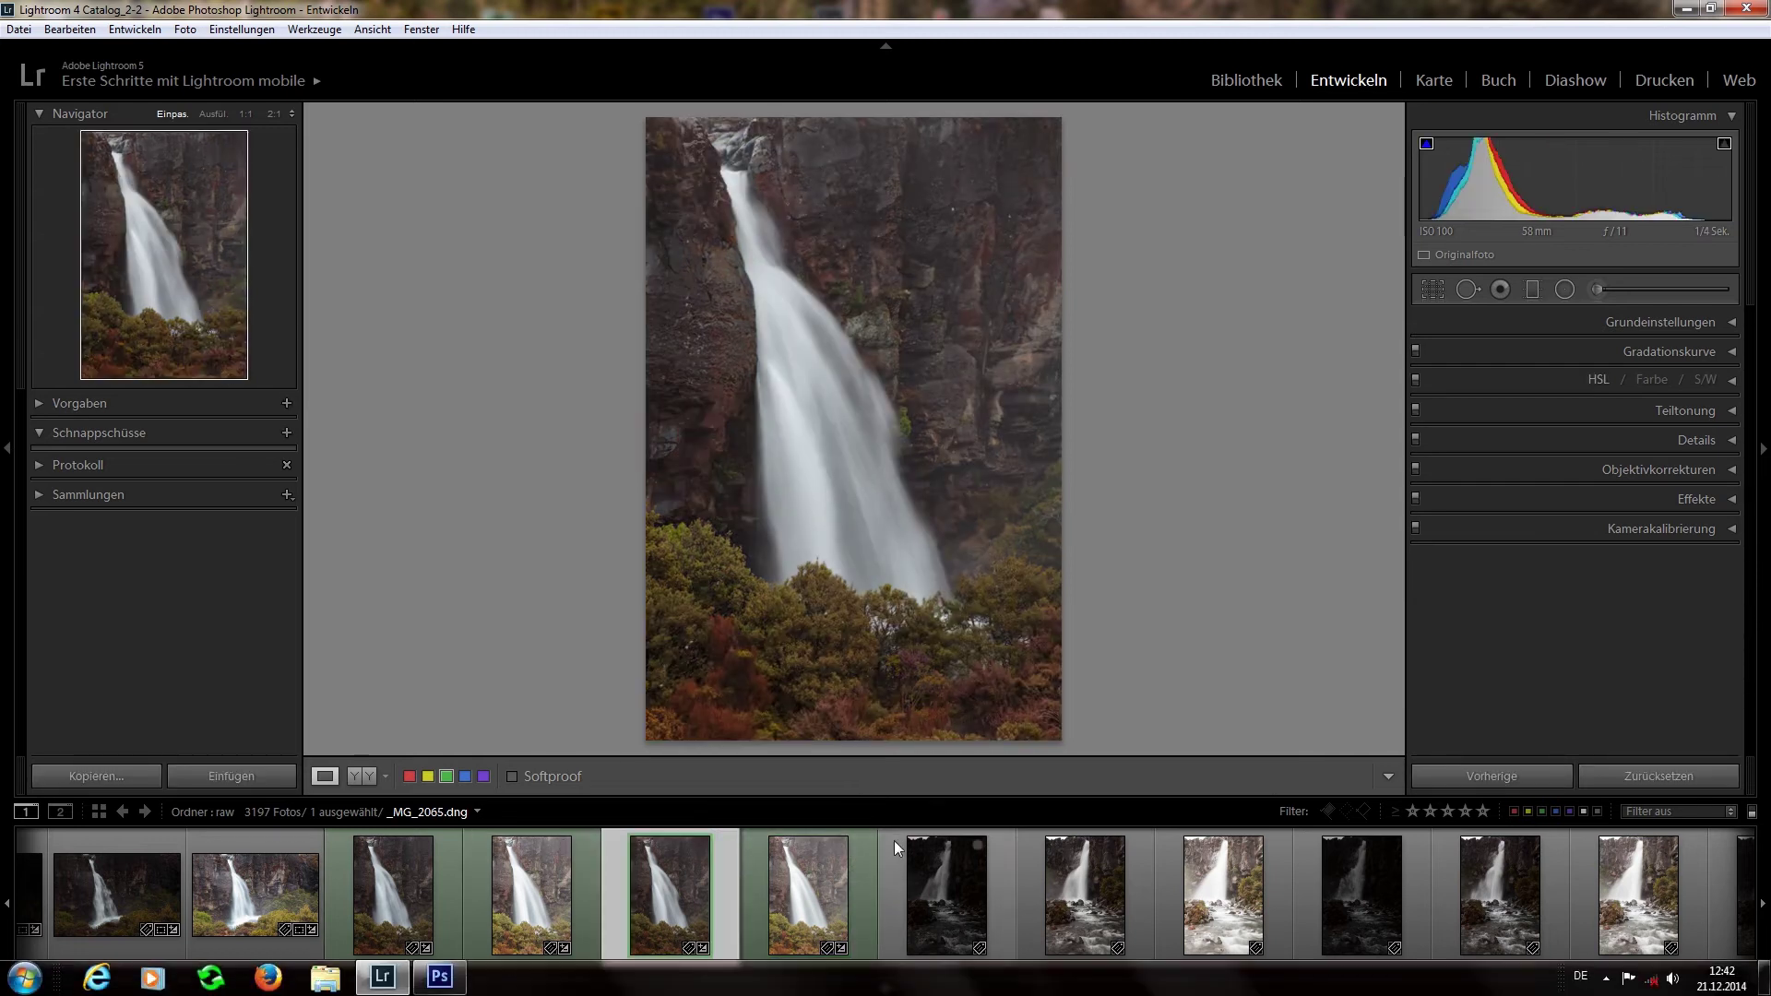
{"action": "left_click", "coordinate": [444, 985]}
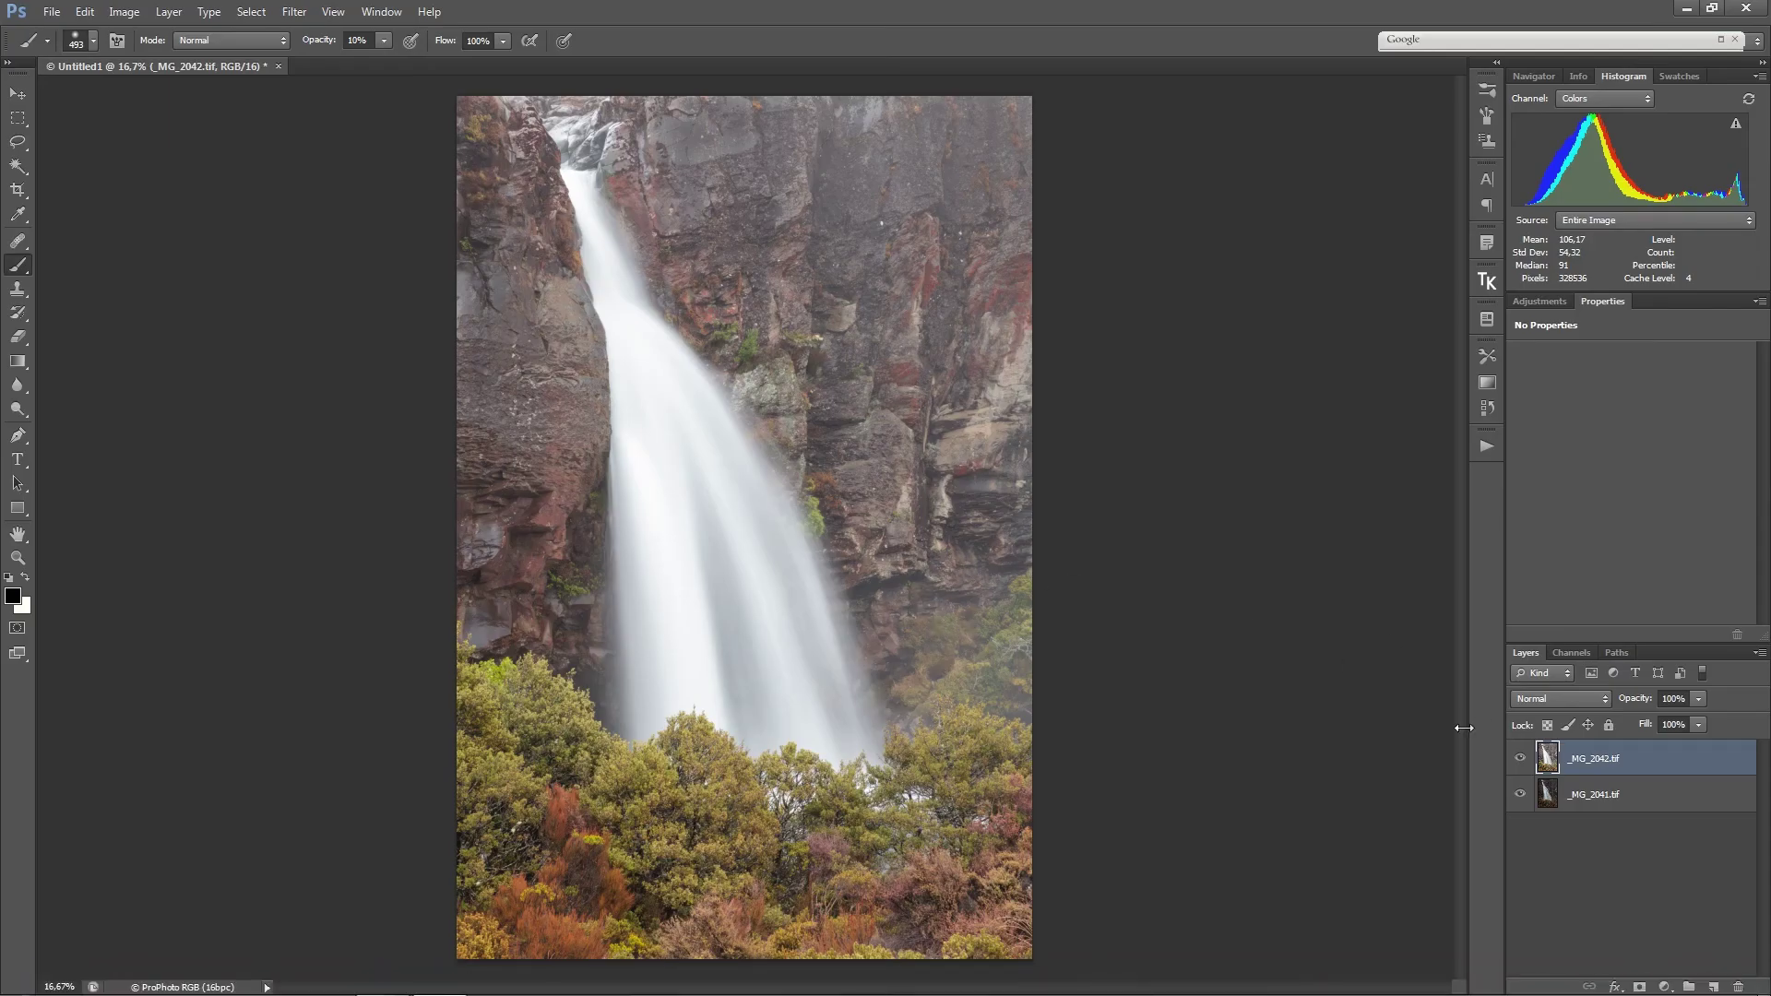
Toggle the top _MG_2042 layer's visibility and give it a layer mask, dropping the stray vector mask
{"action": "left_click", "coordinate": [1522, 760]}
{"action": "left_click", "coordinate": [1522, 760]}
{"action": "double_click", "coordinate": [1642, 986]}
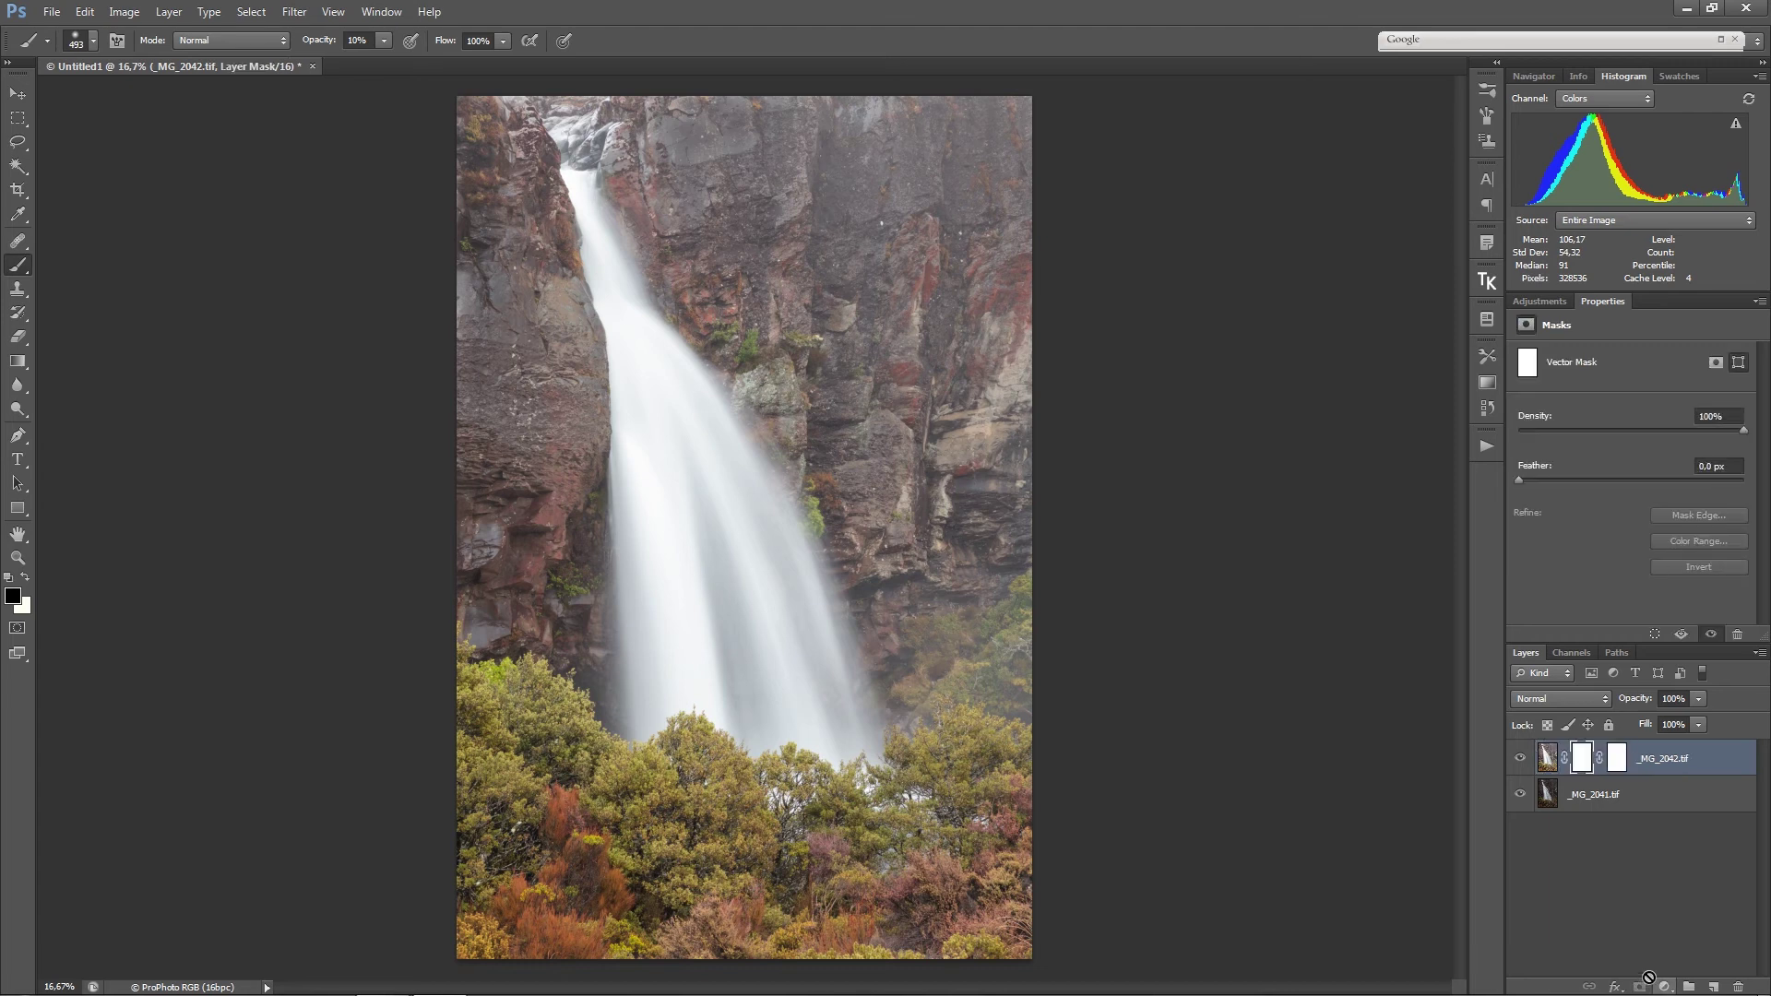
{"action": "key", "text": "ctrl+z"}
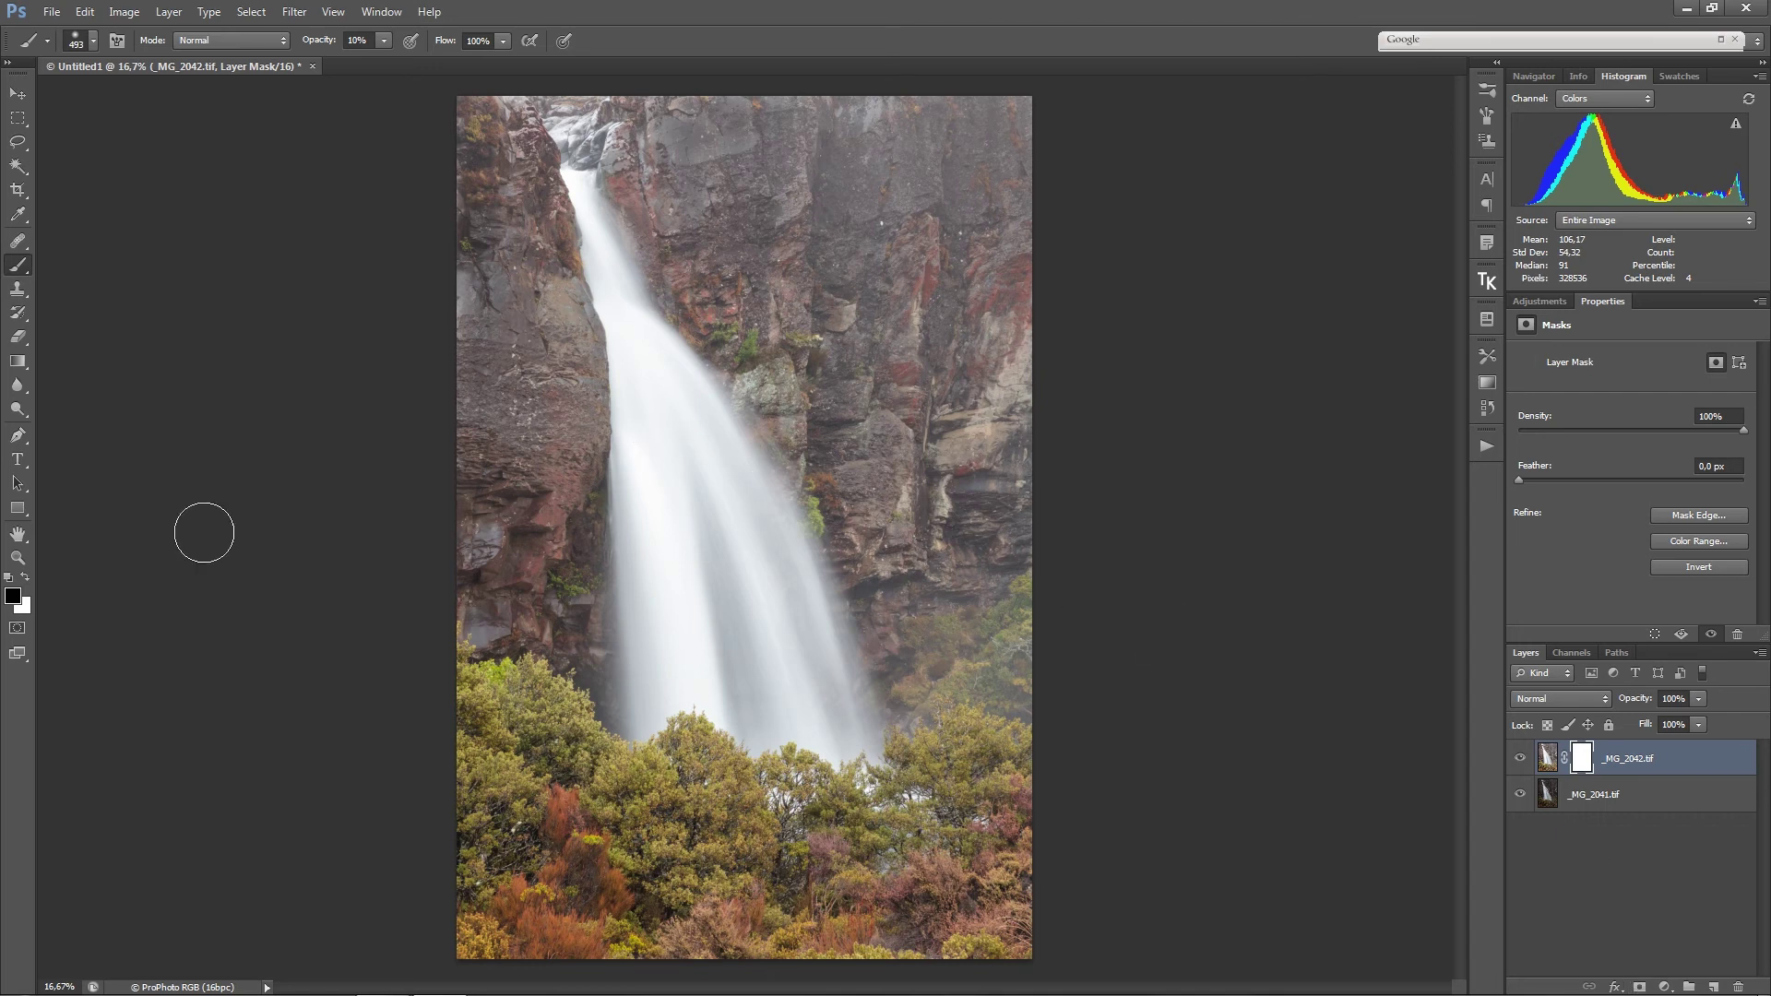
Resize the soft brush to about 349 px, paint the mask, and lower brush opacity to a few percent
{"action": "right_click", "coordinate": [683, 461], "text": "alt"}
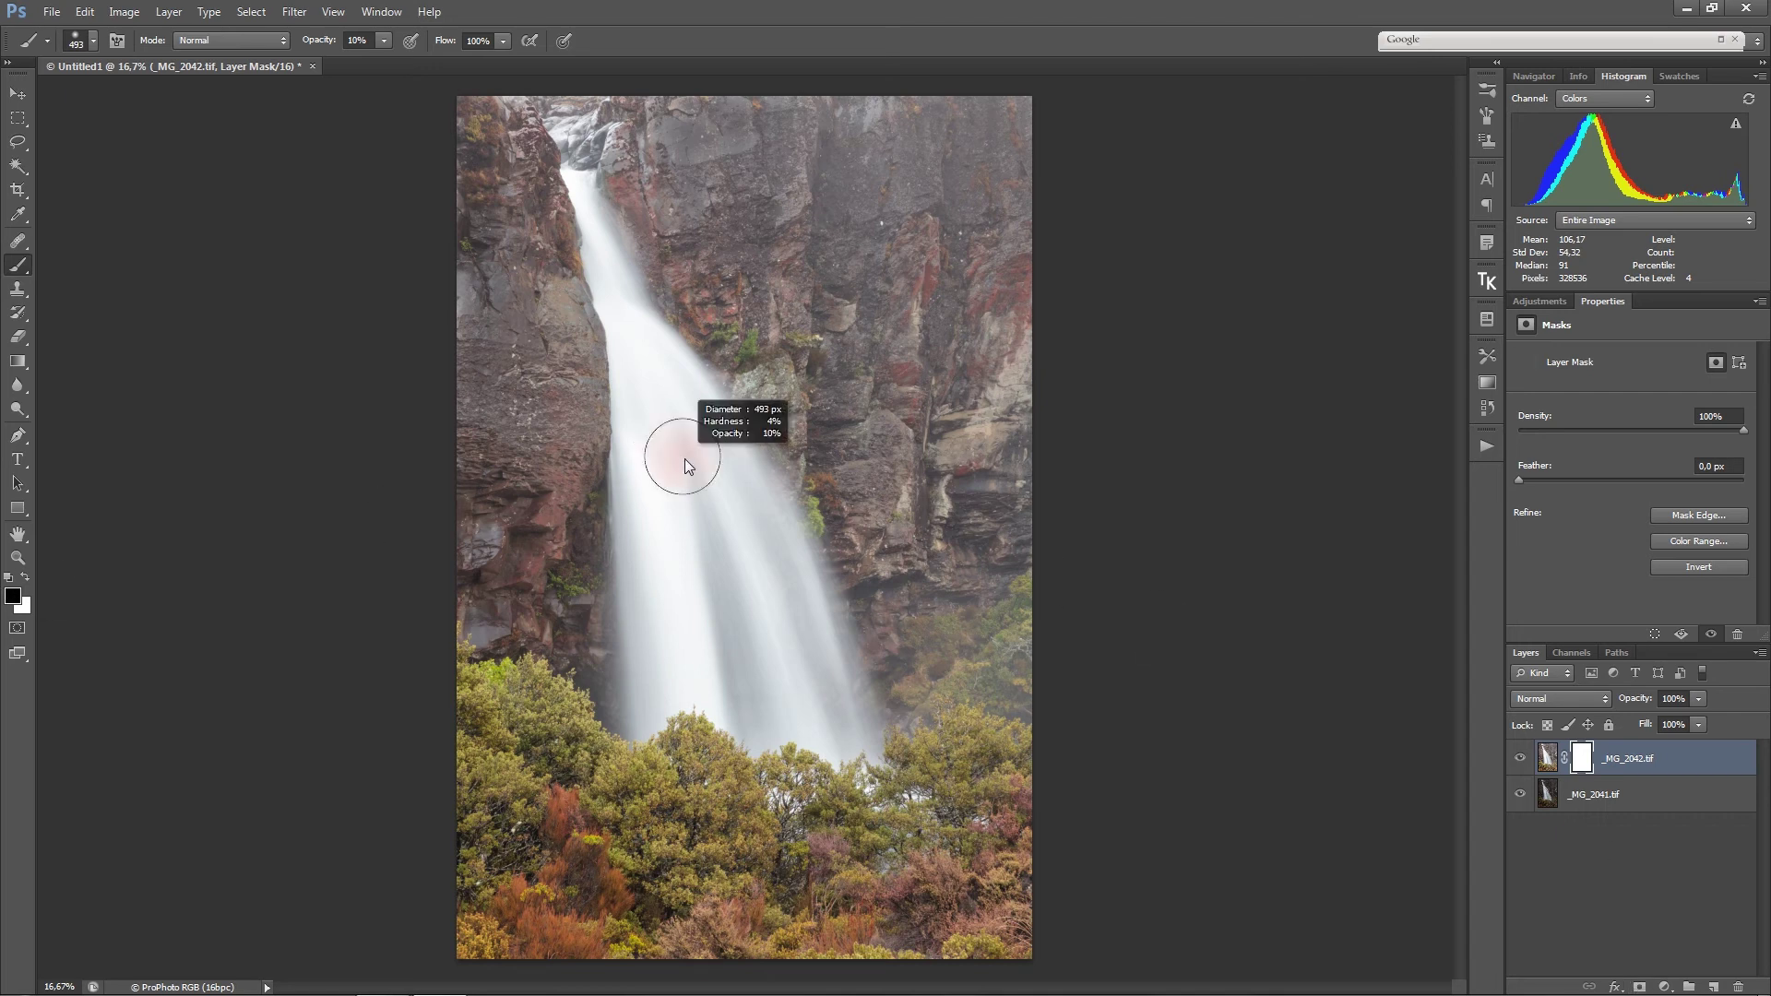
{"action": "left_click_drag", "start_coordinate": [683, 461], "coordinate": [700, 459]}
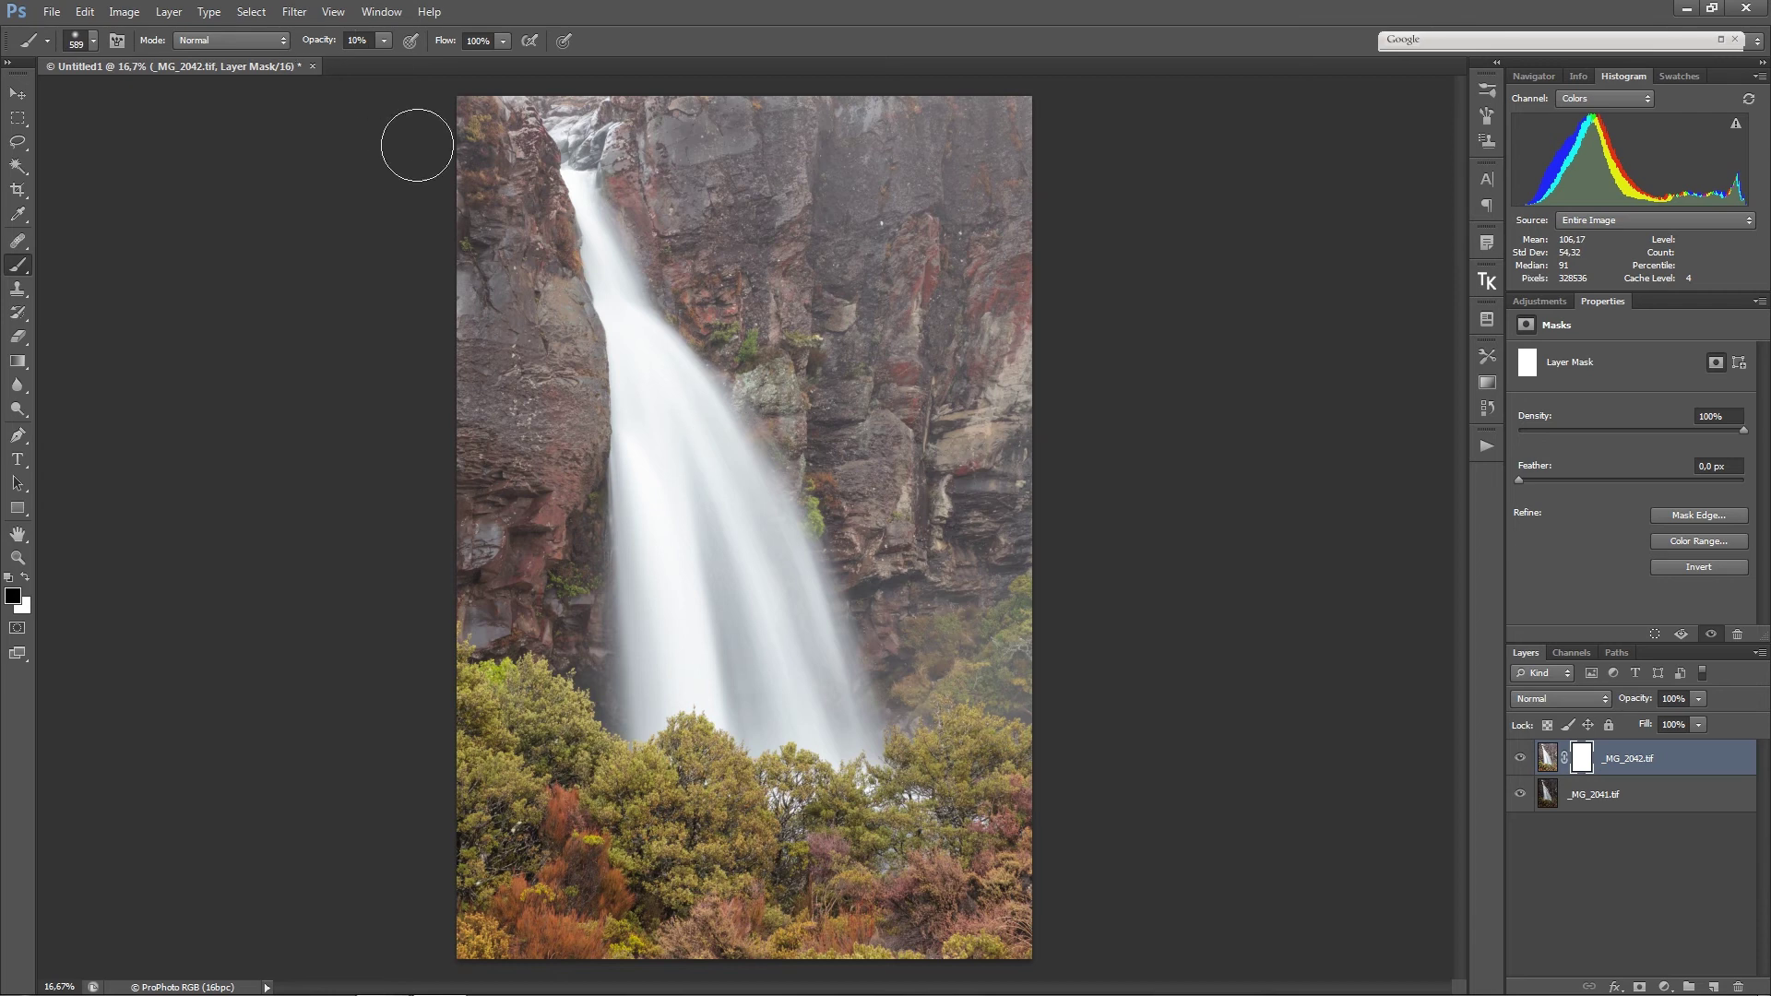
{"action": "left_click_drag", "start_coordinate": [660, 387], "coordinate": [626, 412]}
{"action": "left_click", "coordinate": [602, 281]}
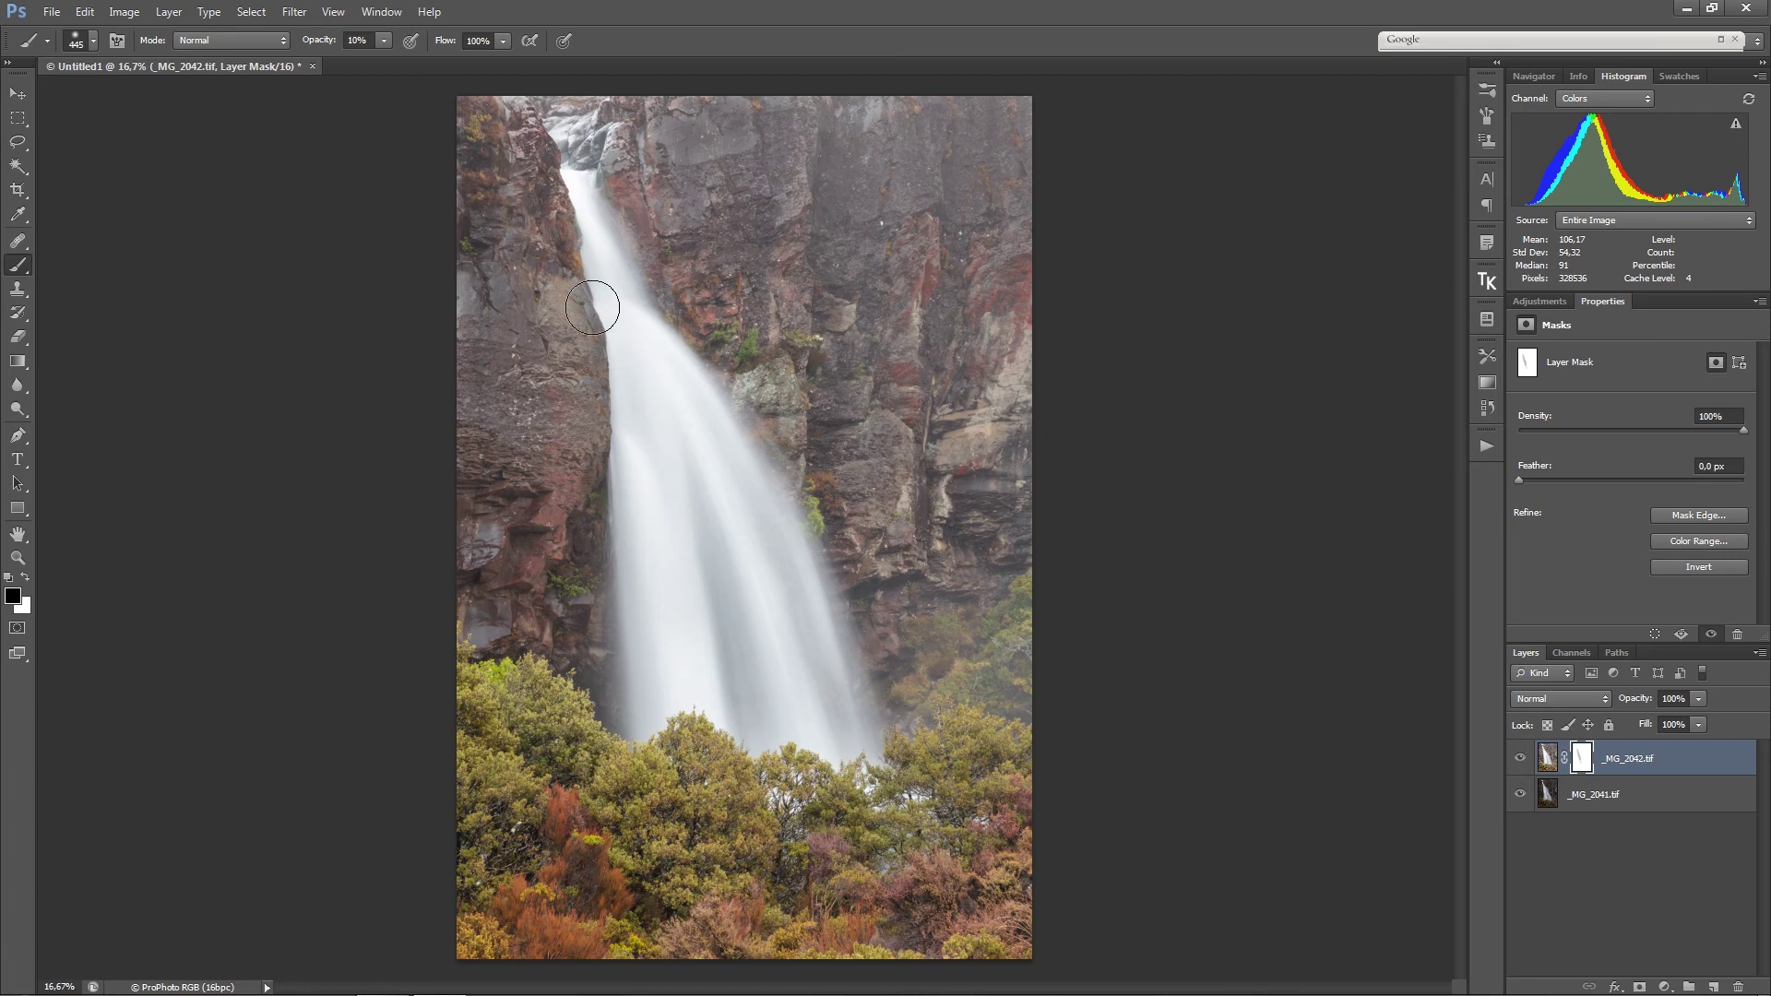
{"action": "mouse_move", "coordinate": [610, 320]}
{"action": "left_mouse_down"}
{"action": "mouse_move", "coordinate": [624, 323]}
{"action": "mouse_move", "coordinate": [608, 309]}
{"action": "left_mouse_up"}
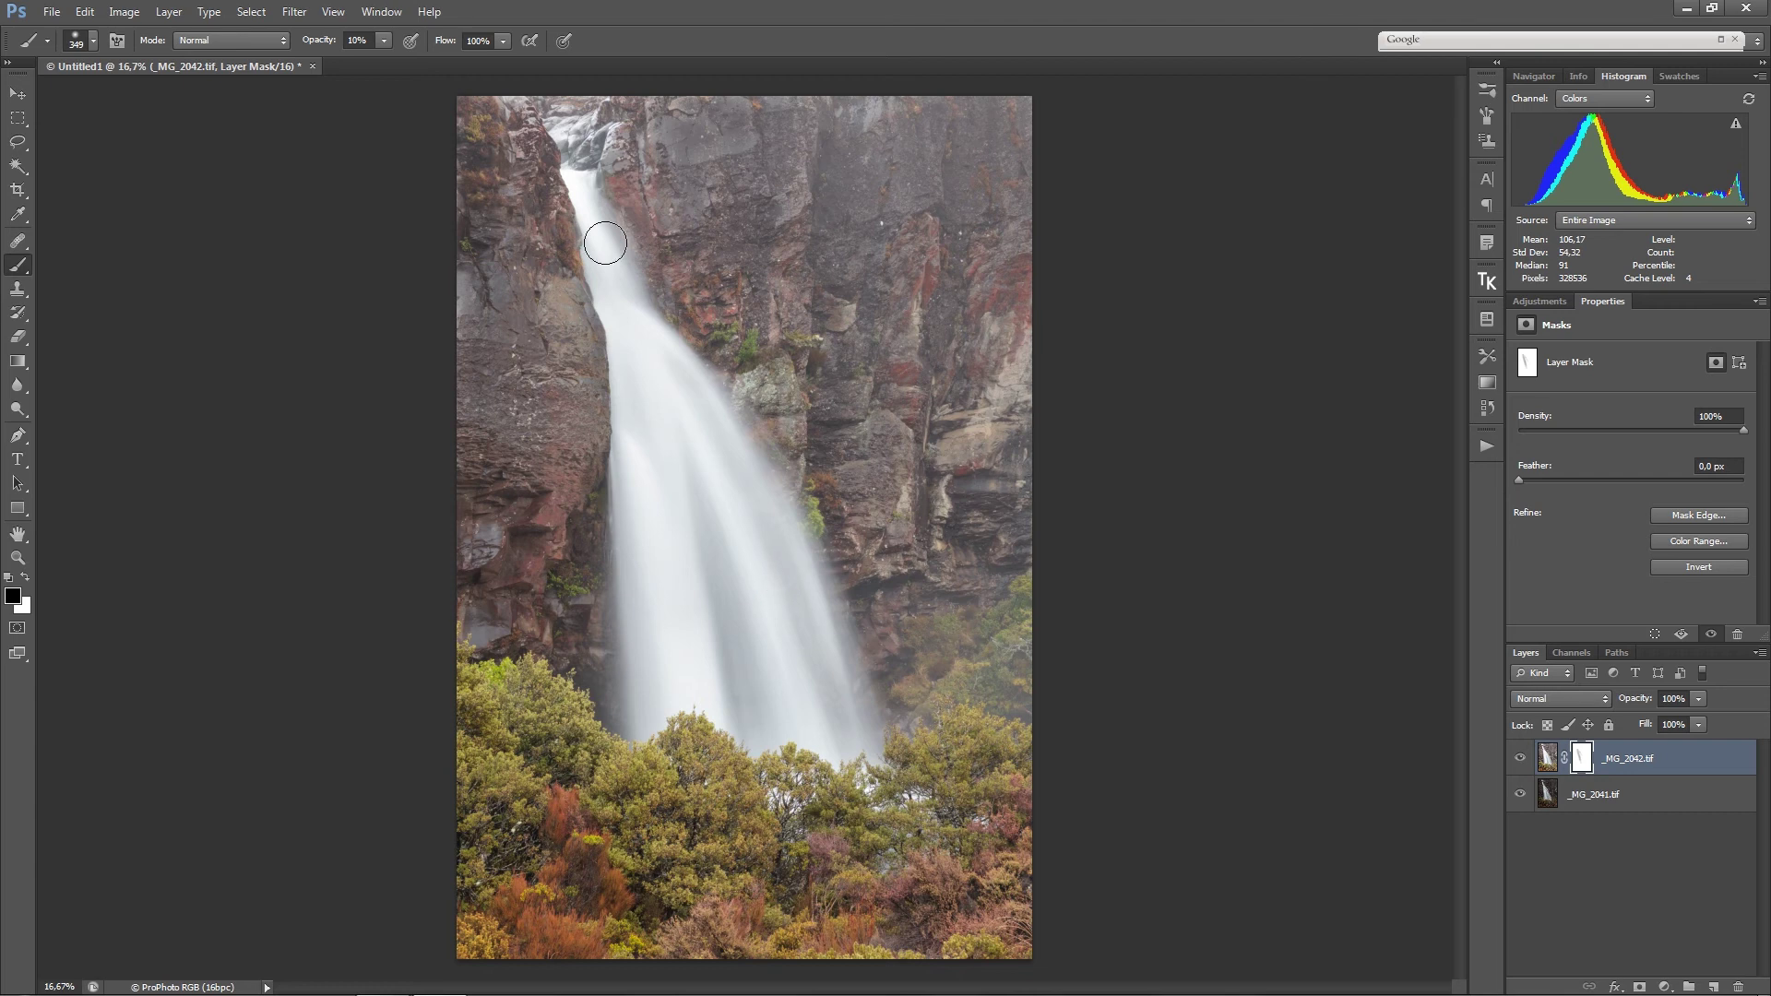
{"action": "left_click_drag", "start_coordinate": [329, 48], "coordinate": [319, 48]}
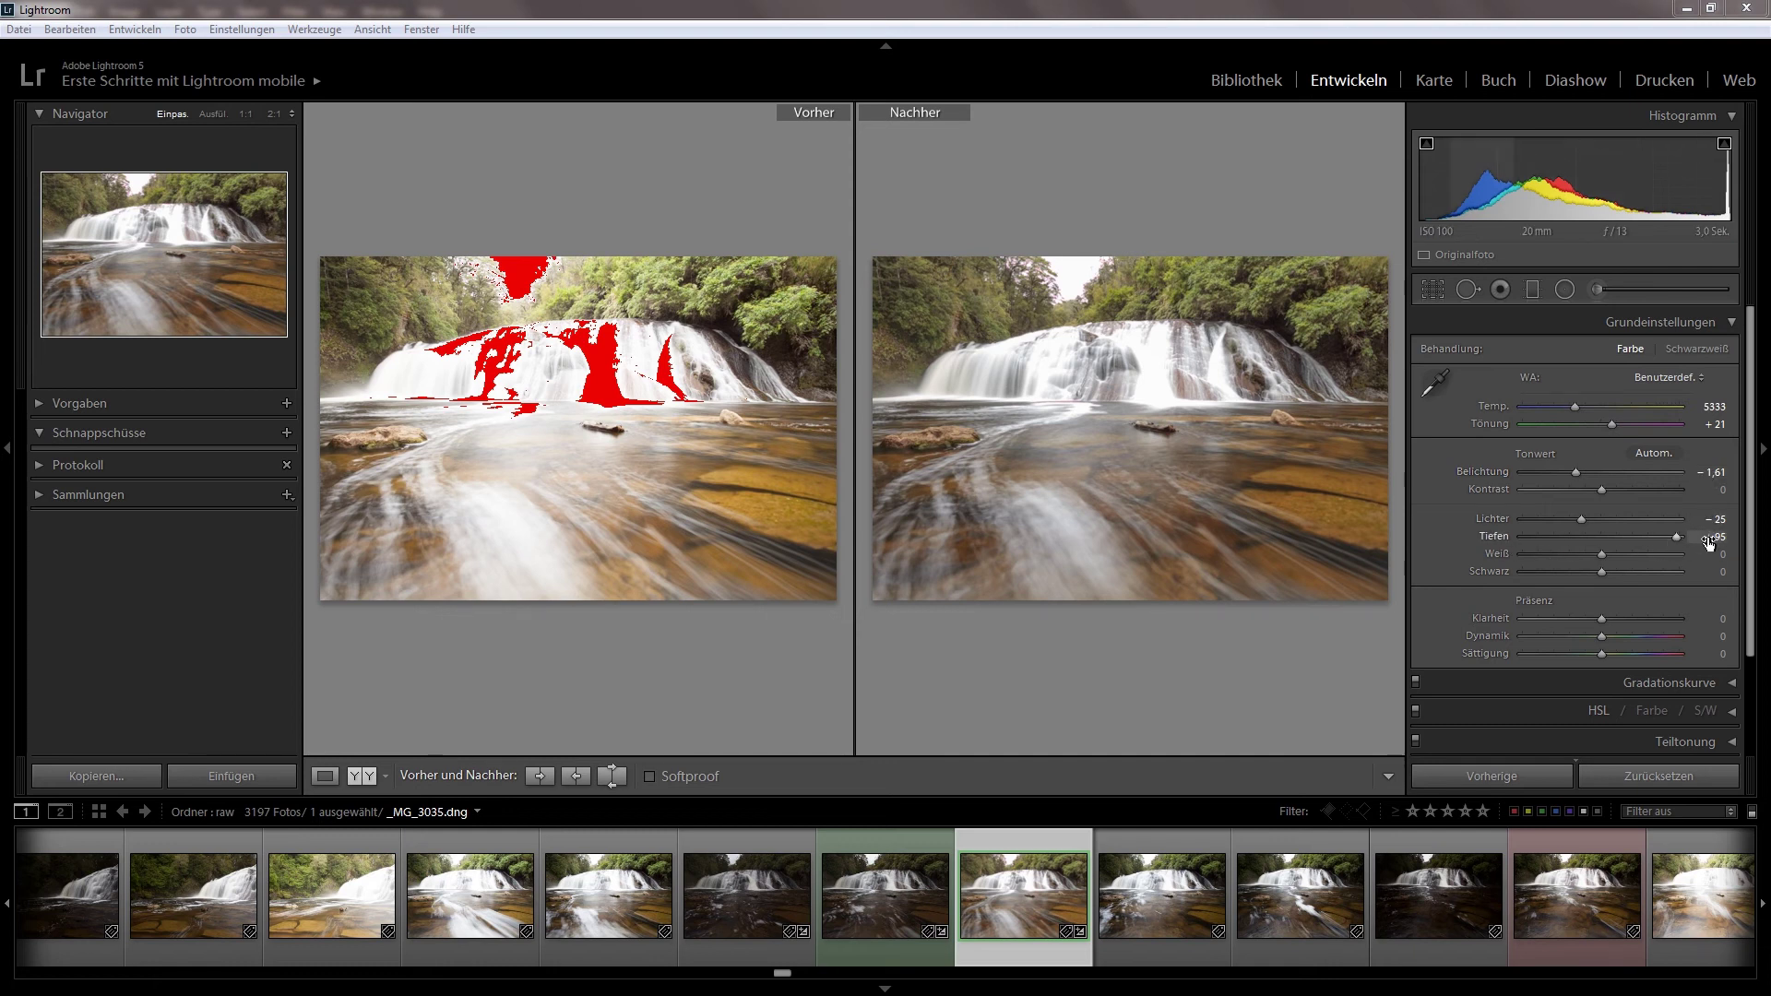
Zoom the before/after views to 1:1 to inspect the waterfall's highlight detail
{"action": "left_click", "coordinate": [1161, 383]}
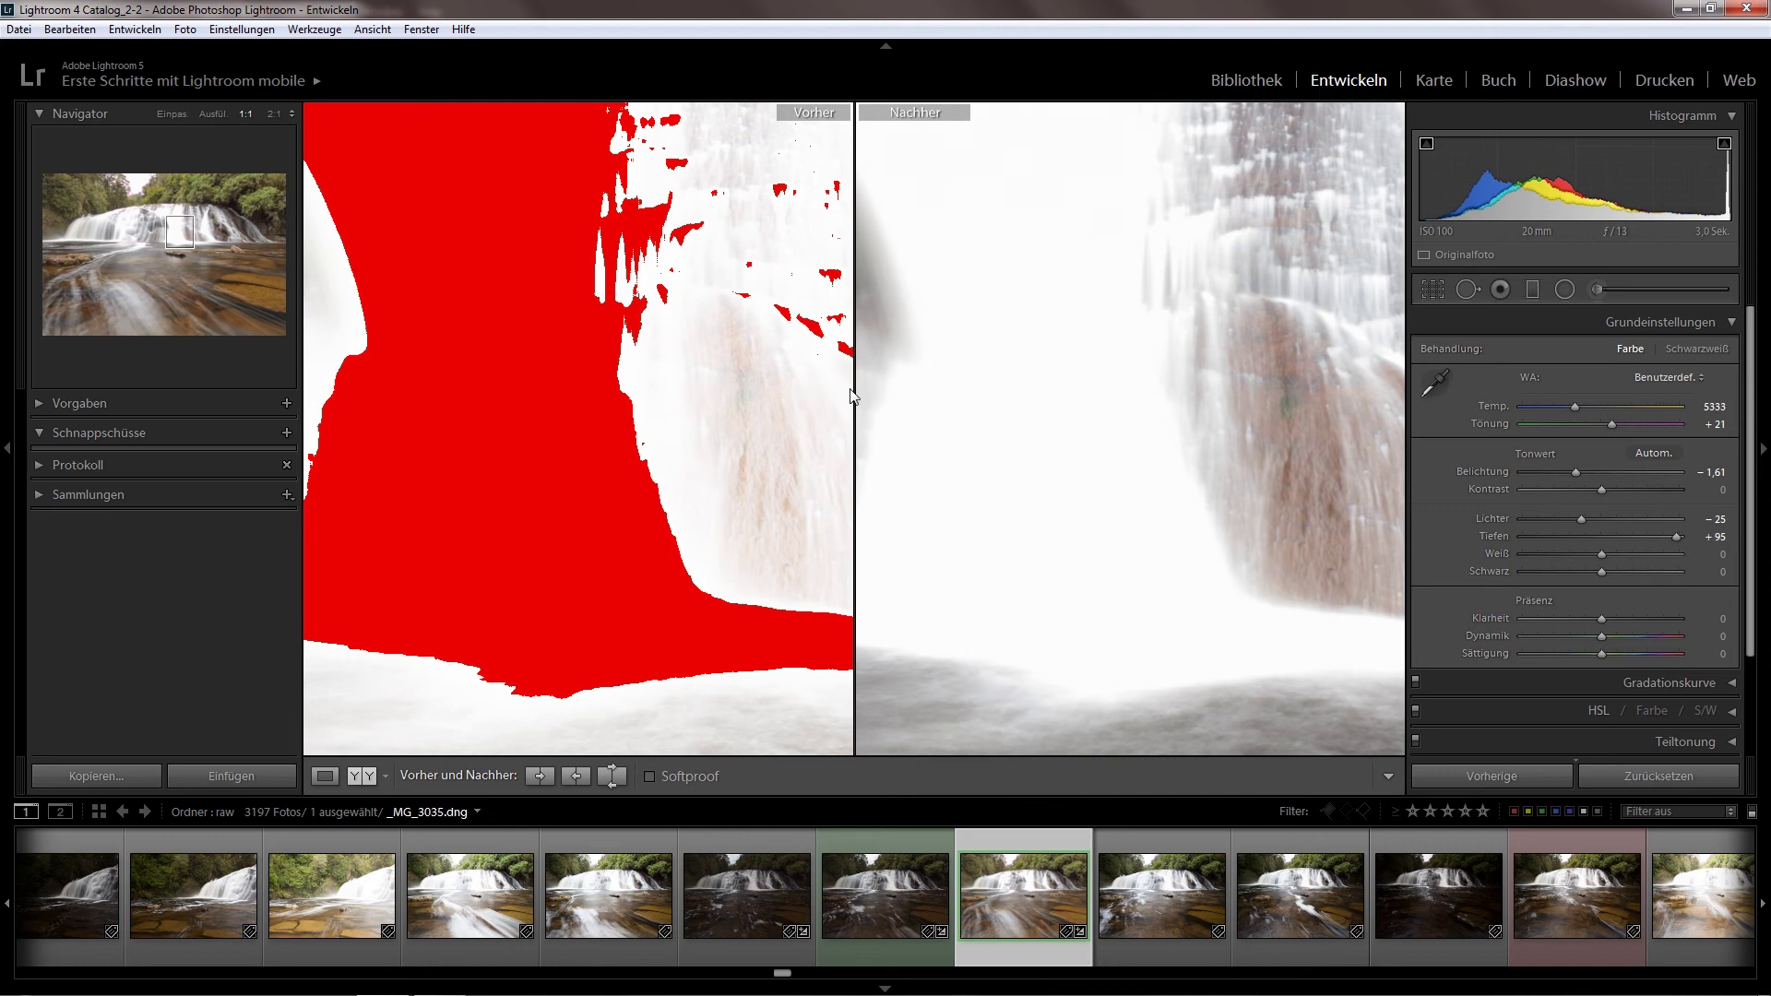
Fit the photo and compare the darker _MG_3034 exposure against _MG_3035
{"action": "left_click_drag", "start_coordinate": [1013, 403], "coordinate": [1013, 401]}
{"action": "left_click", "coordinate": [1017, 401]}
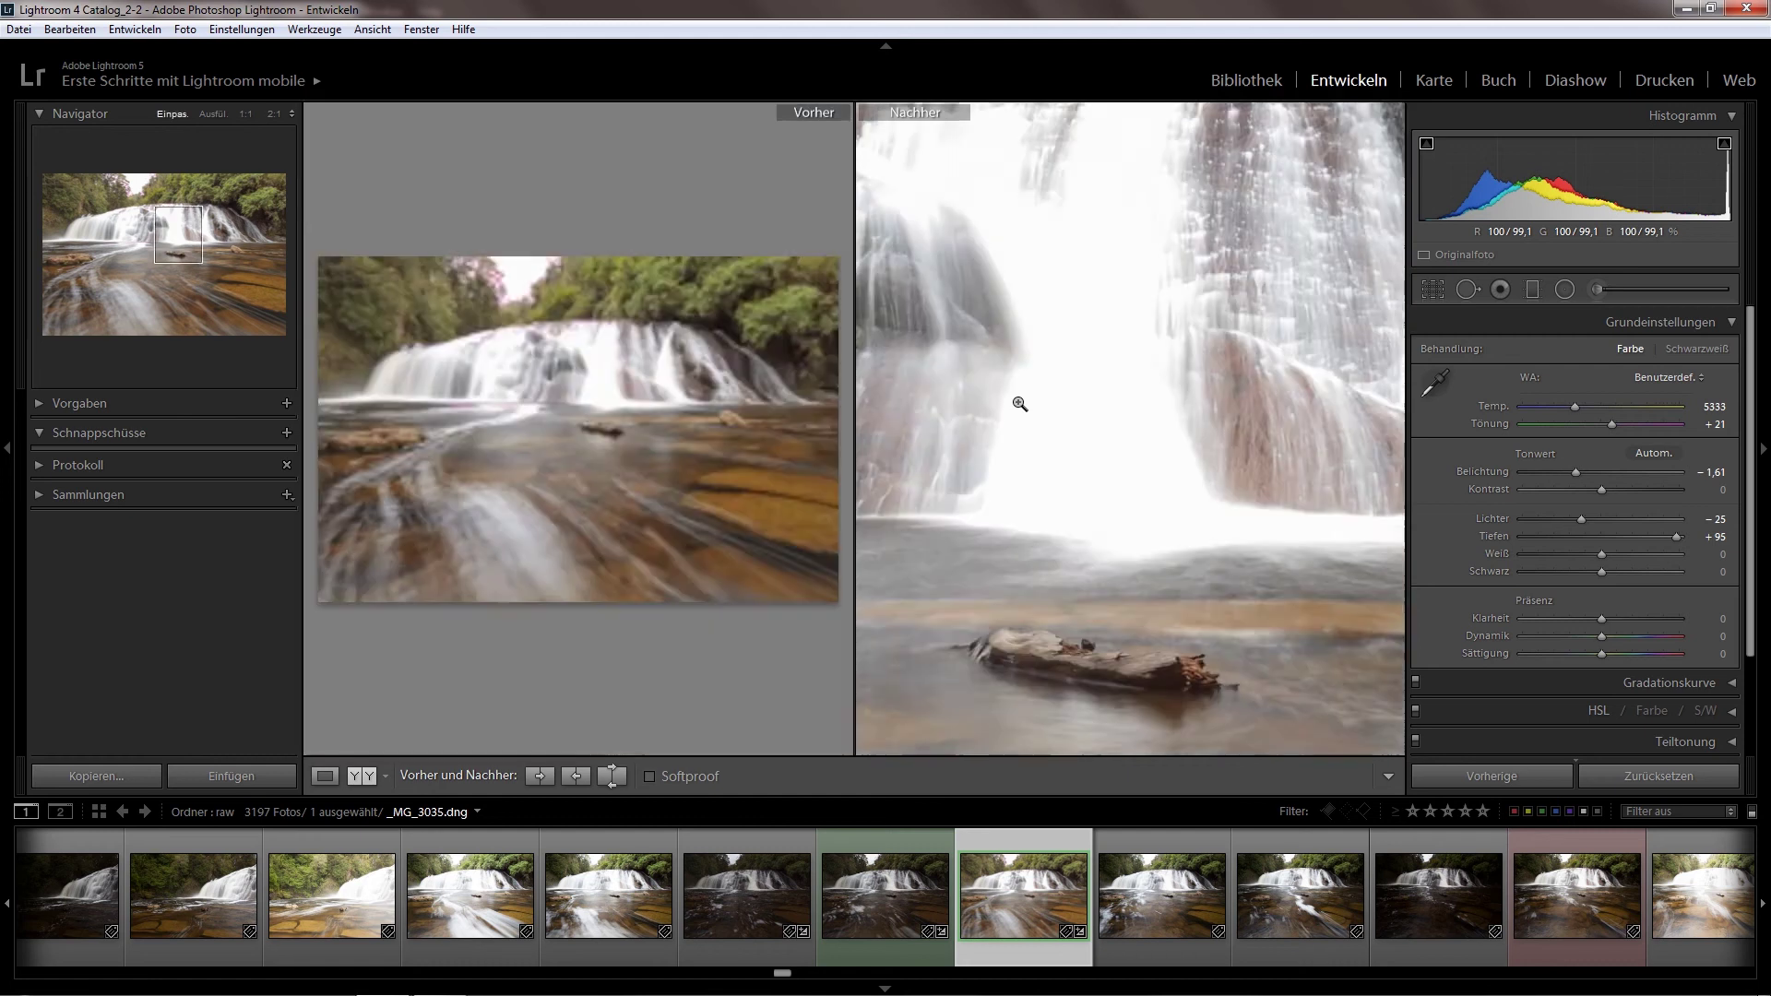
{"action": "left_click", "coordinate": [887, 839]}
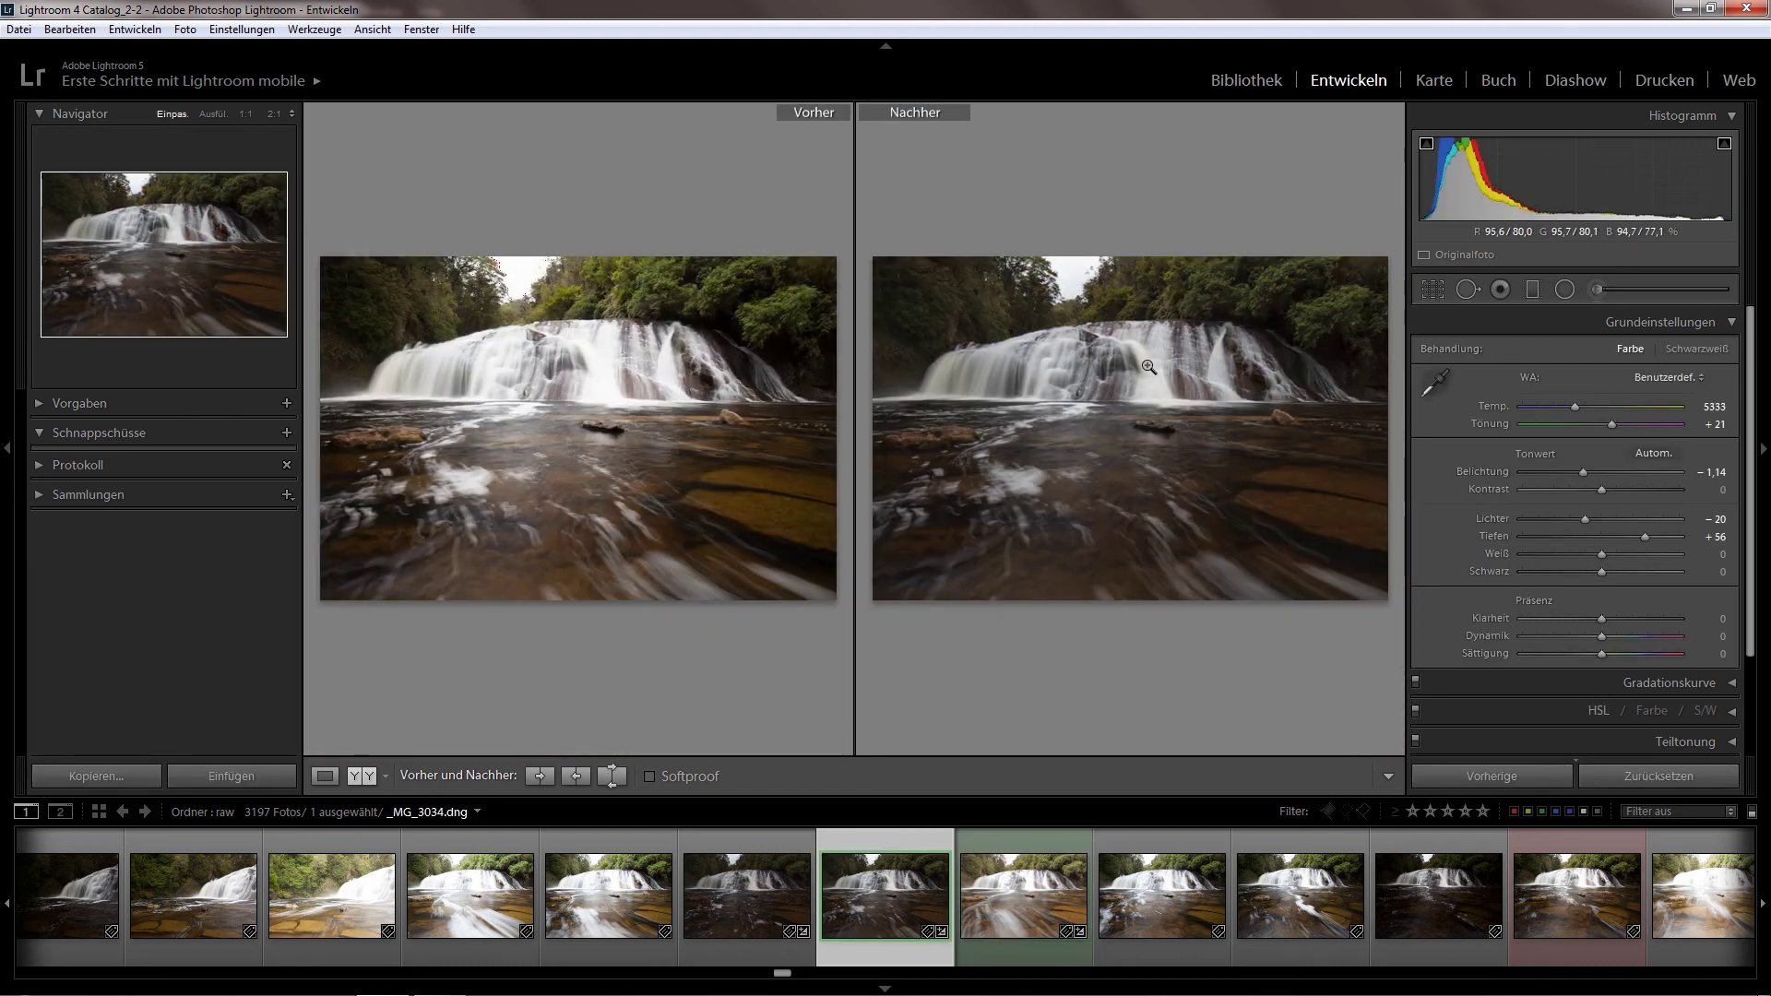
{"action": "left_click", "coordinate": [1038, 843]}
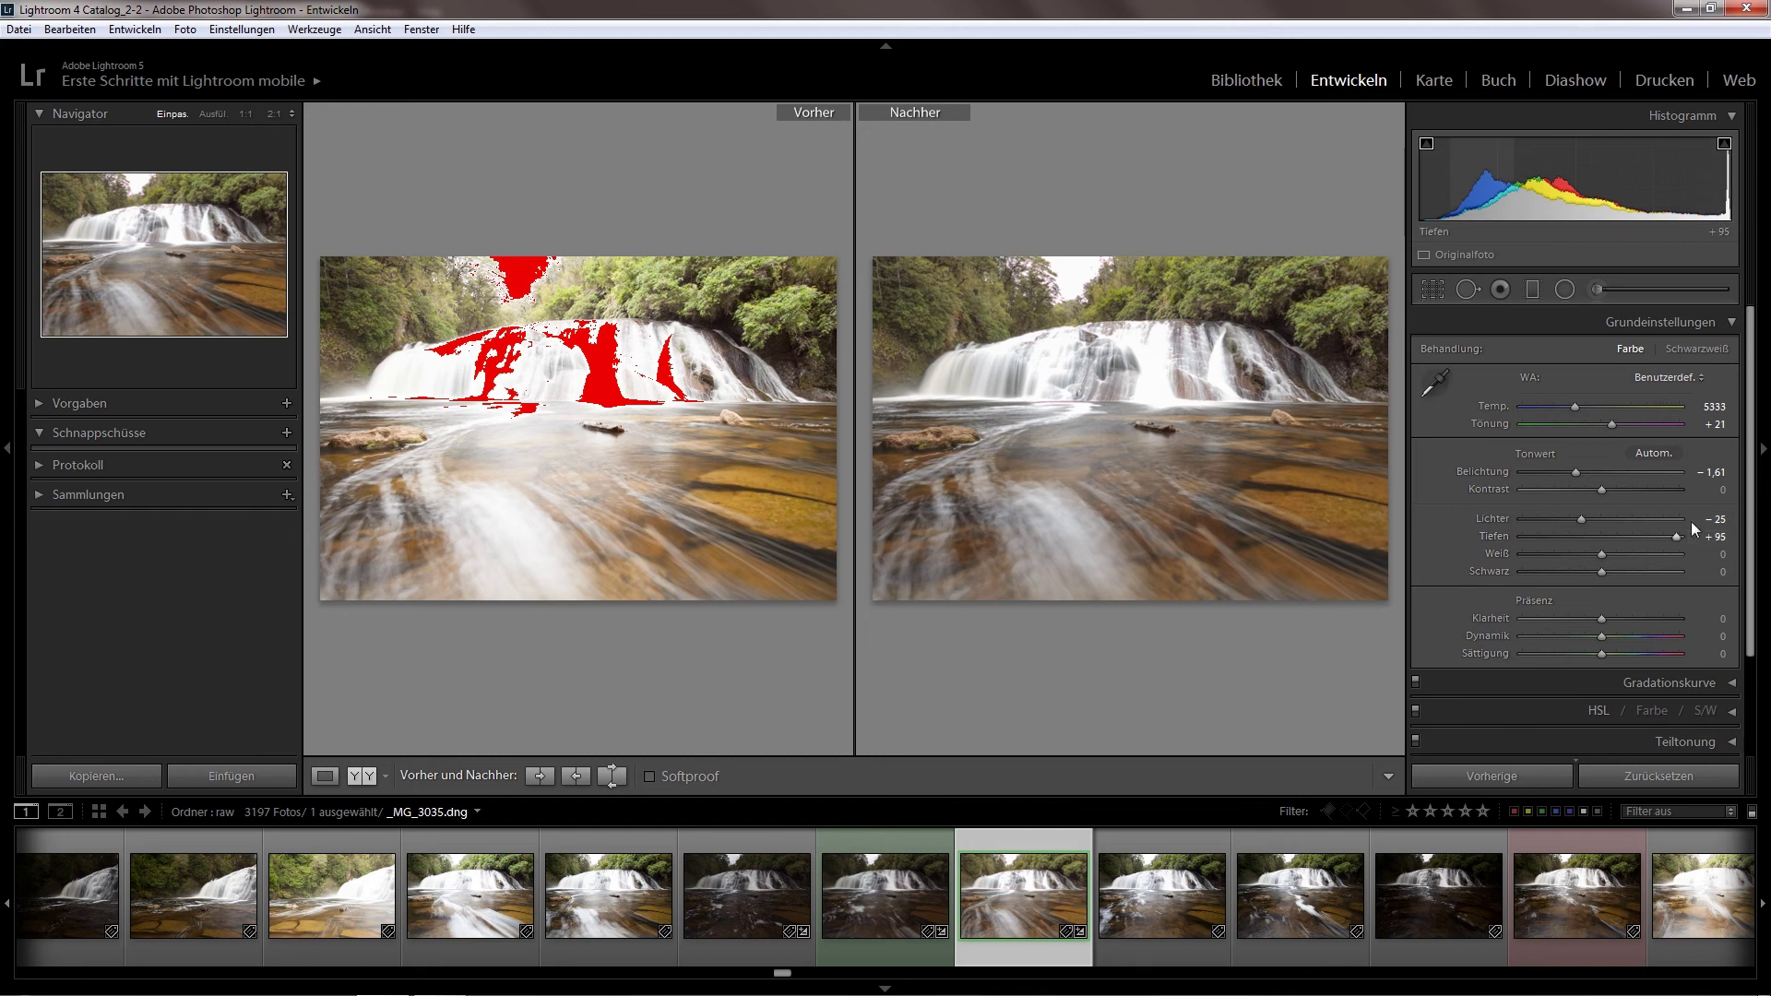
Inspect the upper-right rock face at 1:1, then show _MG_3035 alone in Loupe view
{"action": "left_click", "coordinate": [1346, 346]}
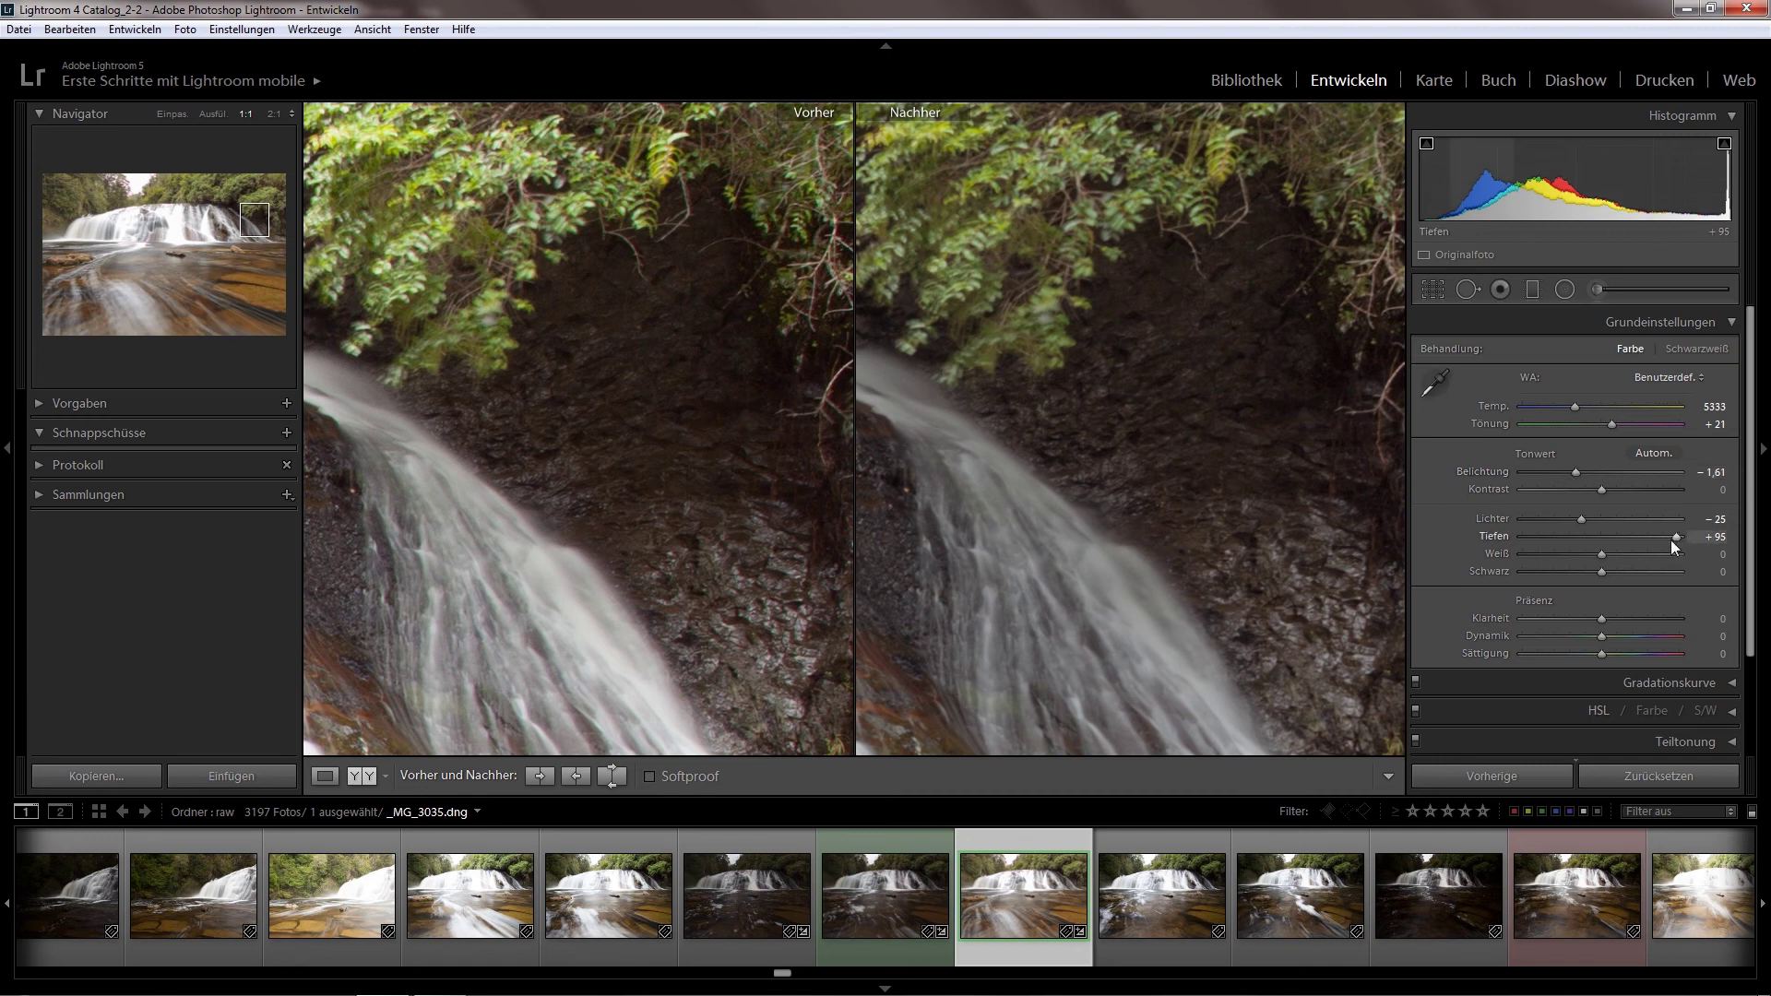
{"action": "left_click", "coordinate": [1179, 484]}
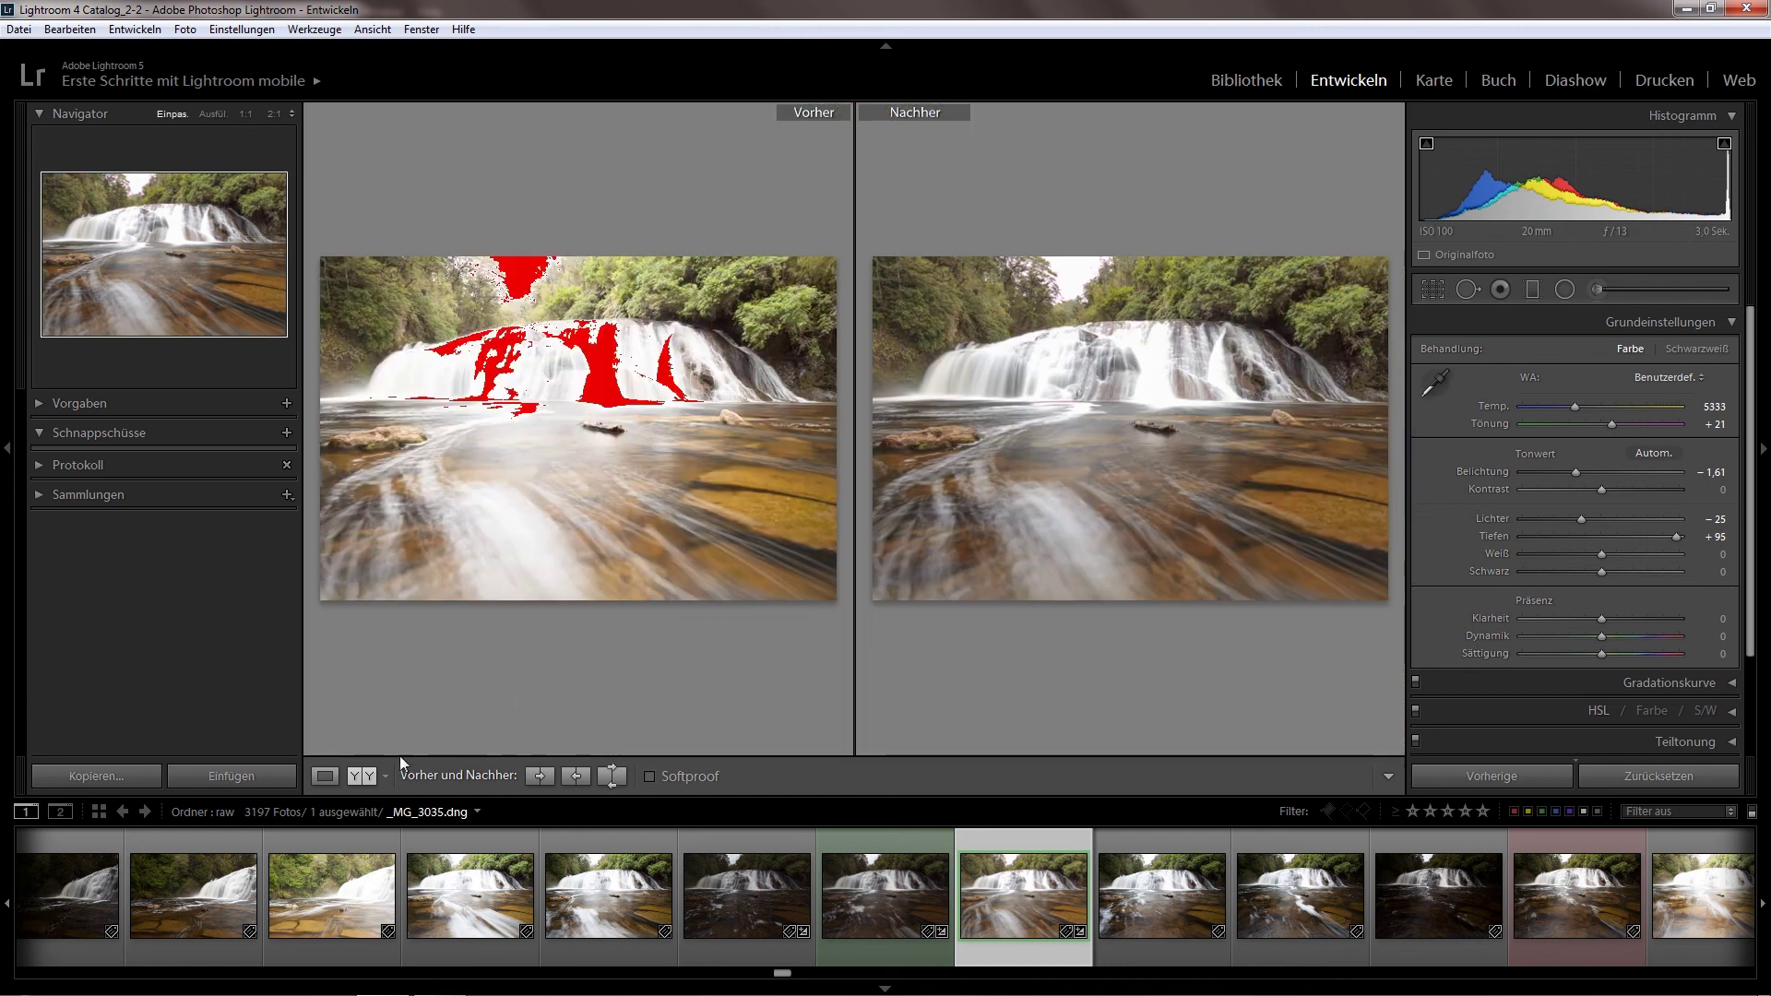
{"action": "key", "text": "j"}
{"action": "left_click", "coordinate": [325, 776]}
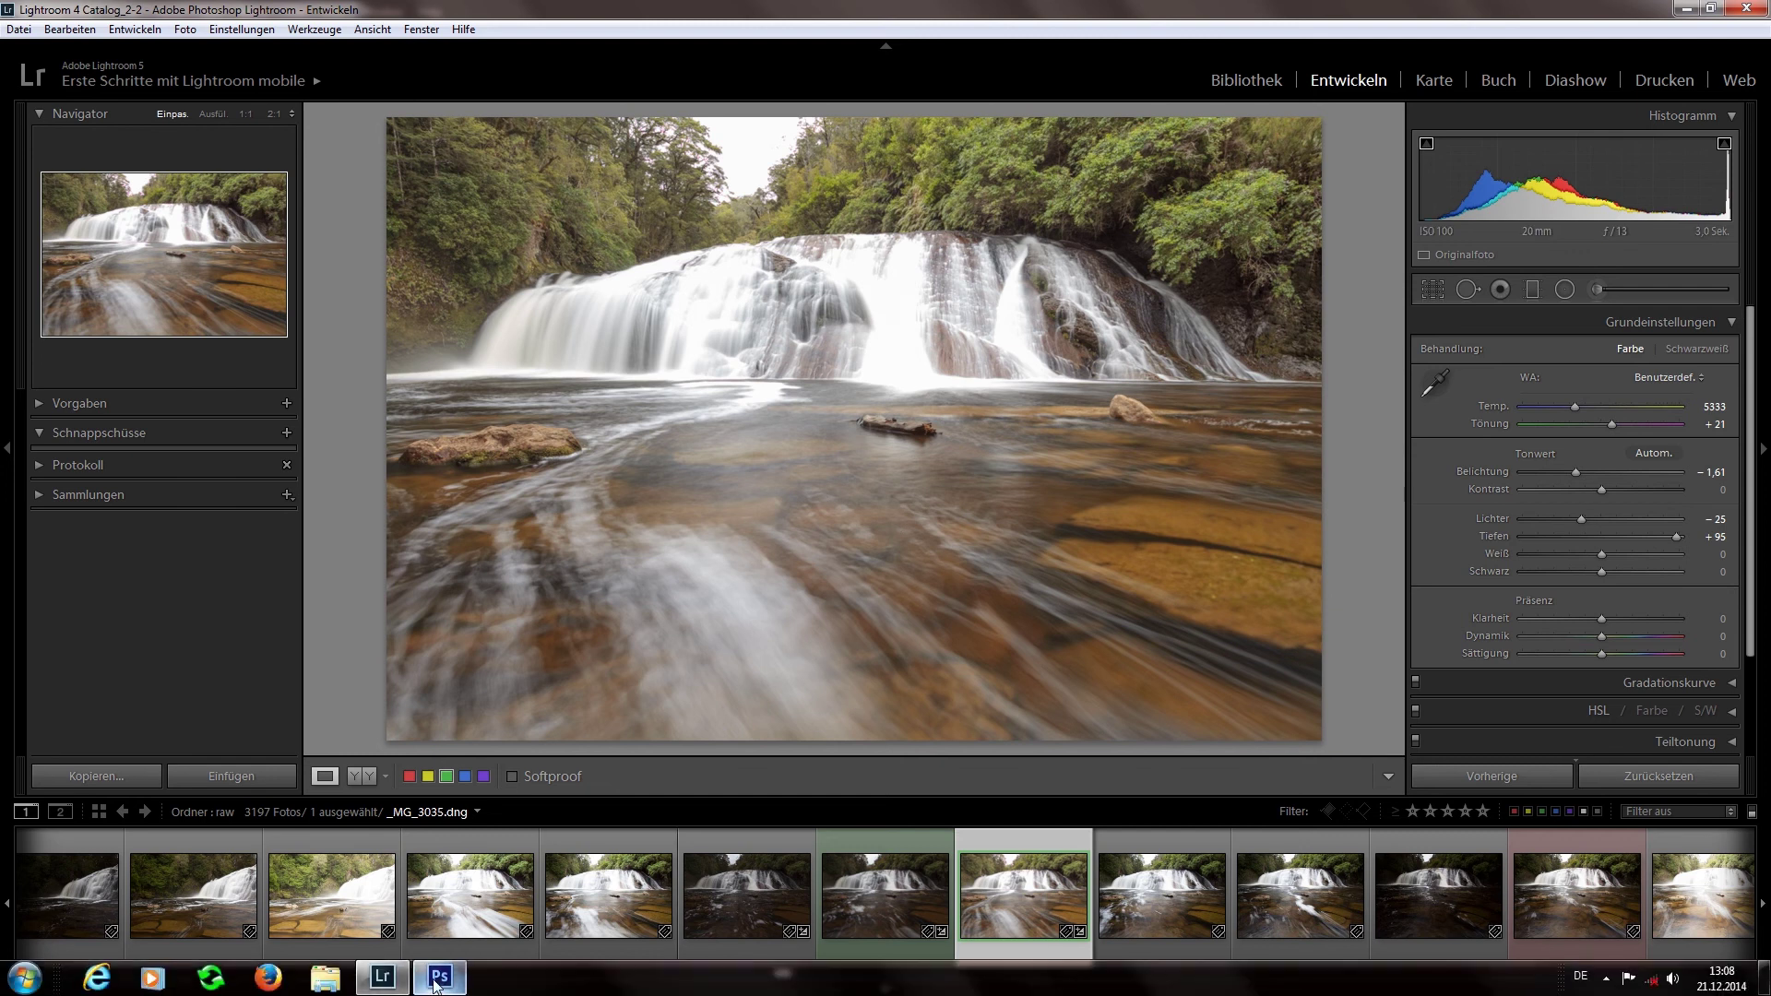
In Photoshop, toggle the top _MG_3035.tif layer to compare and set the brush to 317 px at 10%
{"action": "left_click", "coordinate": [437, 978]}
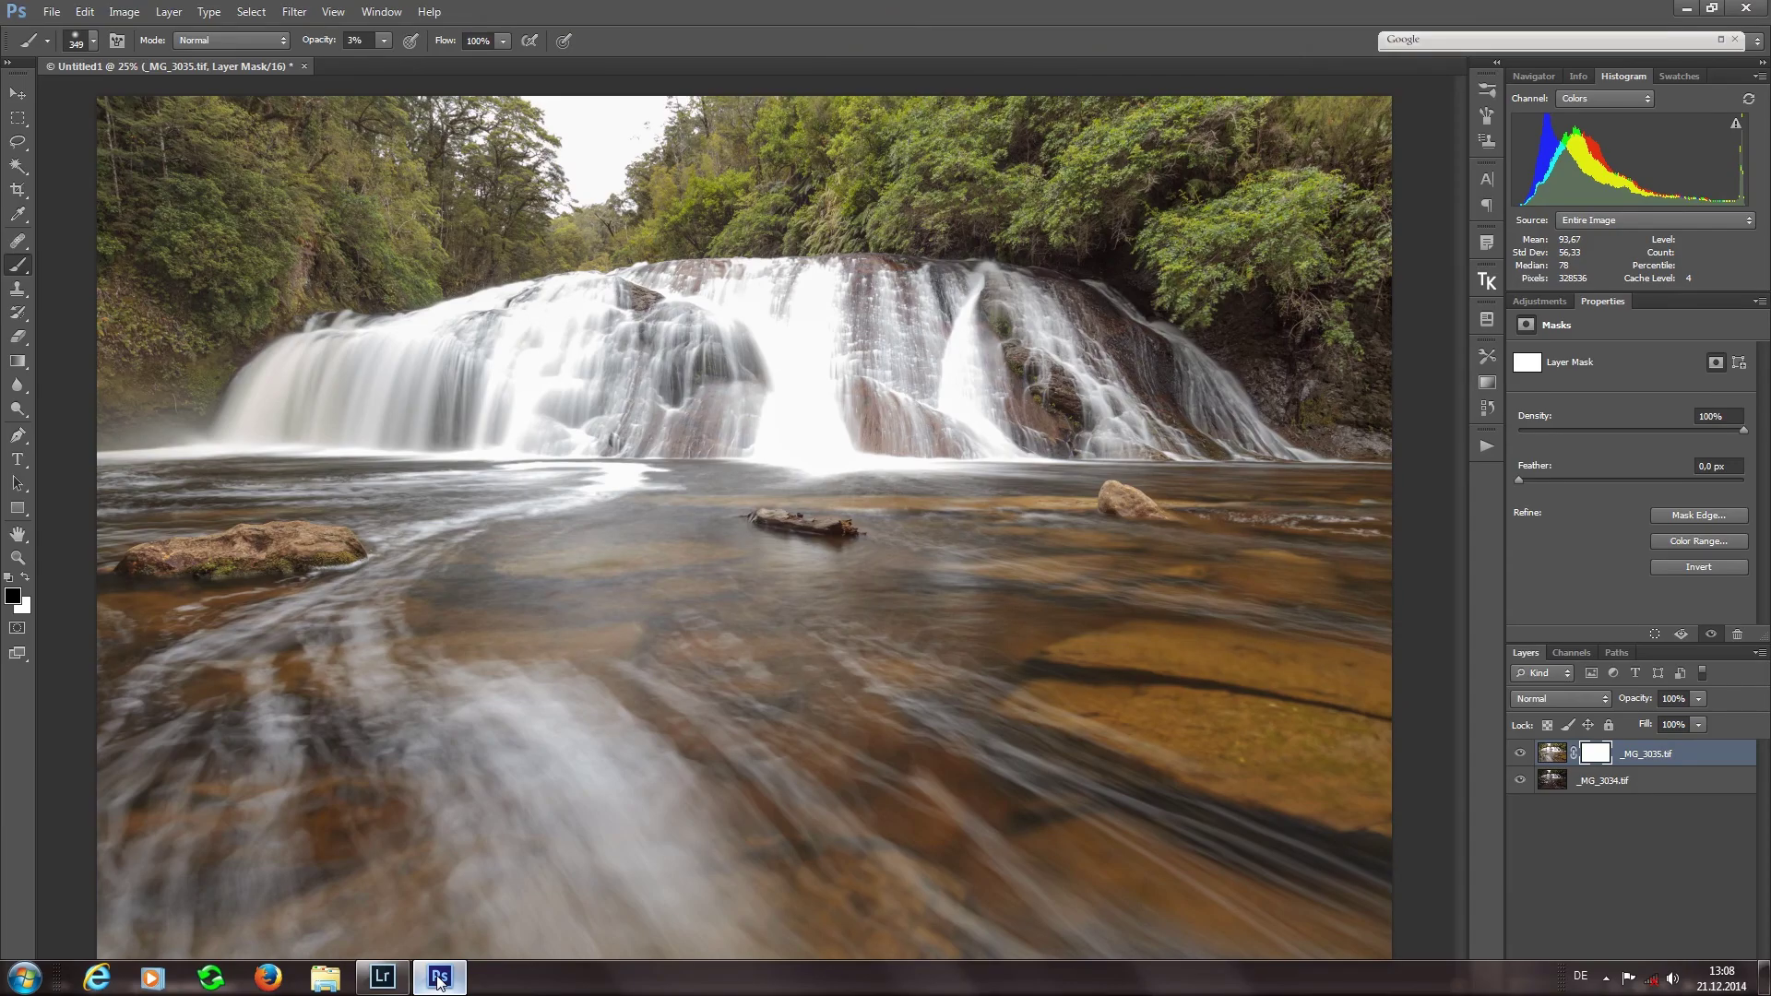
{"action": "left_click", "coordinate": [1519, 755]}
{"action": "left_click", "coordinate": [1520, 754]}
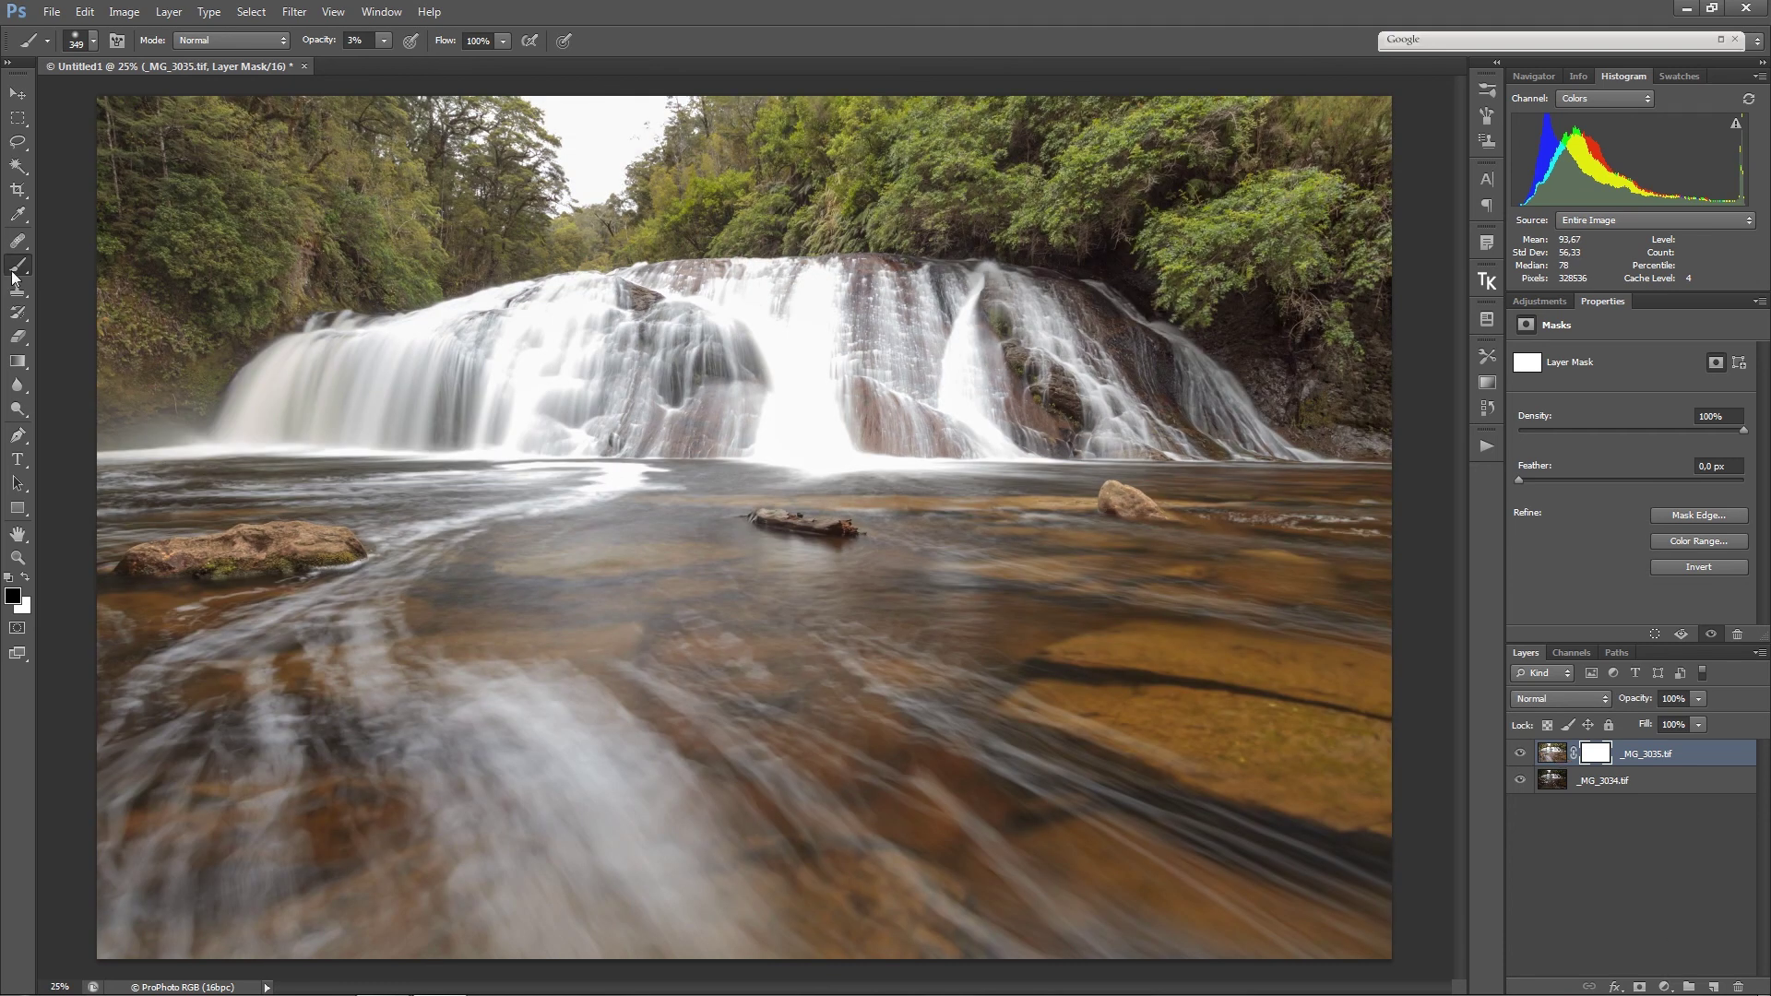
{"action": "left_click_drag", "start_coordinate": [738, 339], "coordinate": [723, 338]}
{"action": "key", "text": "1"}
Paint black on the mask to blend darker exposure into the central and right falls, rock and foam
{"action": "left_click_drag", "start_coordinate": [771, 297], "coordinate": [817, 405]}
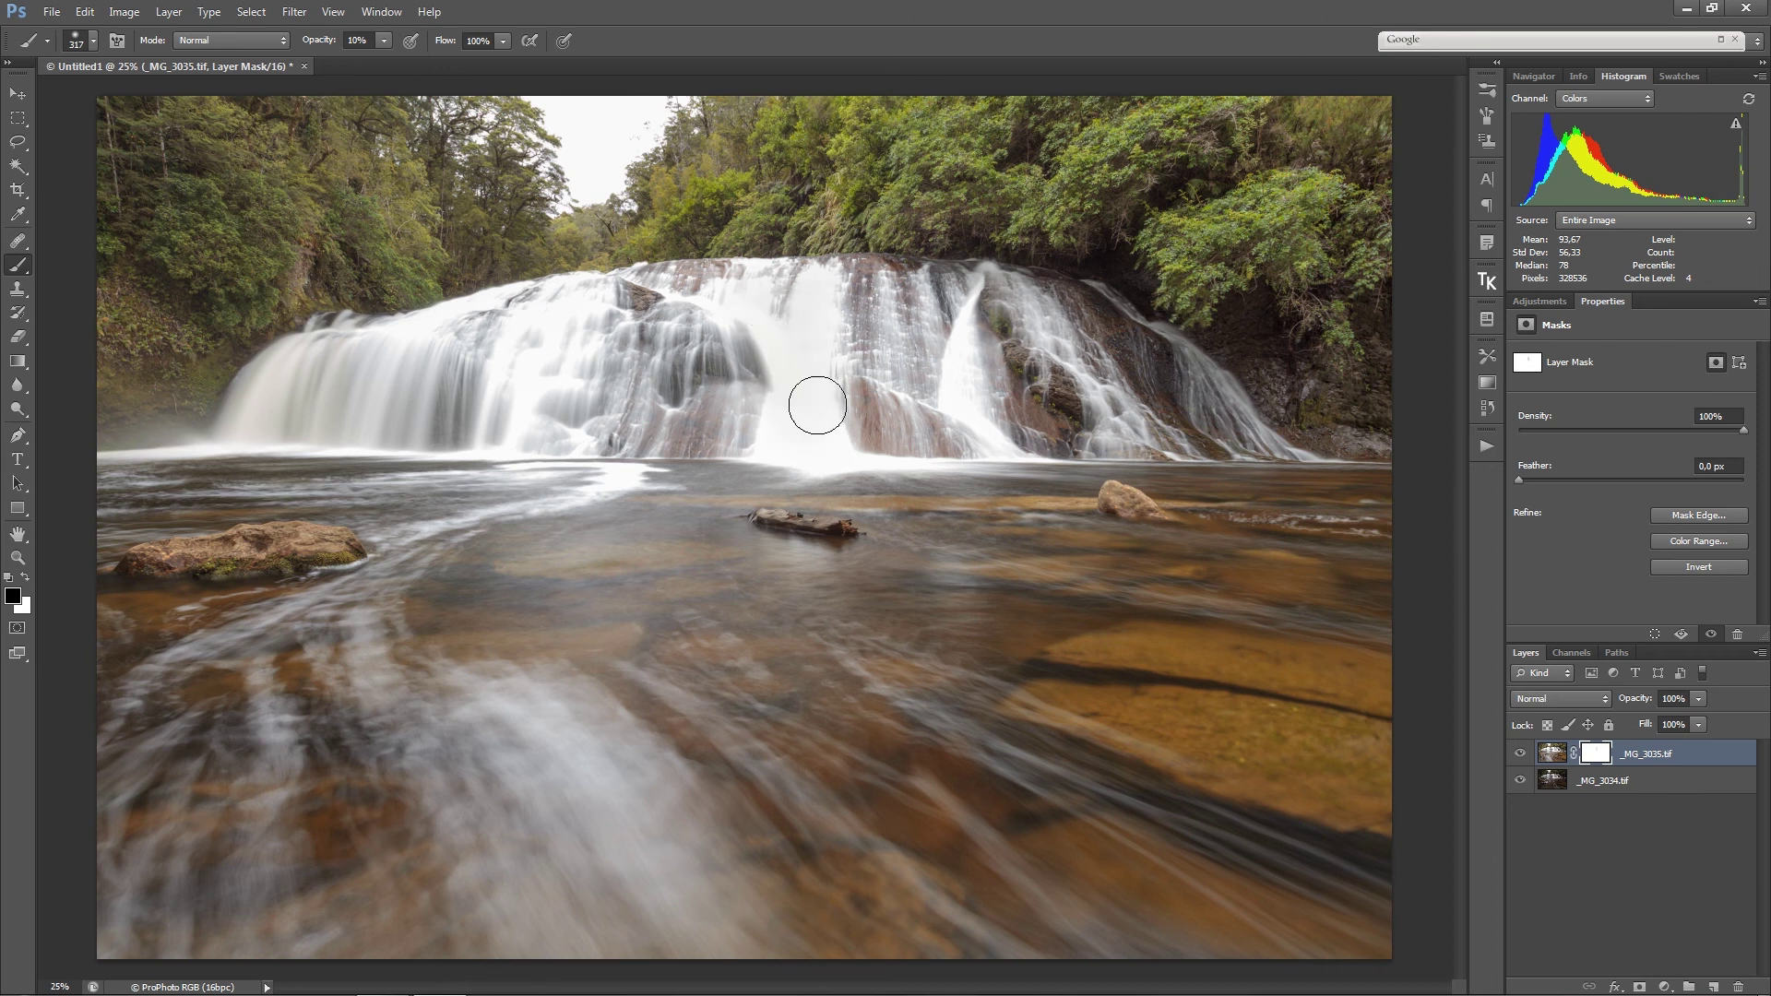
{"action": "left_click_drag", "start_coordinate": [814, 338], "coordinate": [750, 323]}
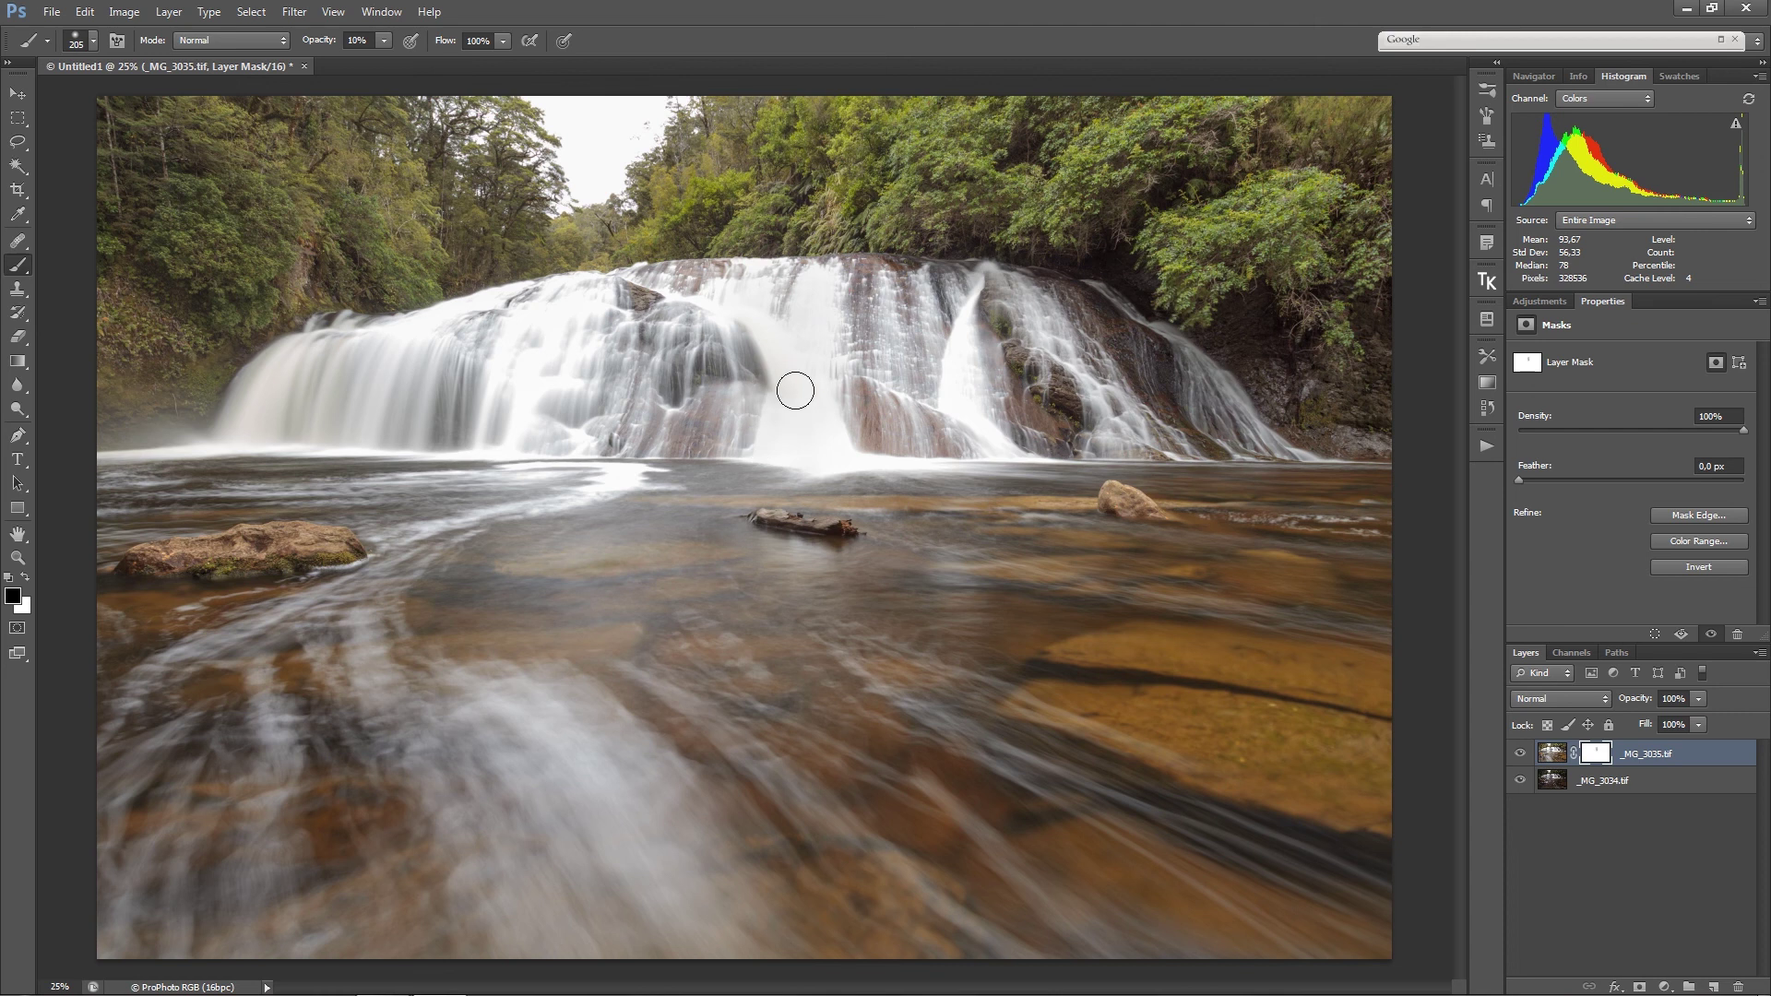
{"action": "left_click_drag", "start_coordinate": [795, 391], "coordinate": [913, 412]}
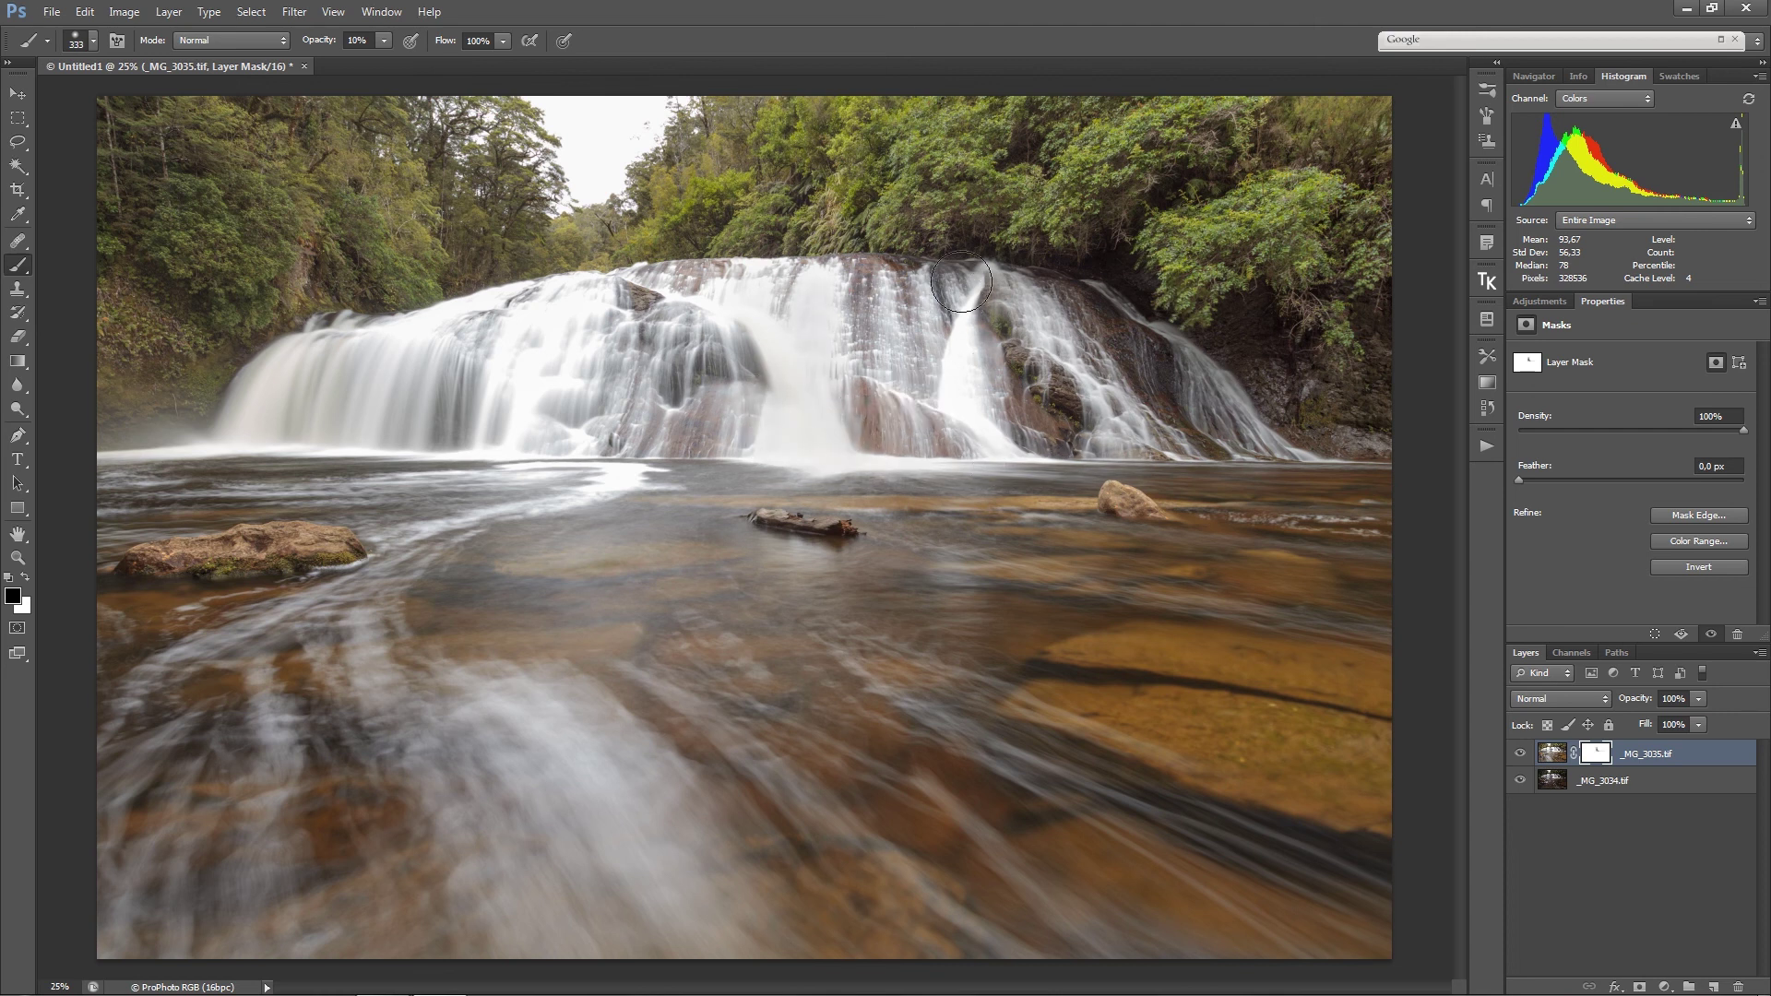
{"action": "left_click_drag", "start_coordinate": [961, 281], "coordinate": [977, 377]}
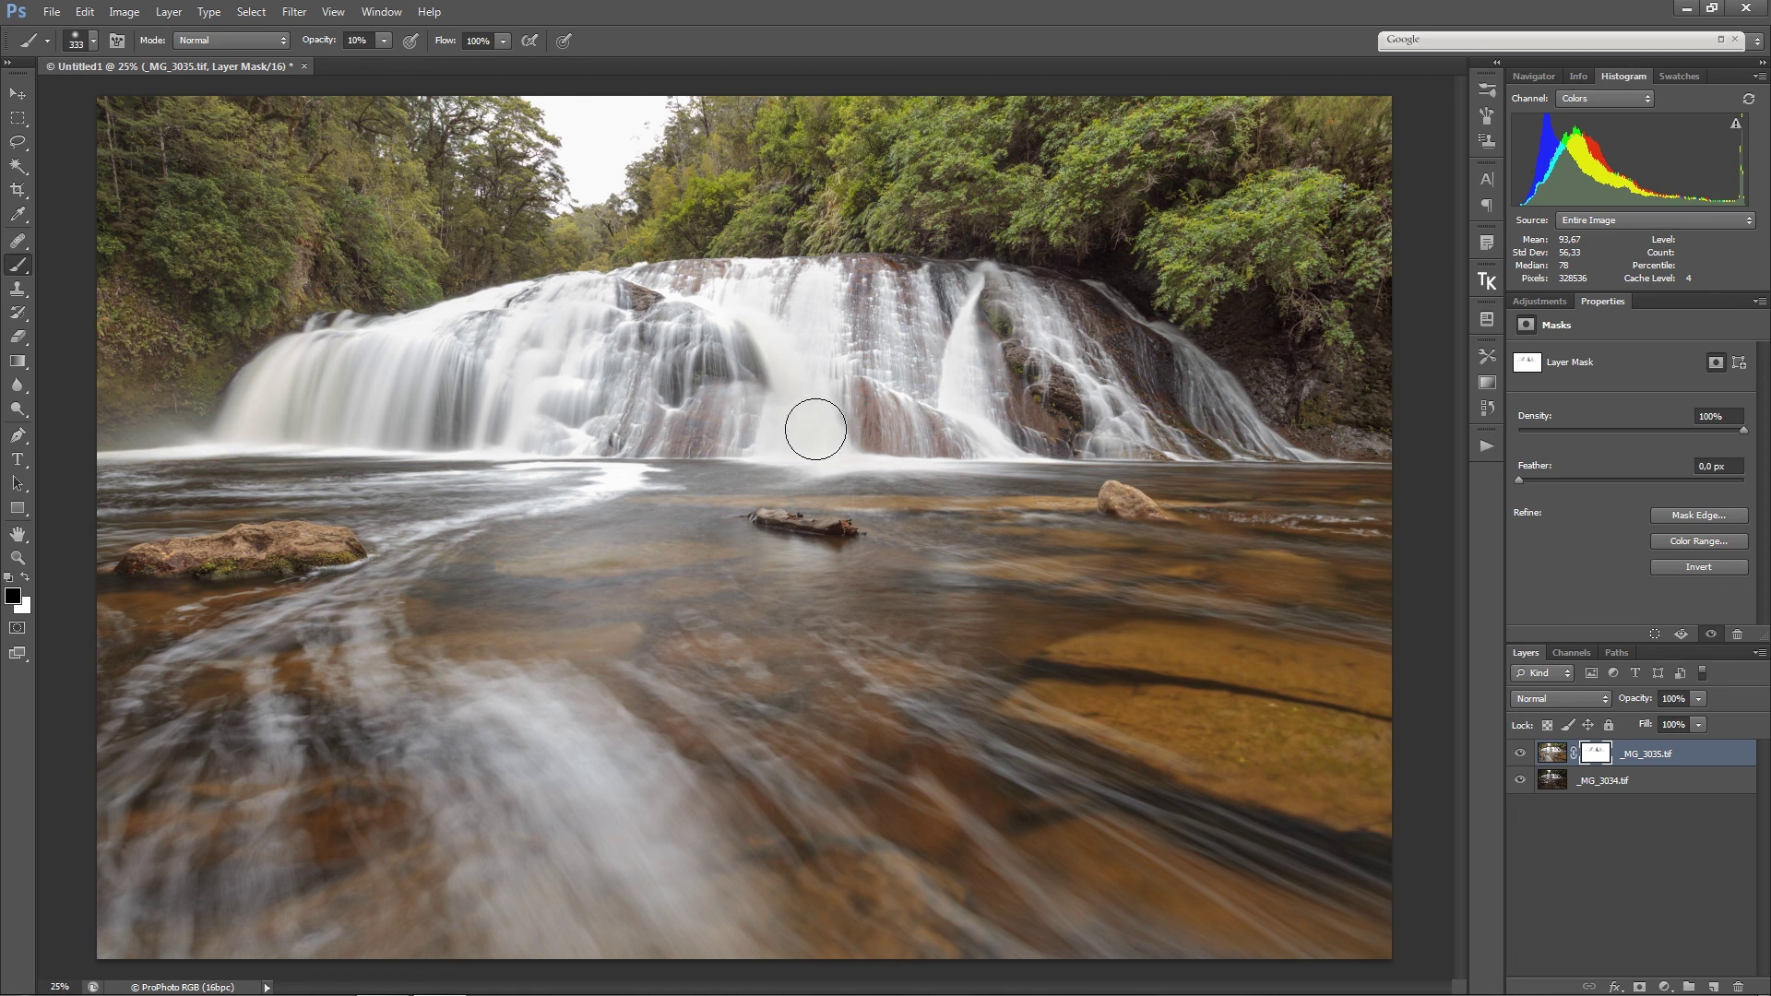
{"action": "right_click", "coordinate": [789, 349], "text": "alt"}
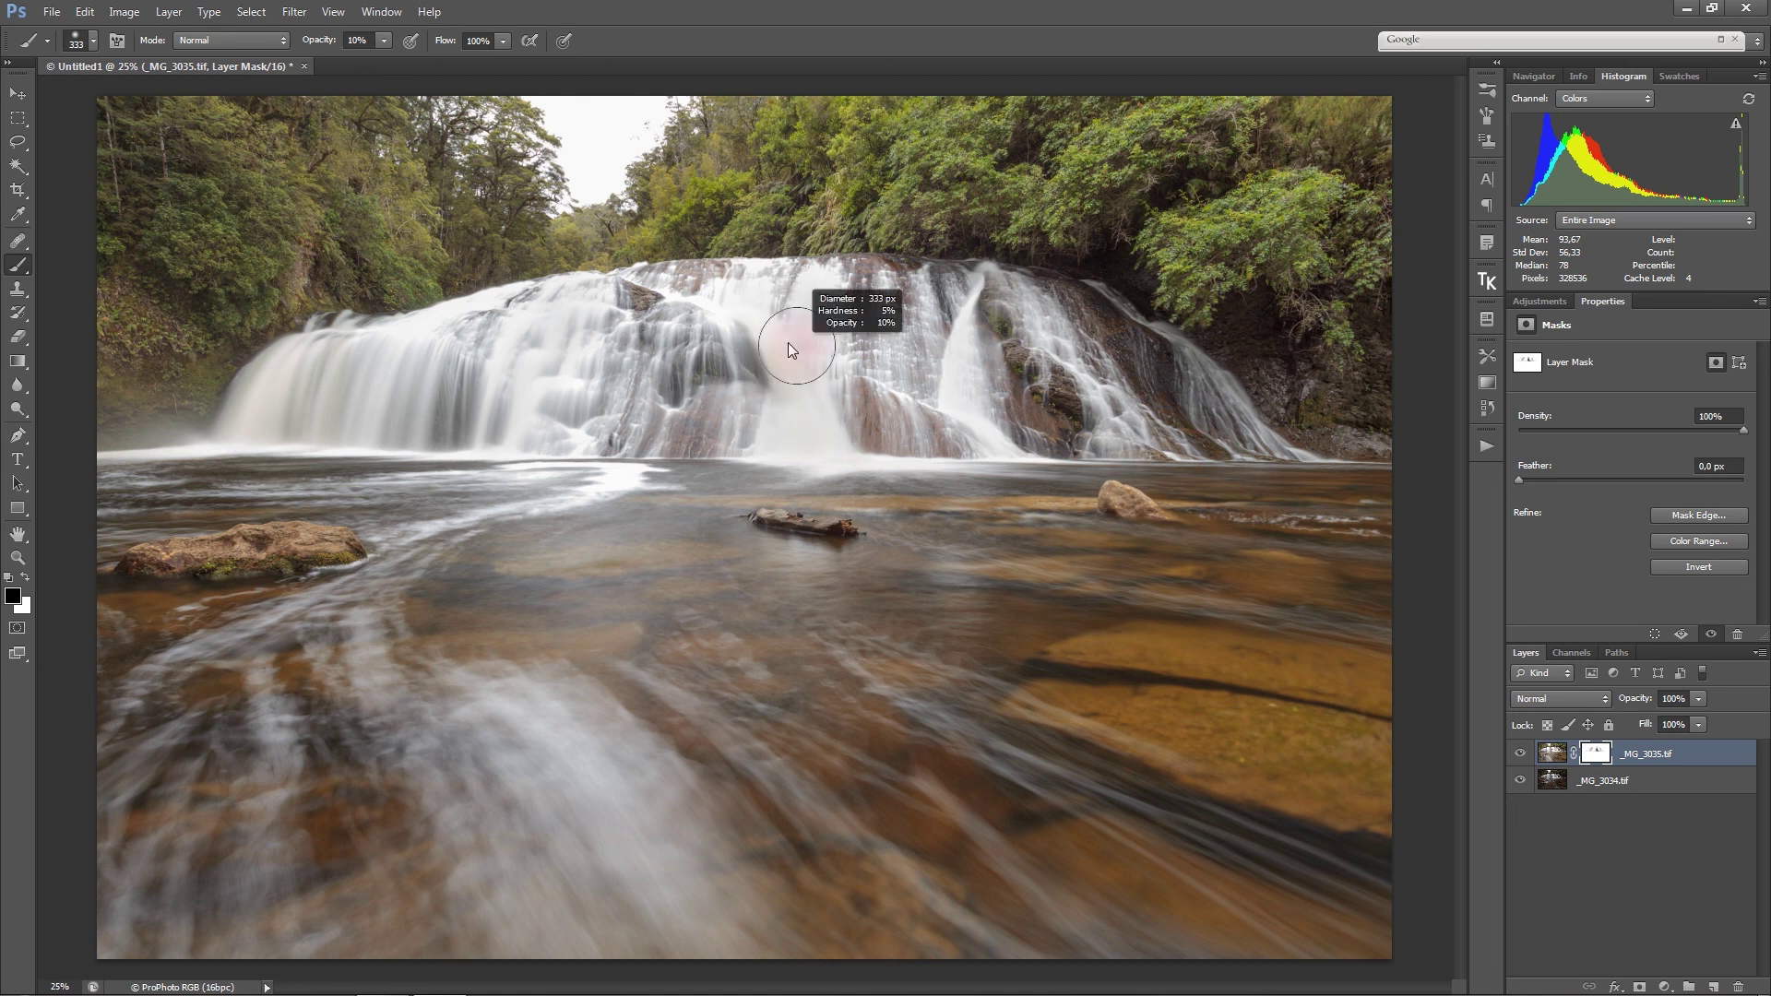
{"action": "left_click_drag", "start_coordinate": [789, 348], "coordinate": [750, 308]}
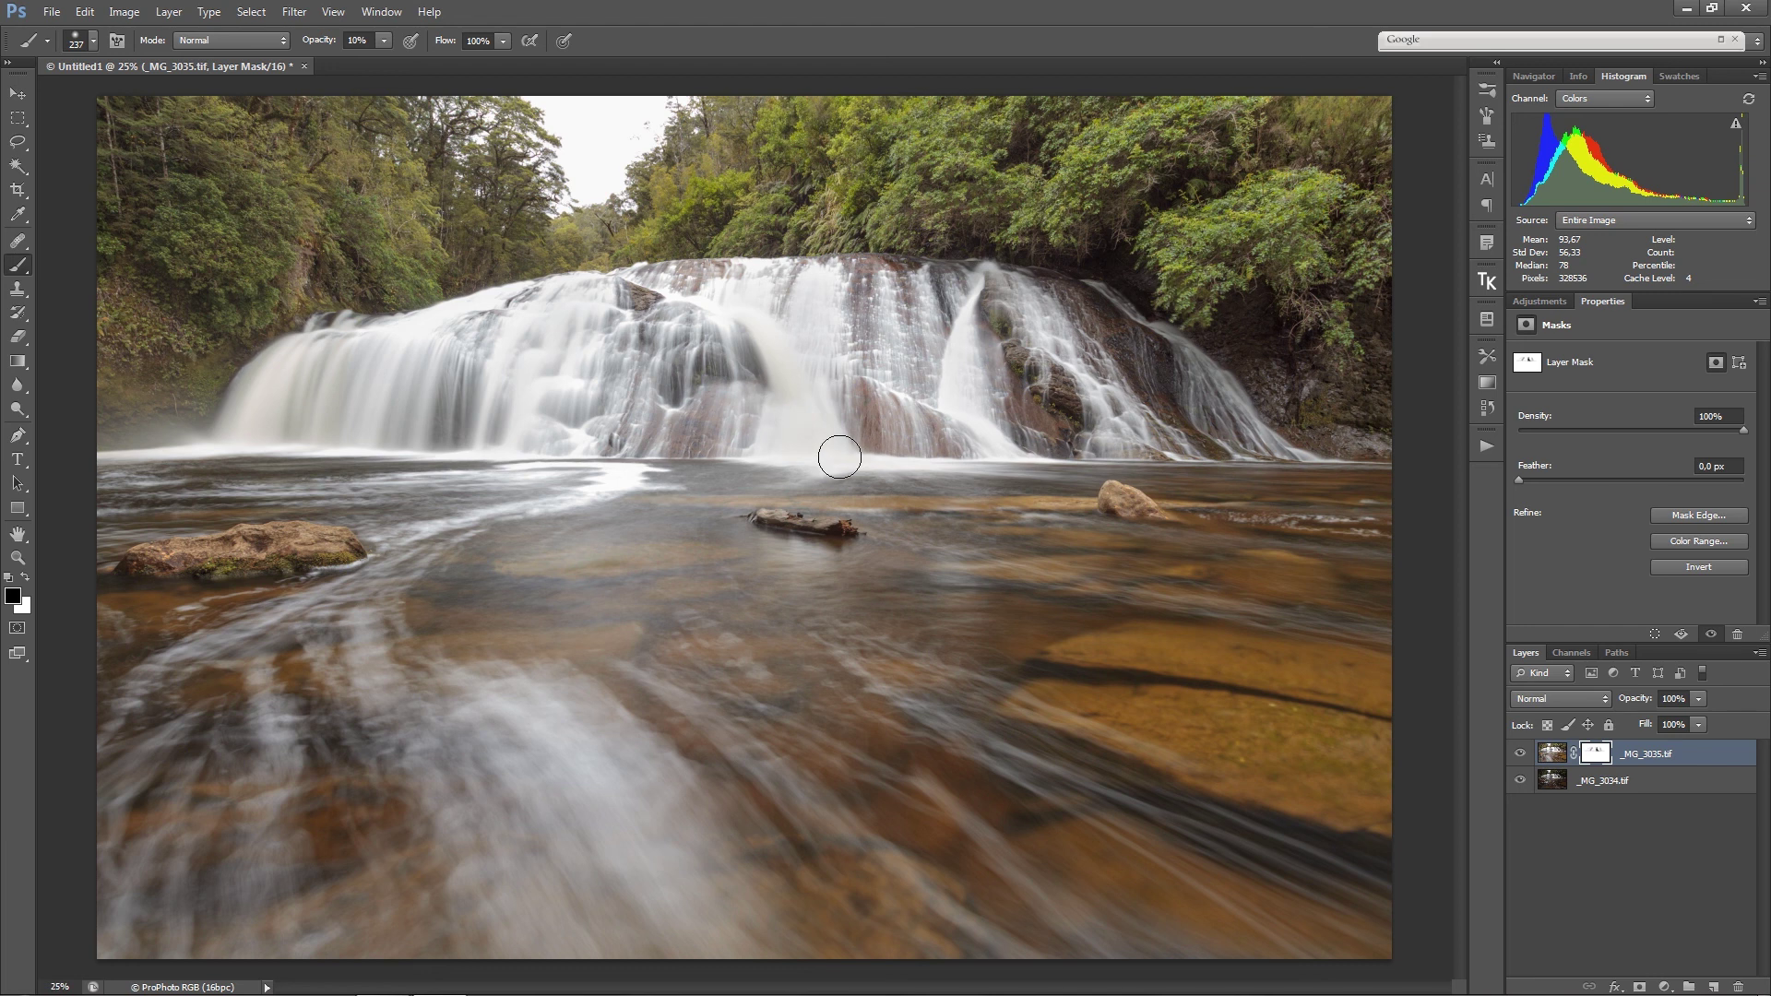
{"action": "mouse_move", "coordinate": [1060, 429]}
{"action": "left_mouse_down"}
{"action": "mouse_move", "coordinate": [982, 355]}
{"action": "mouse_move", "coordinate": [949, 383]}
{"action": "mouse_move", "coordinate": [1158, 431]}
{"action": "left_mouse_up"}
{"action": "mouse_move", "coordinate": [560, 472]}
{"action": "left_mouse_down"}
{"action": "mouse_move", "coordinate": [522, 473]}
{"action": "mouse_move", "coordinate": [616, 503]}
{"action": "mouse_move", "coordinate": [629, 464]}
{"action": "mouse_move", "coordinate": [474, 460]}
{"action": "left_mouse_up"}
{"action": "mouse_move", "coordinate": [793, 431]}
{"action": "left_mouse_down"}
{"action": "mouse_move", "coordinate": [818, 407]}
{"action": "mouse_move", "coordinate": [771, 443]}
{"action": "mouse_move", "coordinate": [755, 332]}
{"action": "mouse_move", "coordinate": [526, 411]}
{"action": "mouse_move", "coordinate": [614, 323]}
{"action": "mouse_move", "coordinate": [551, 400]}
{"action": "mouse_move", "coordinate": [590, 388]}
{"action": "mouse_move", "coordinate": [477, 439]}
{"action": "mouse_move", "coordinate": [363, 407]}
{"action": "mouse_move", "coordinate": [413, 327]}
{"action": "mouse_move", "coordinate": [262, 456]}
{"action": "mouse_move", "coordinate": [435, 330]}
{"action": "mouse_move", "coordinate": [412, 343]}
{"action": "mouse_move", "coordinate": [402, 394]}
{"action": "mouse_move", "coordinate": [511, 395]}
{"action": "mouse_move", "coordinate": [633, 295]}
{"action": "mouse_move", "coordinate": [771, 416]}
{"action": "mouse_move", "coordinate": [821, 411]}
{"action": "mouse_move", "coordinate": [803, 301]}
{"action": "mouse_move", "coordinate": [743, 427]}
{"action": "mouse_move", "coordinate": [826, 451]}
{"action": "mouse_move", "coordinate": [991, 376]}
{"action": "mouse_move", "coordinate": [762, 348]}
{"action": "left_mouse_up"}
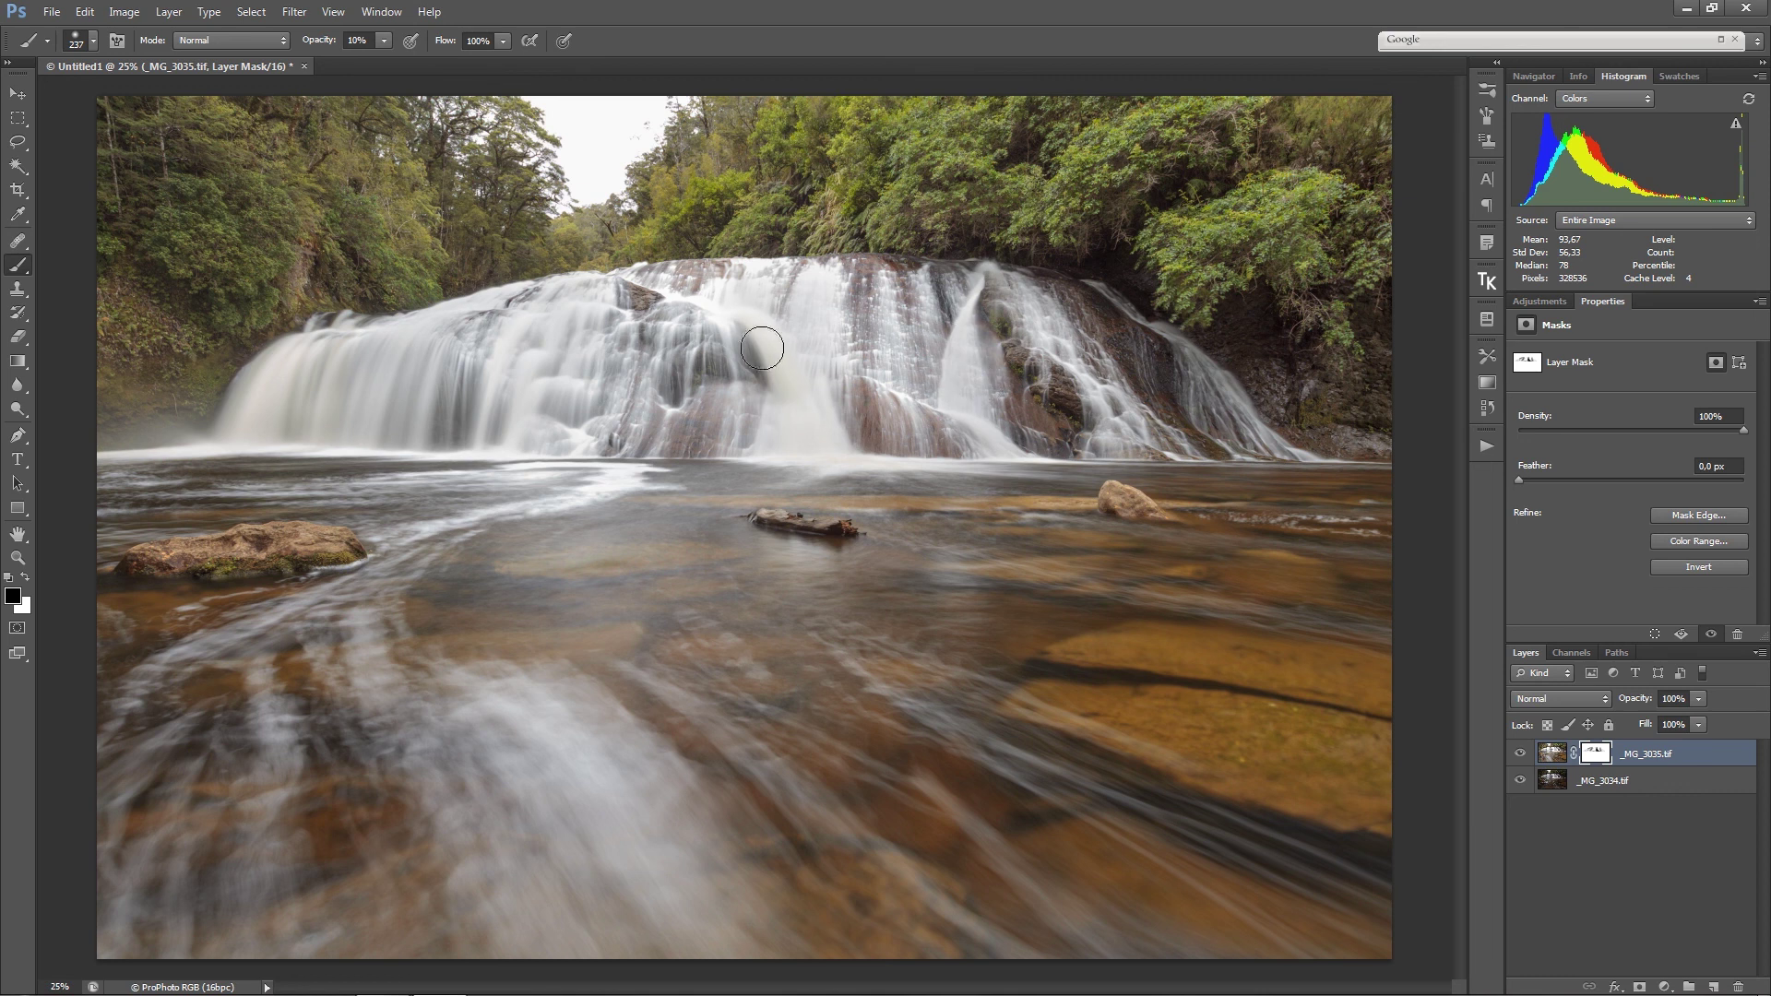
{"action": "mouse_move", "coordinate": [748, 414]}
{"action": "left_mouse_down"}
{"action": "mouse_move", "coordinate": [744, 327]}
{"action": "mouse_move", "coordinate": [736, 407]}
{"action": "mouse_move", "coordinate": [706, 316]}
{"action": "mouse_move", "coordinate": [740, 326]}
{"action": "mouse_move", "coordinate": [685, 321]}
{"action": "left_mouse_up"}
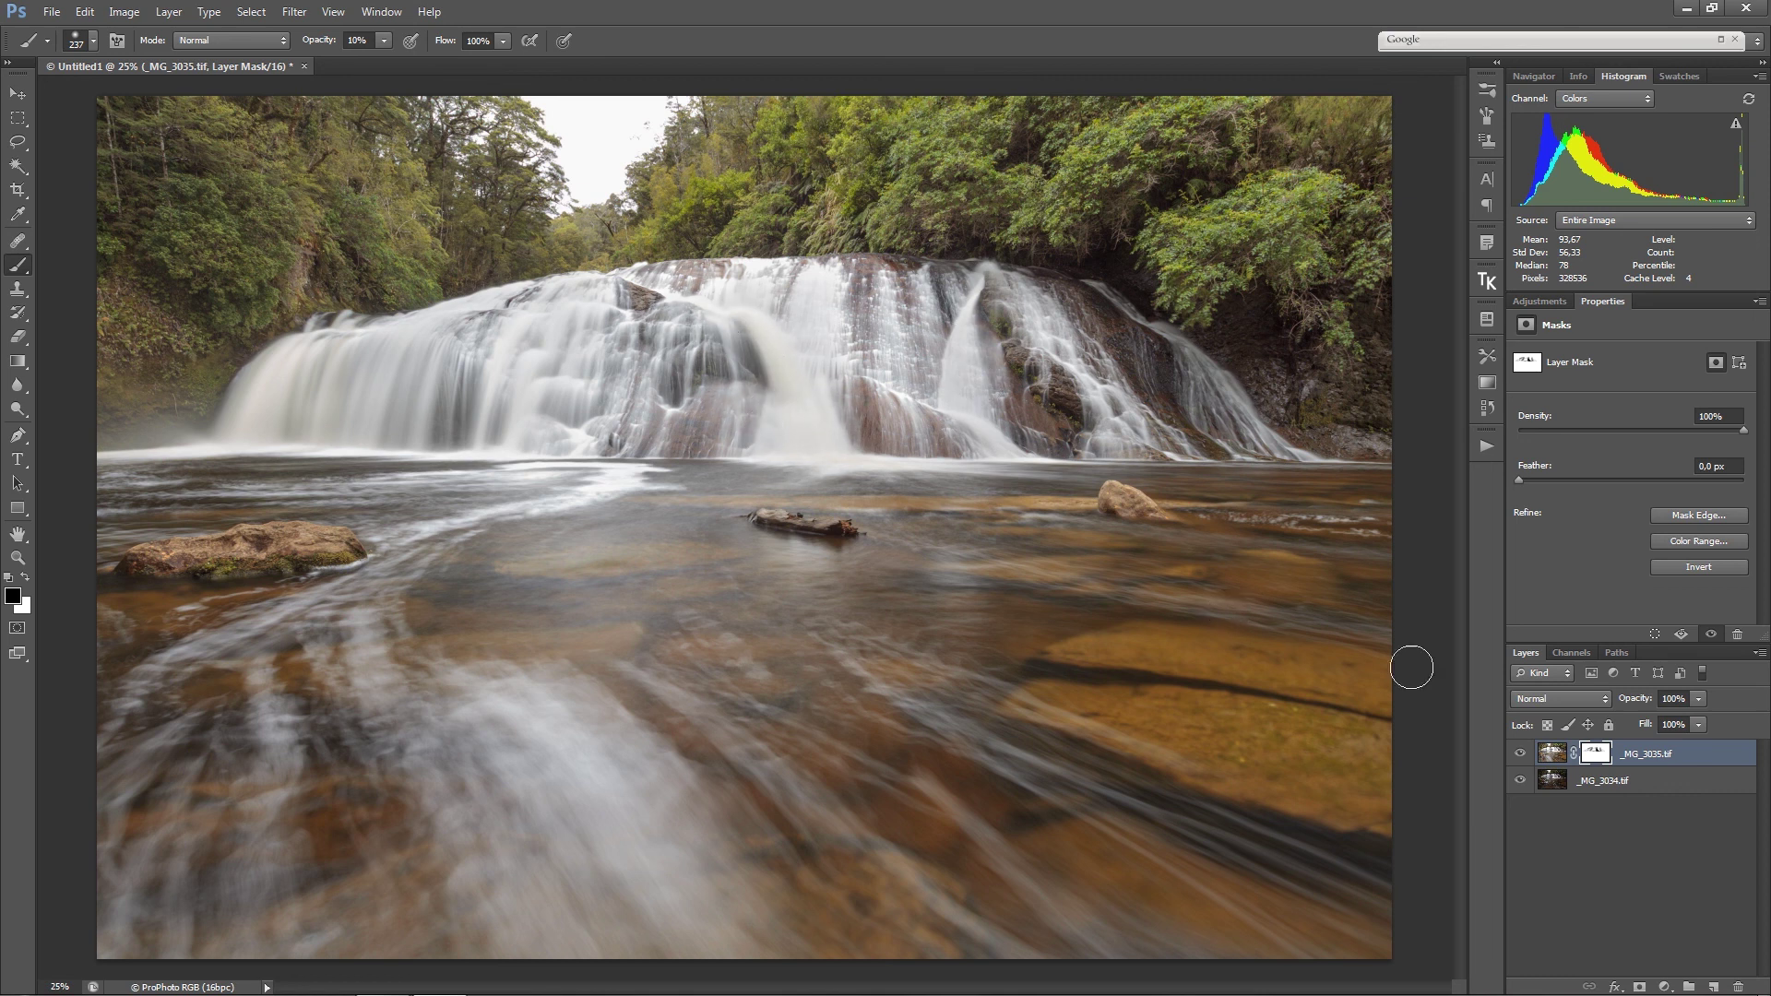
{"action": "left_click", "coordinate": [1660, 784]}
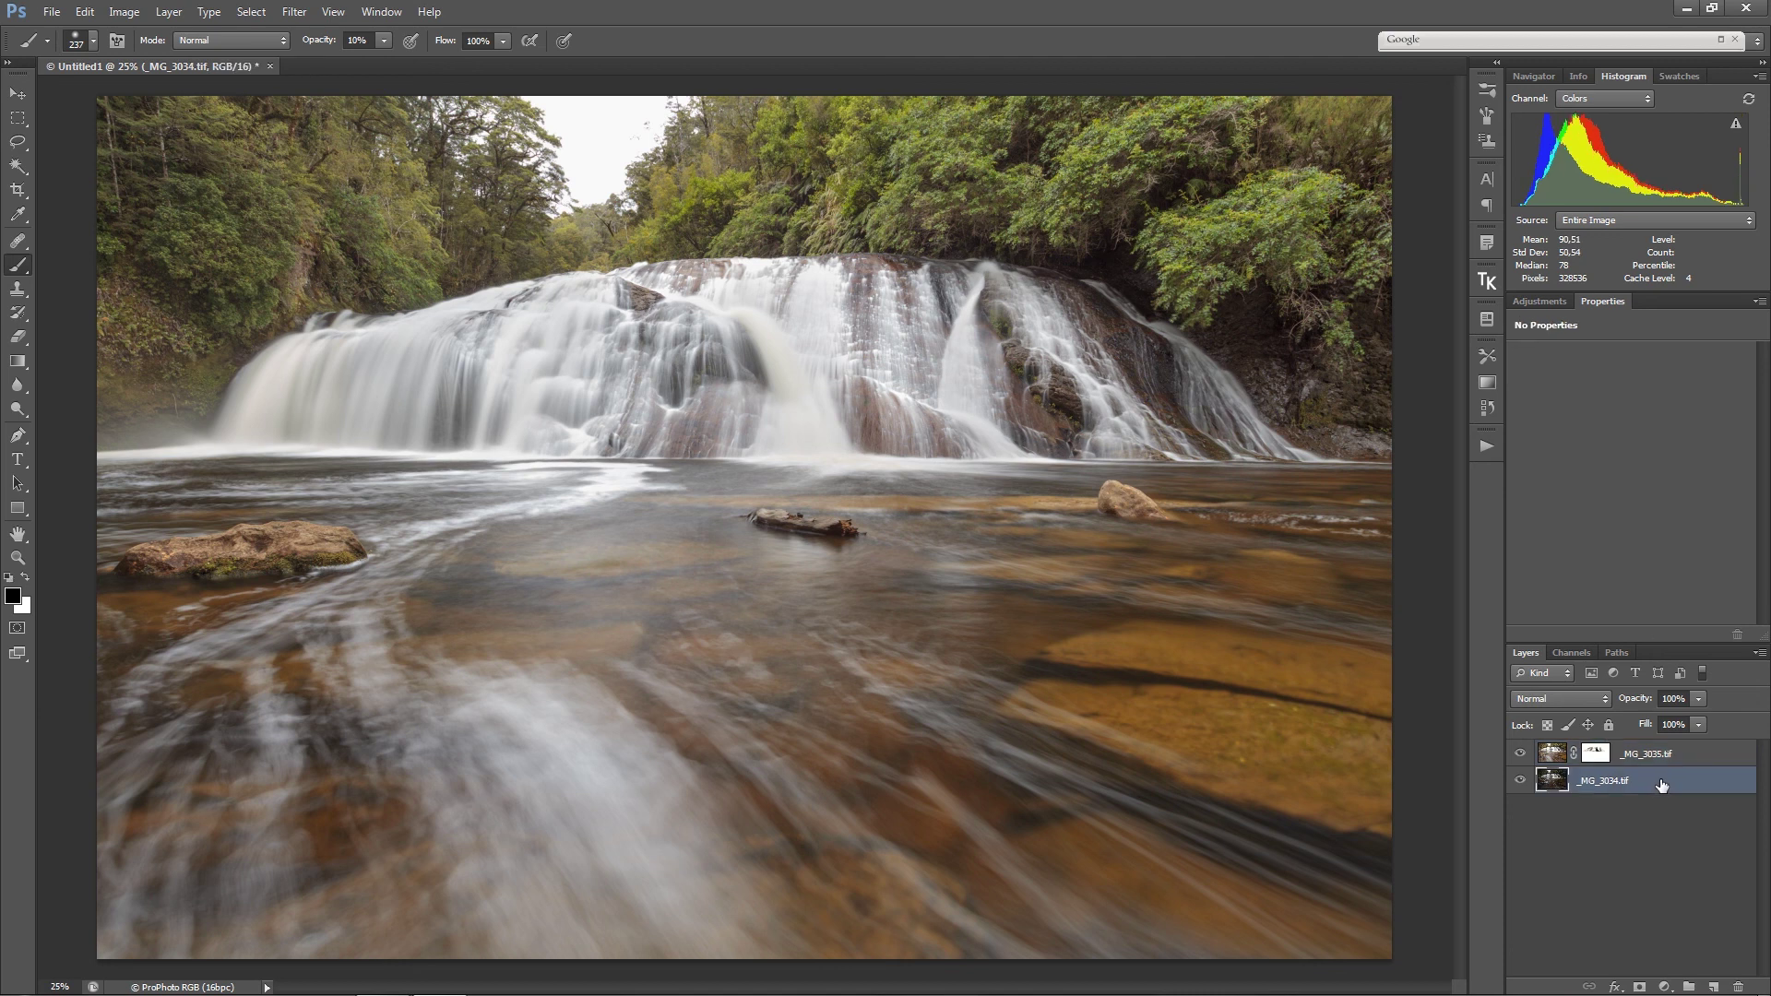
Add a Curves adjustment layer with a gentle S-curve, highlights raised and shadows deepened
{"action": "left_click", "coordinate": [1665, 985]}
{"action": "left_click", "coordinate": [1671, 699]}
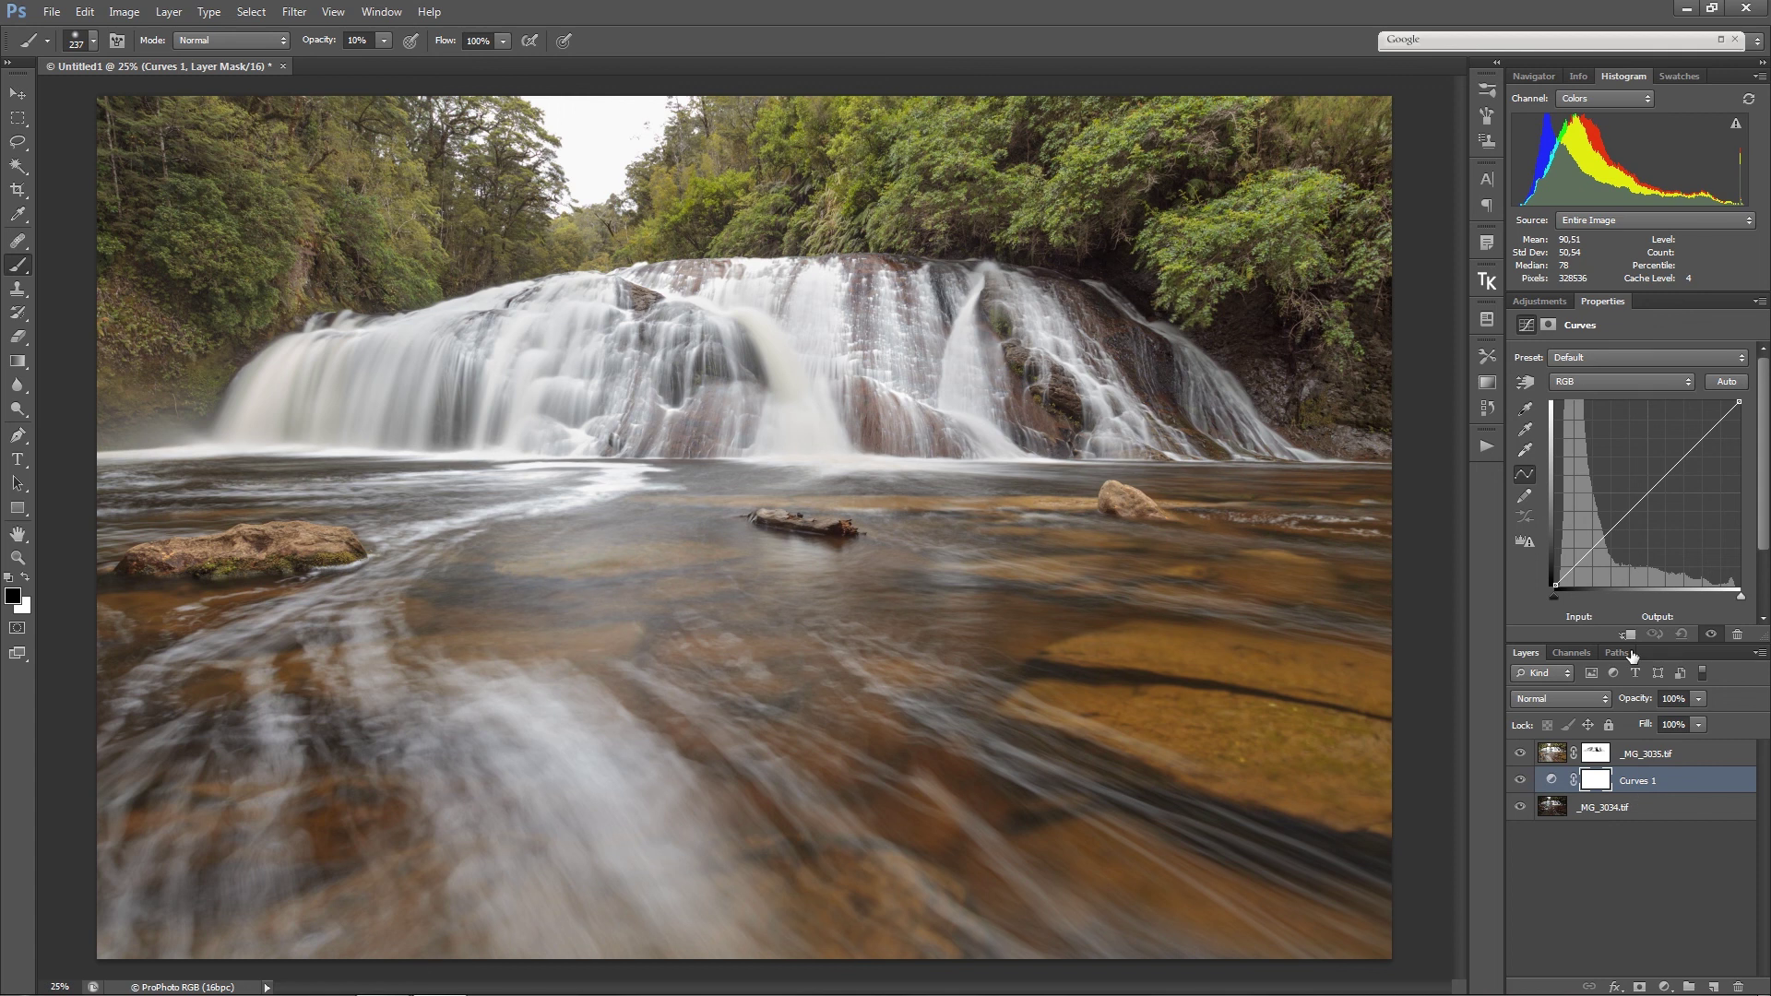
{"action": "left_click_drag", "start_coordinate": [1658, 477], "coordinate": [1665, 465]}
{"action": "left_click_drag", "start_coordinate": [1605, 536], "coordinate": [1602, 541]}
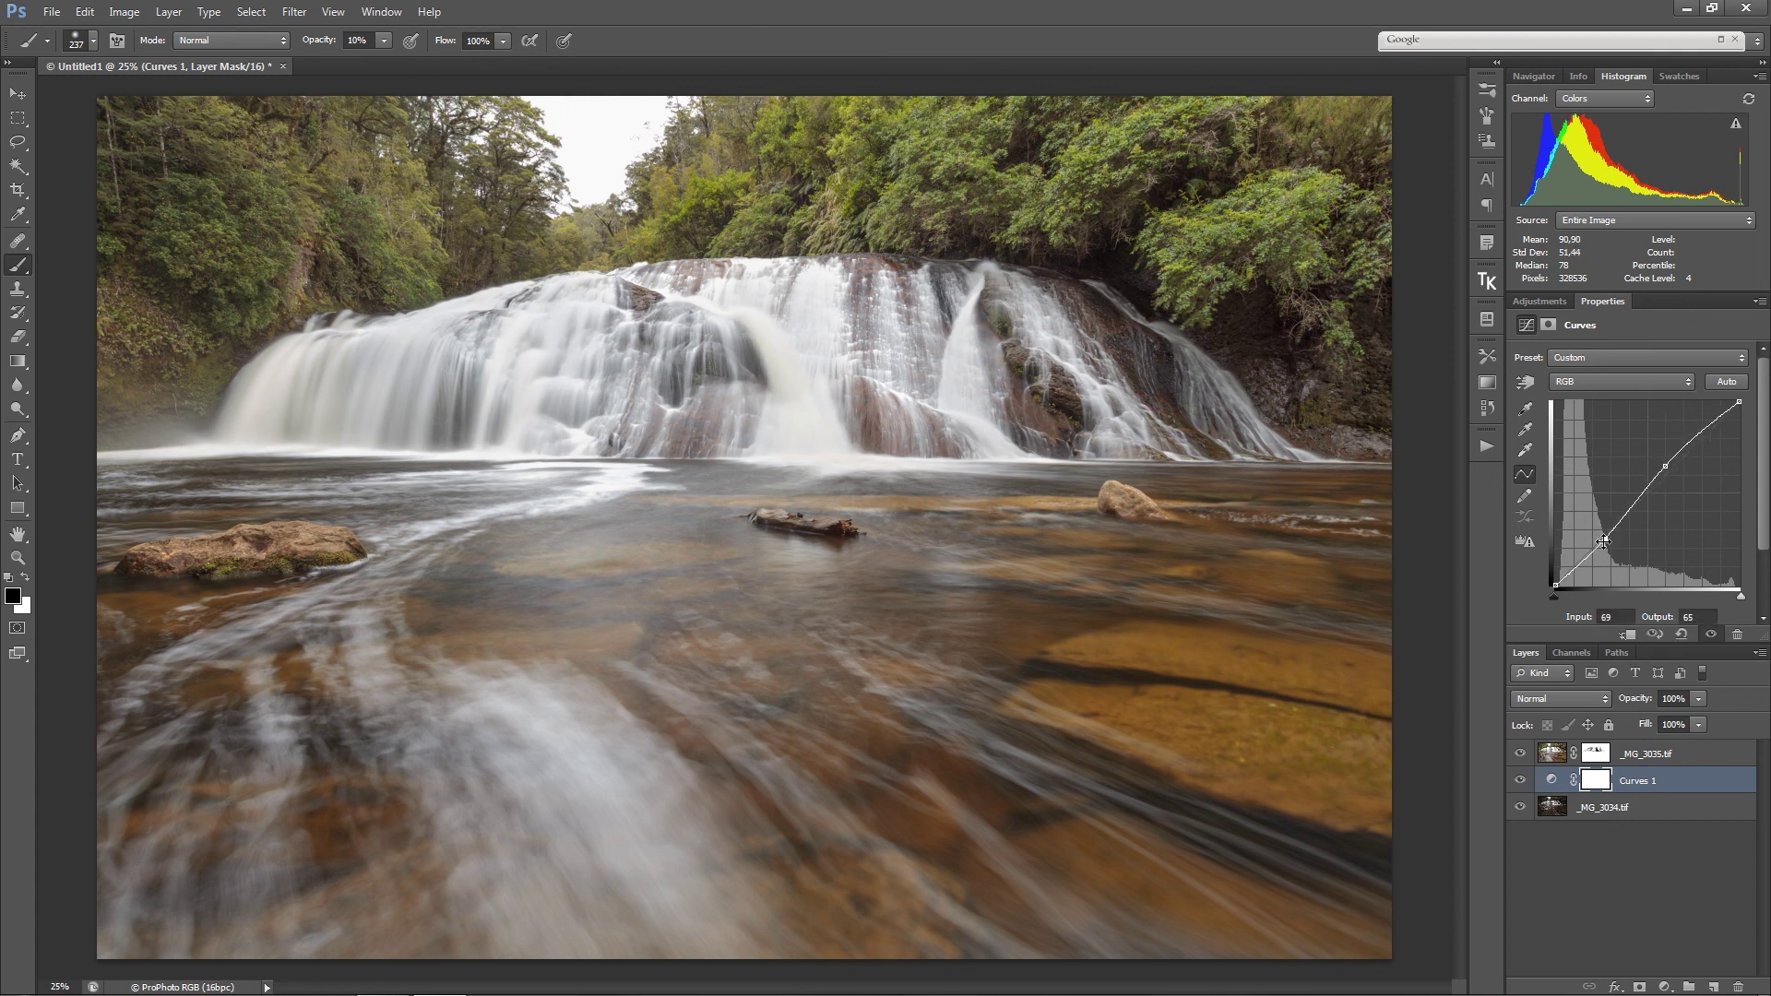
{"action": "left_click_drag", "start_coordinate": [1665, 472], "coordinate": [1675, 452]}
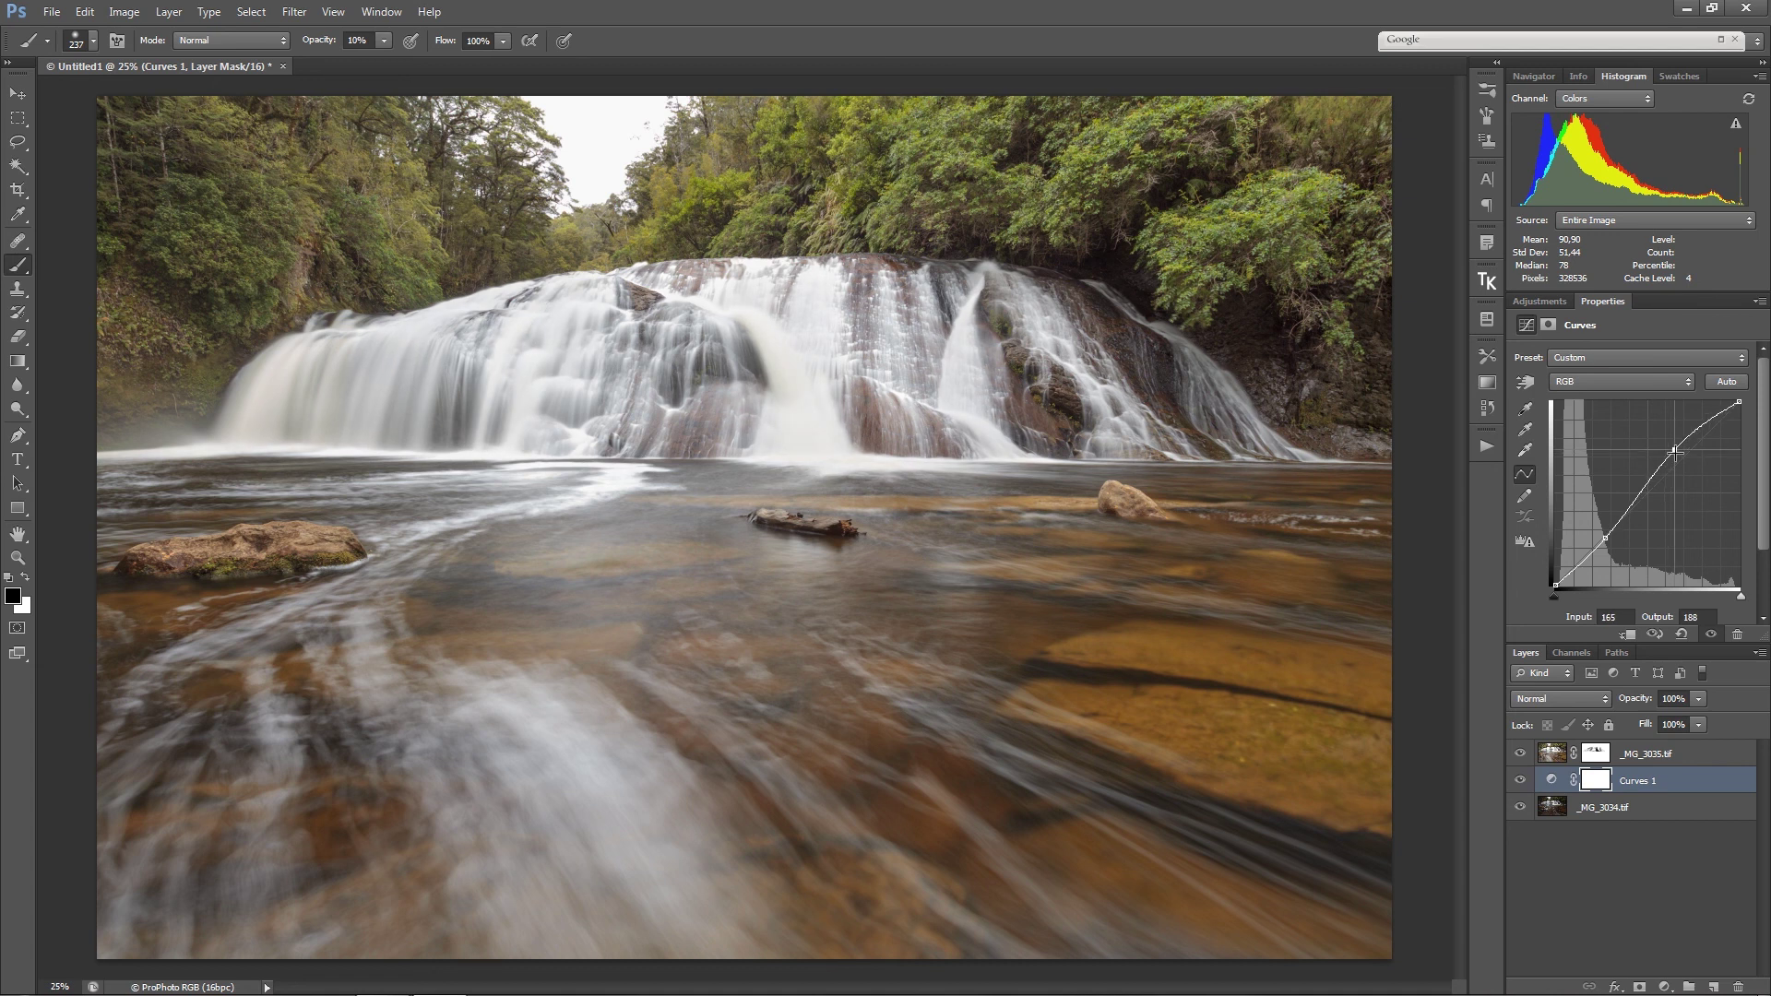
{"action": "left_click_drag", "start_coordinate": [1606, 541], "coordinate": [1611, 543]}
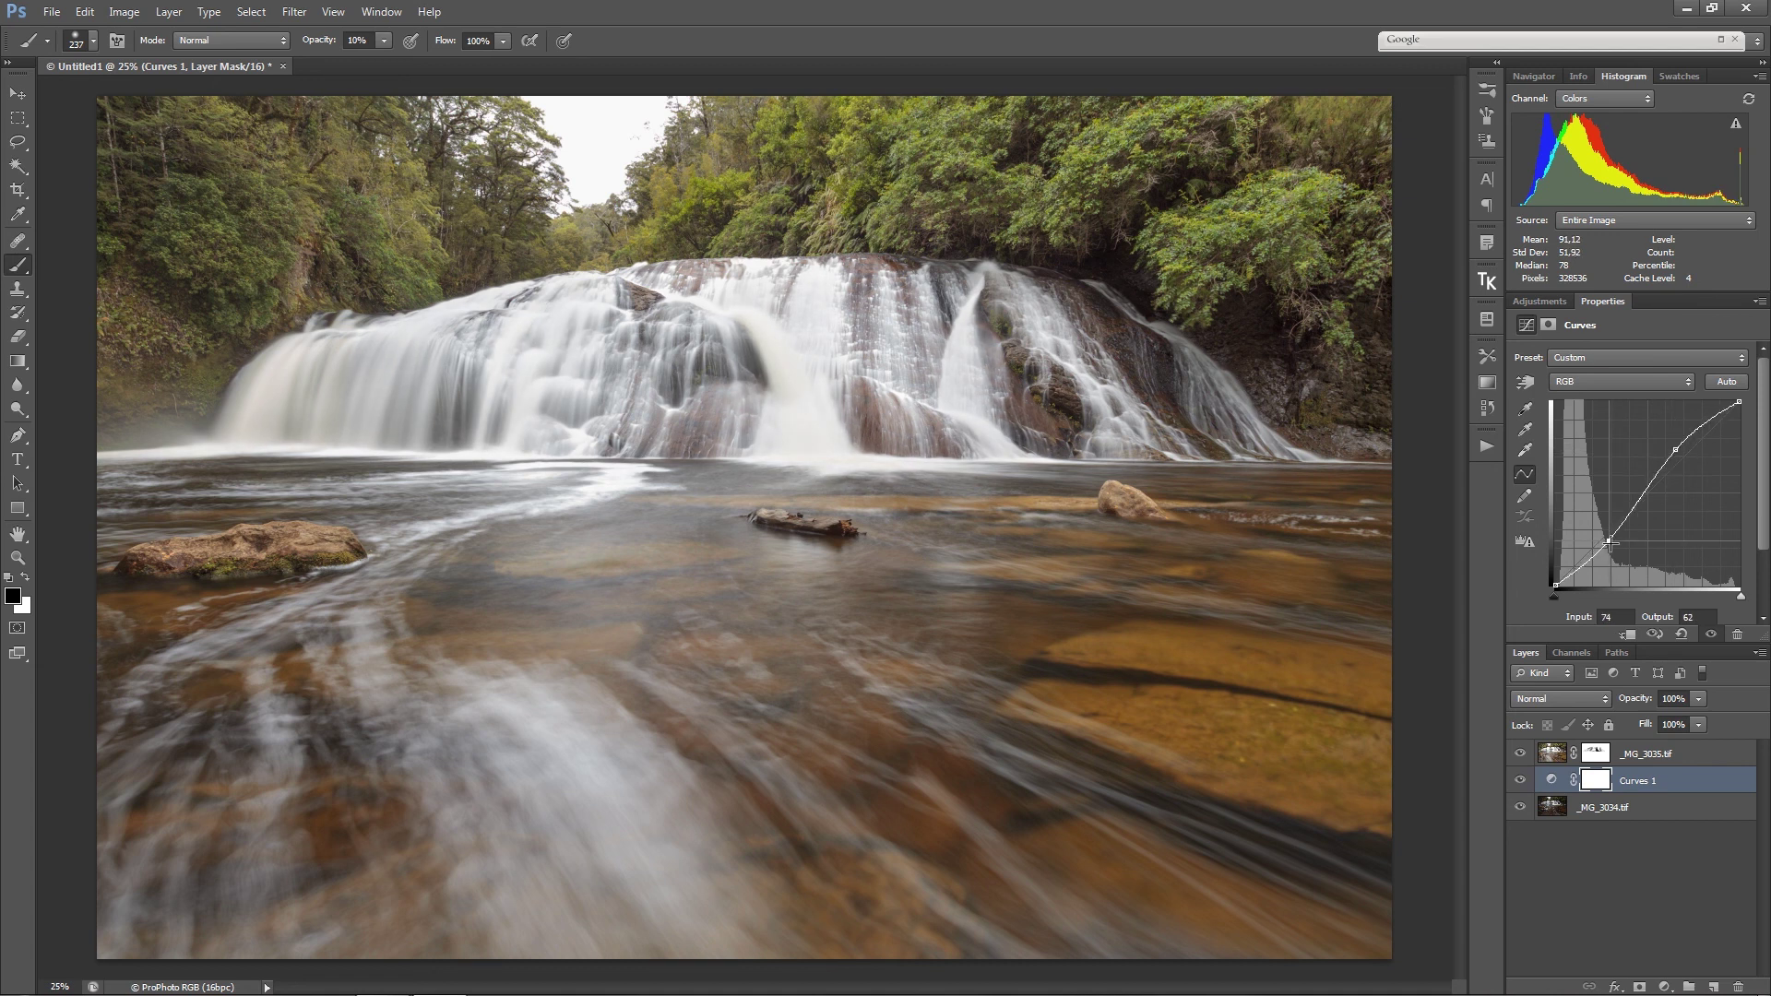
{"action": "left_click_drag", "start_coordinate": [1674, 451], "coordinate": [1682, 449]}
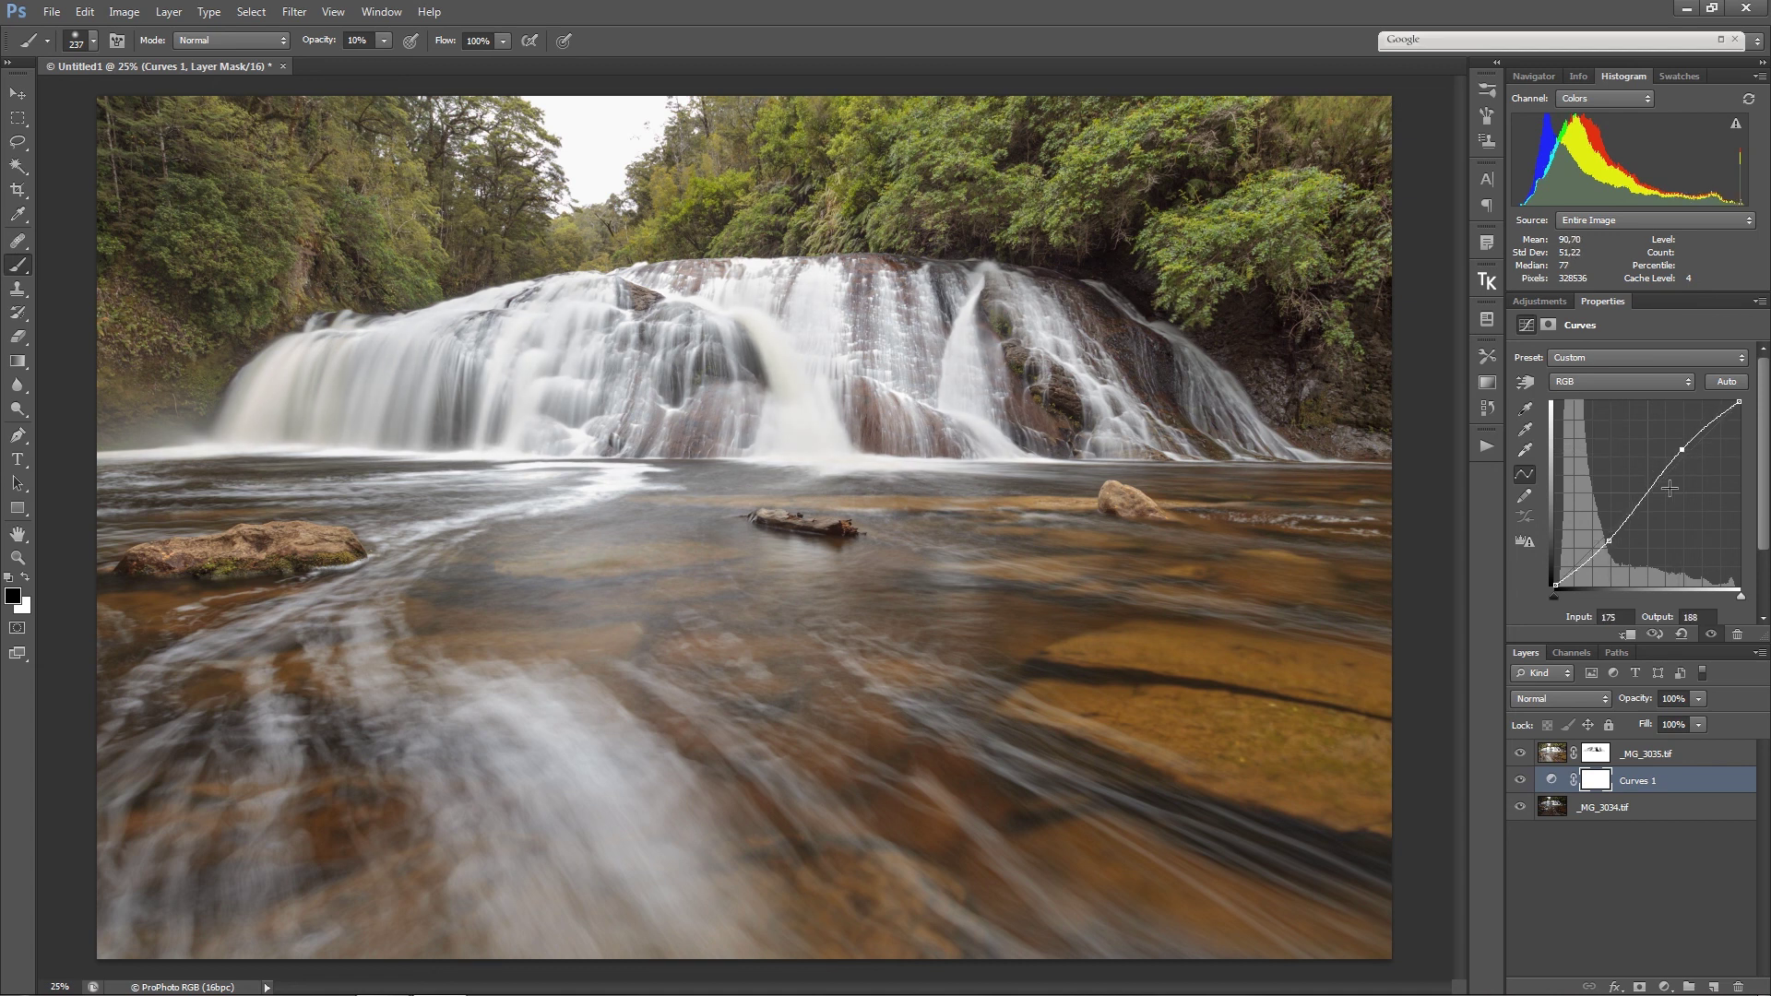
Toggle Curves 1 to compare, nudge the highlight point right, and disable the top layer's mask
{"action": "left_click", "coordinate": [1515, 782]}
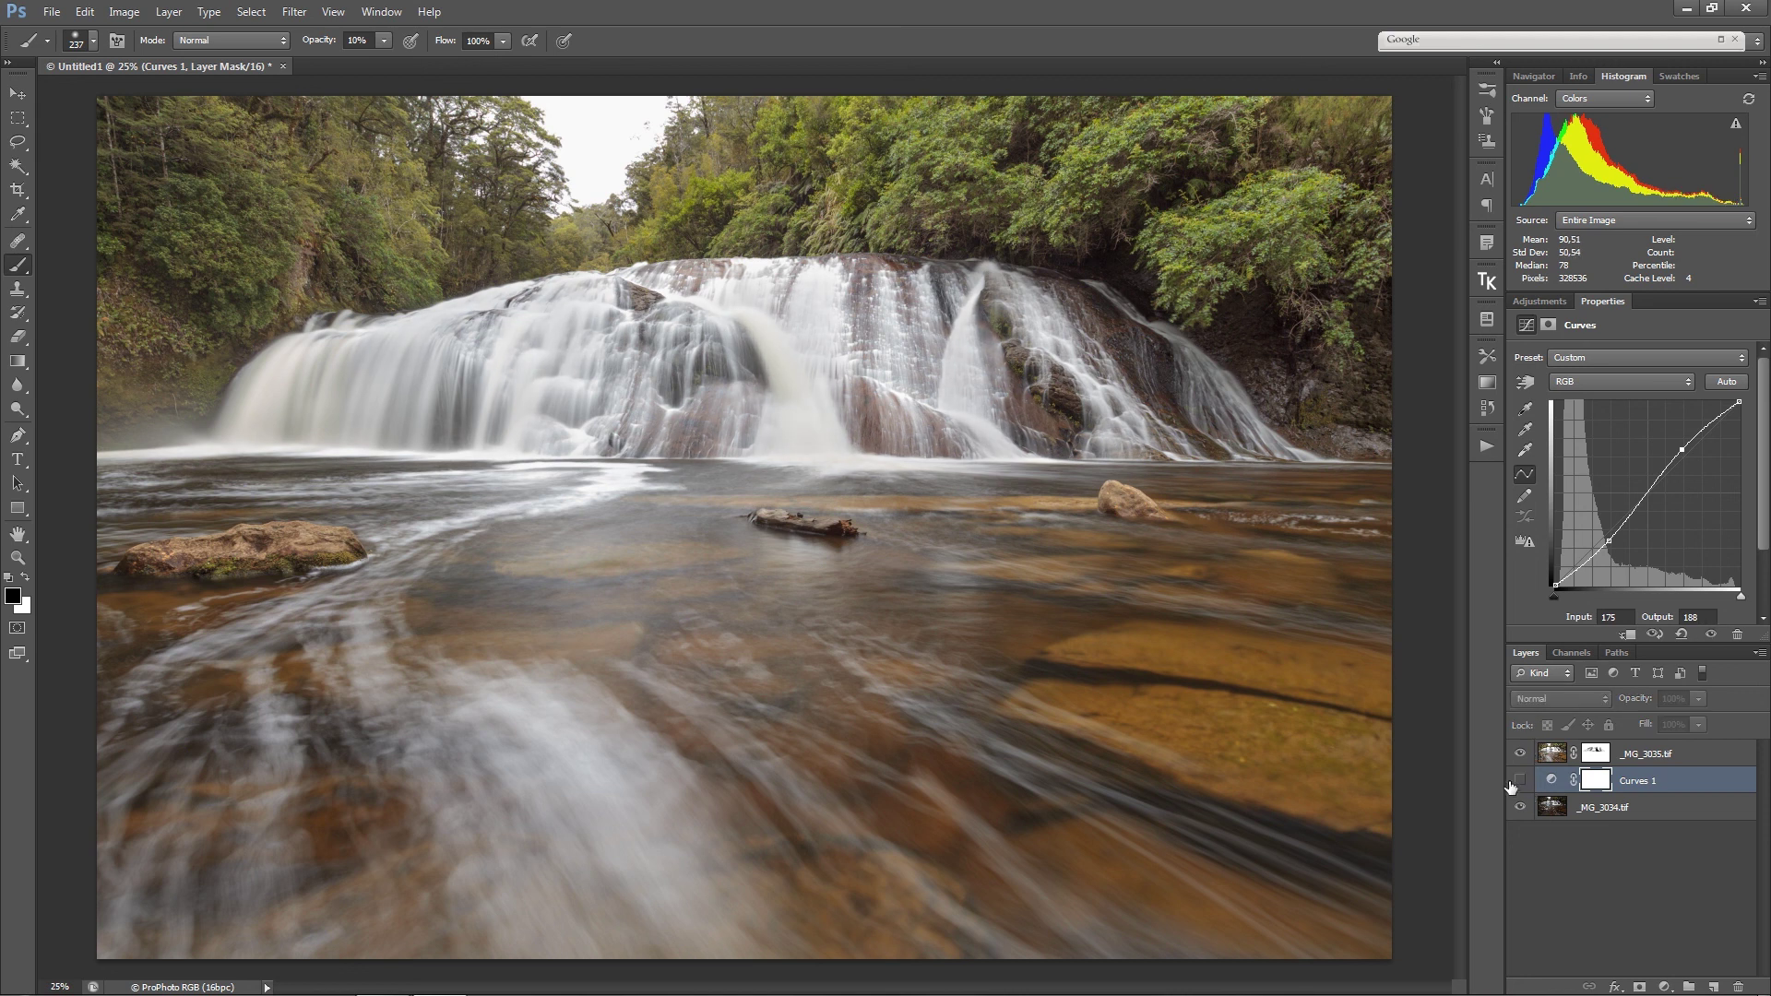
{"action": "left_click", "coordinate": [1518, 781]}
{"action": "left_click_drag", "start_coordinate": [1682, 450], "coordinate": [1688, 456]}
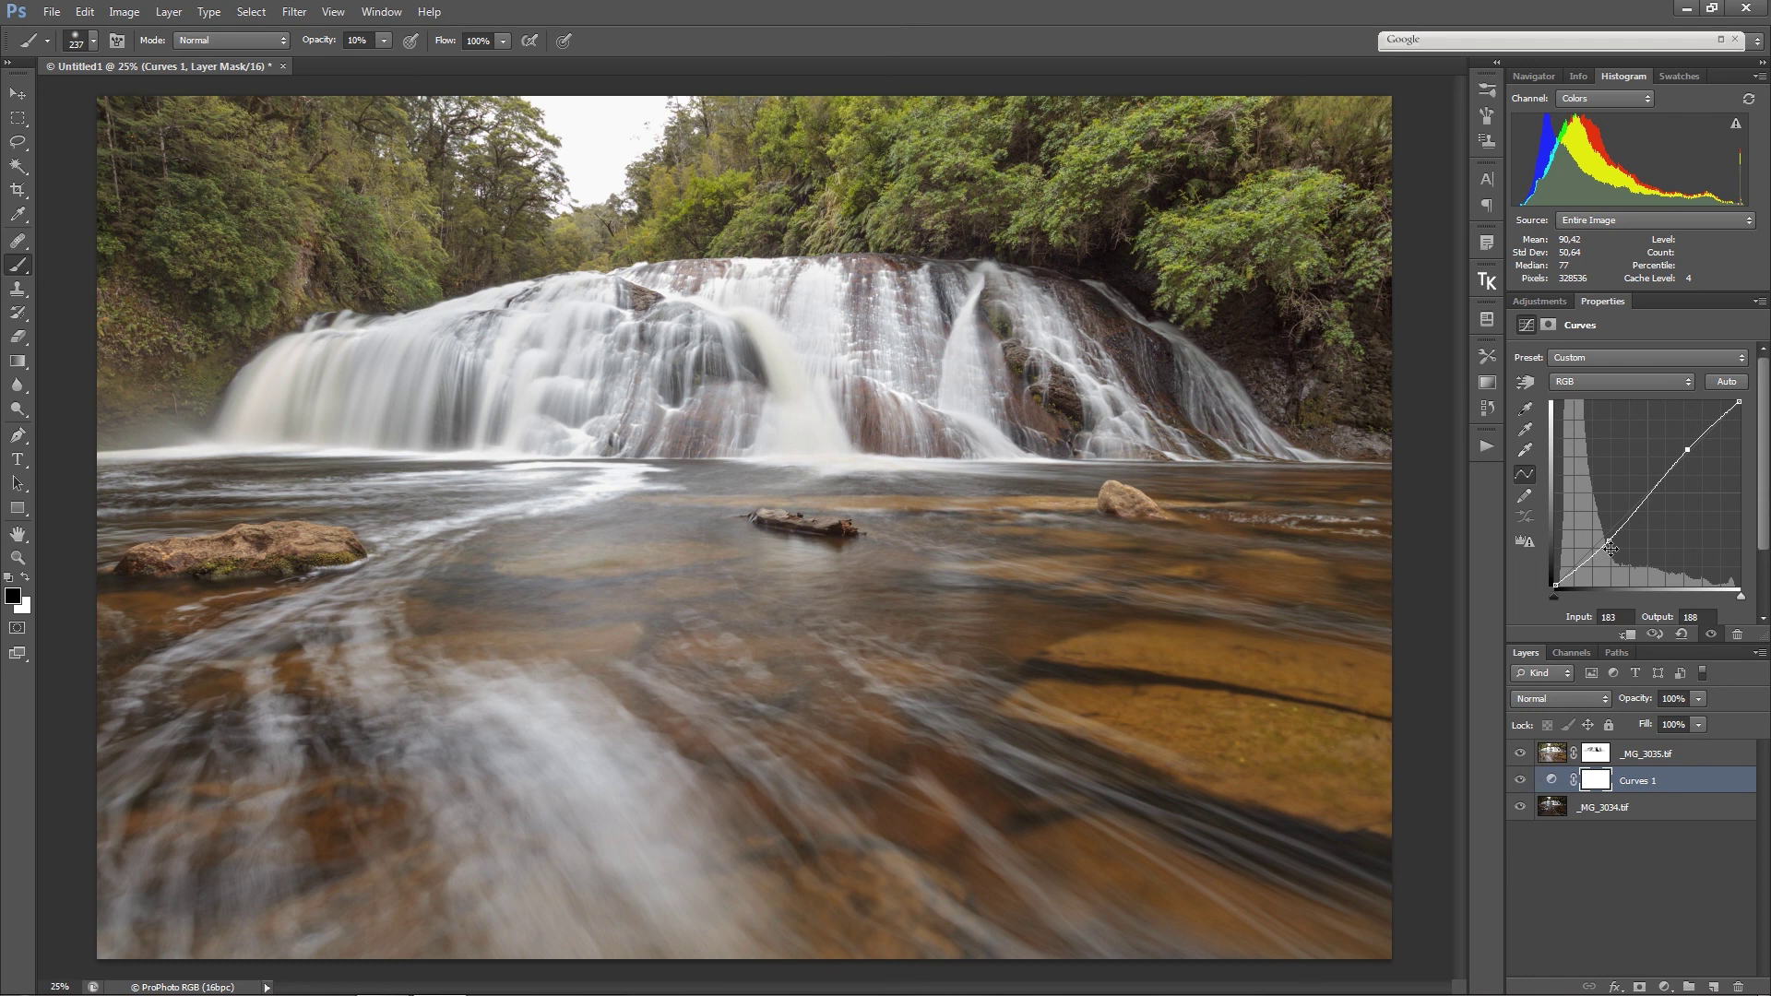
{"action": "left_click", "coordinate": [1519, 782]}
{"action": "left_click", "coordinate": [1586, 751], "text": "shift"}
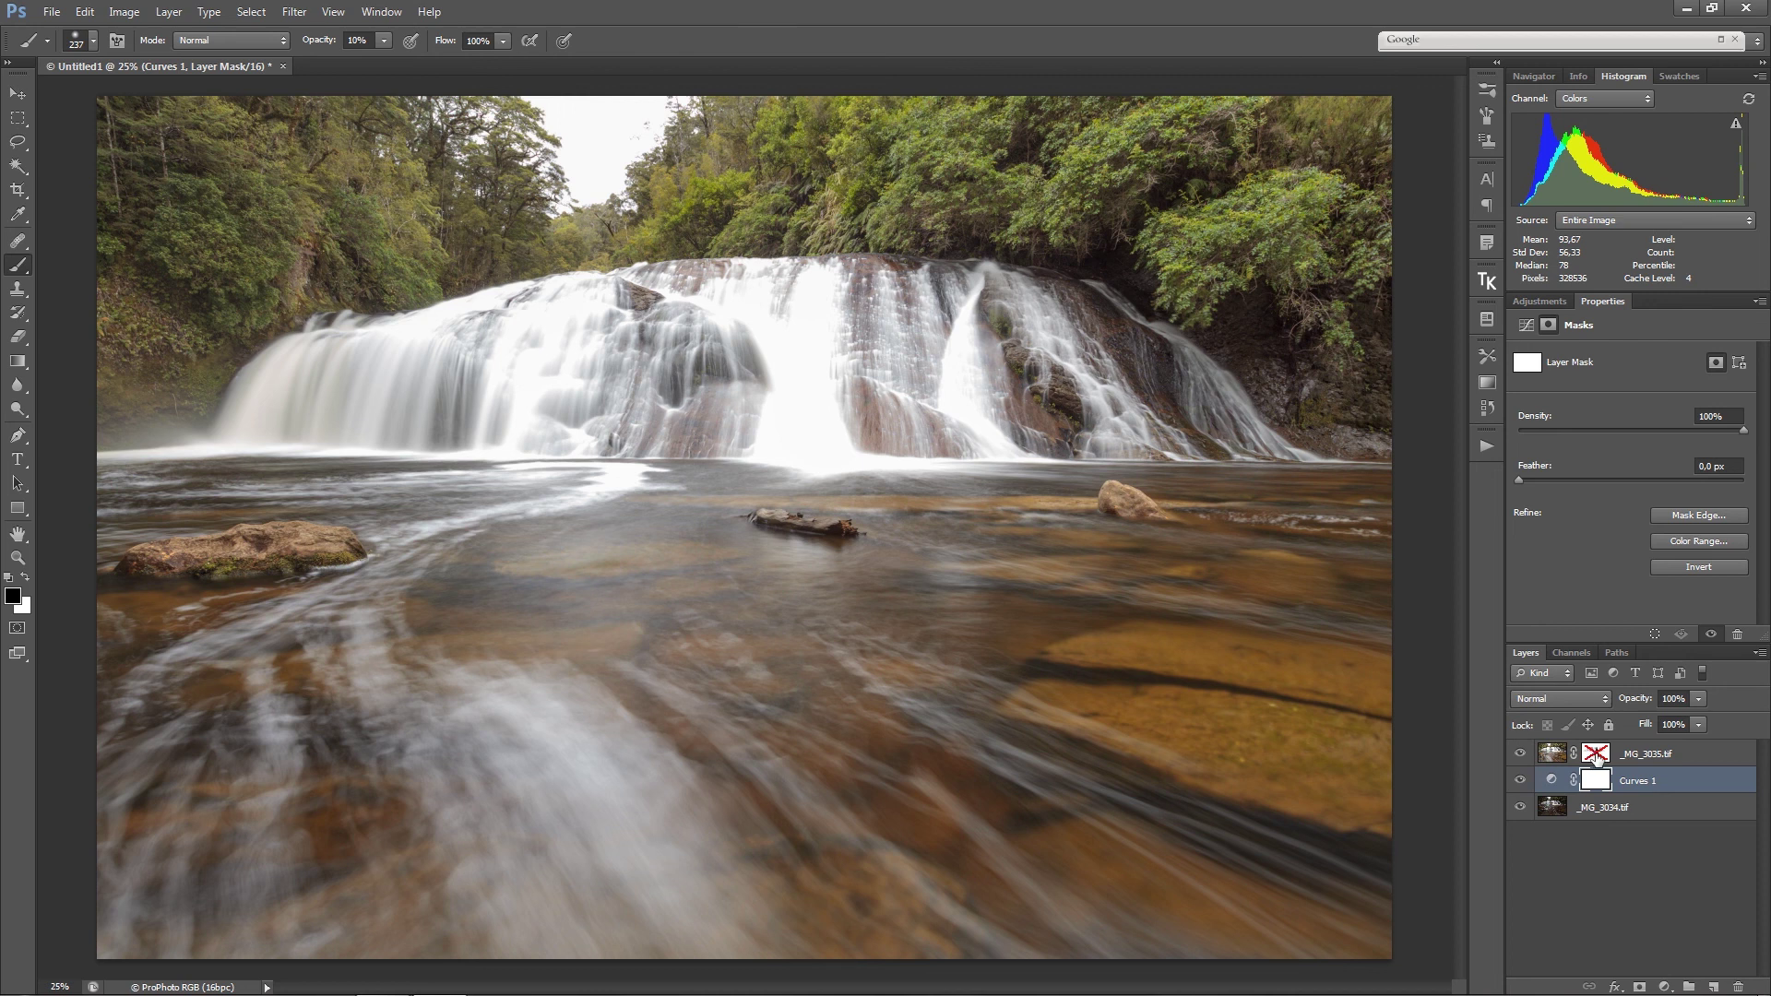
Re-enable the mask and refine it over the central waterfall and sky with a 477 px brush at 30%
{"action": "left_click", "coordinate": [1596, 754], "text": "shift"}
{"action": "left_click", "coordinate": [1596, 753]}
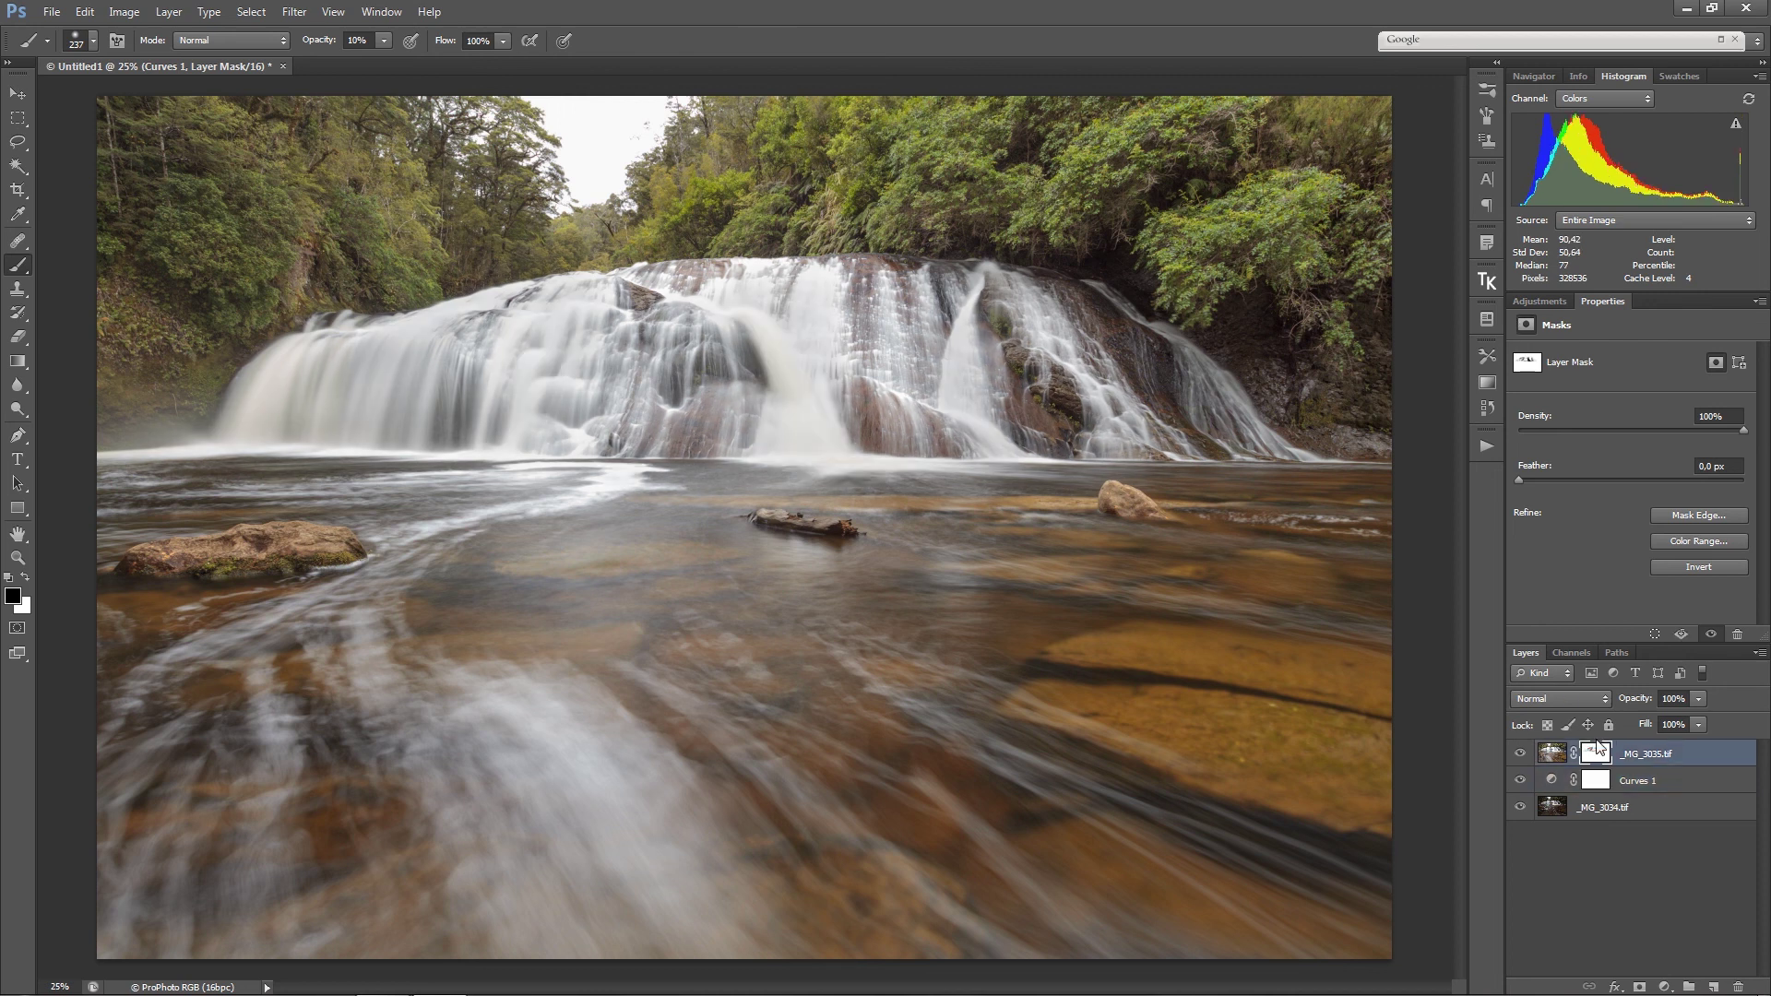
{"action": "mouse_move", "coordinate": [742, 356]}
{"action": "left_mouse_down"}
{"action": "mouse_move", "coordinate": [798, 392]}
{"action": "mouse_move", "coordinate": [745, 333]}
{"action": "mouse_move", "coordinate": [765, 390]}
{"action": "mouse_move", "coordinate": [772, 357]}
{"action": "mouse_move", "coordinate": [806, 359]}
{"action": "mouse_move", "coordinate": [430, 413]}
{"action": "mouse_move", "coordinate": [611, 409]}
{"action": "mouse_move", "coordinate": [535, 421]}
{"action": "left_mouse_up"}
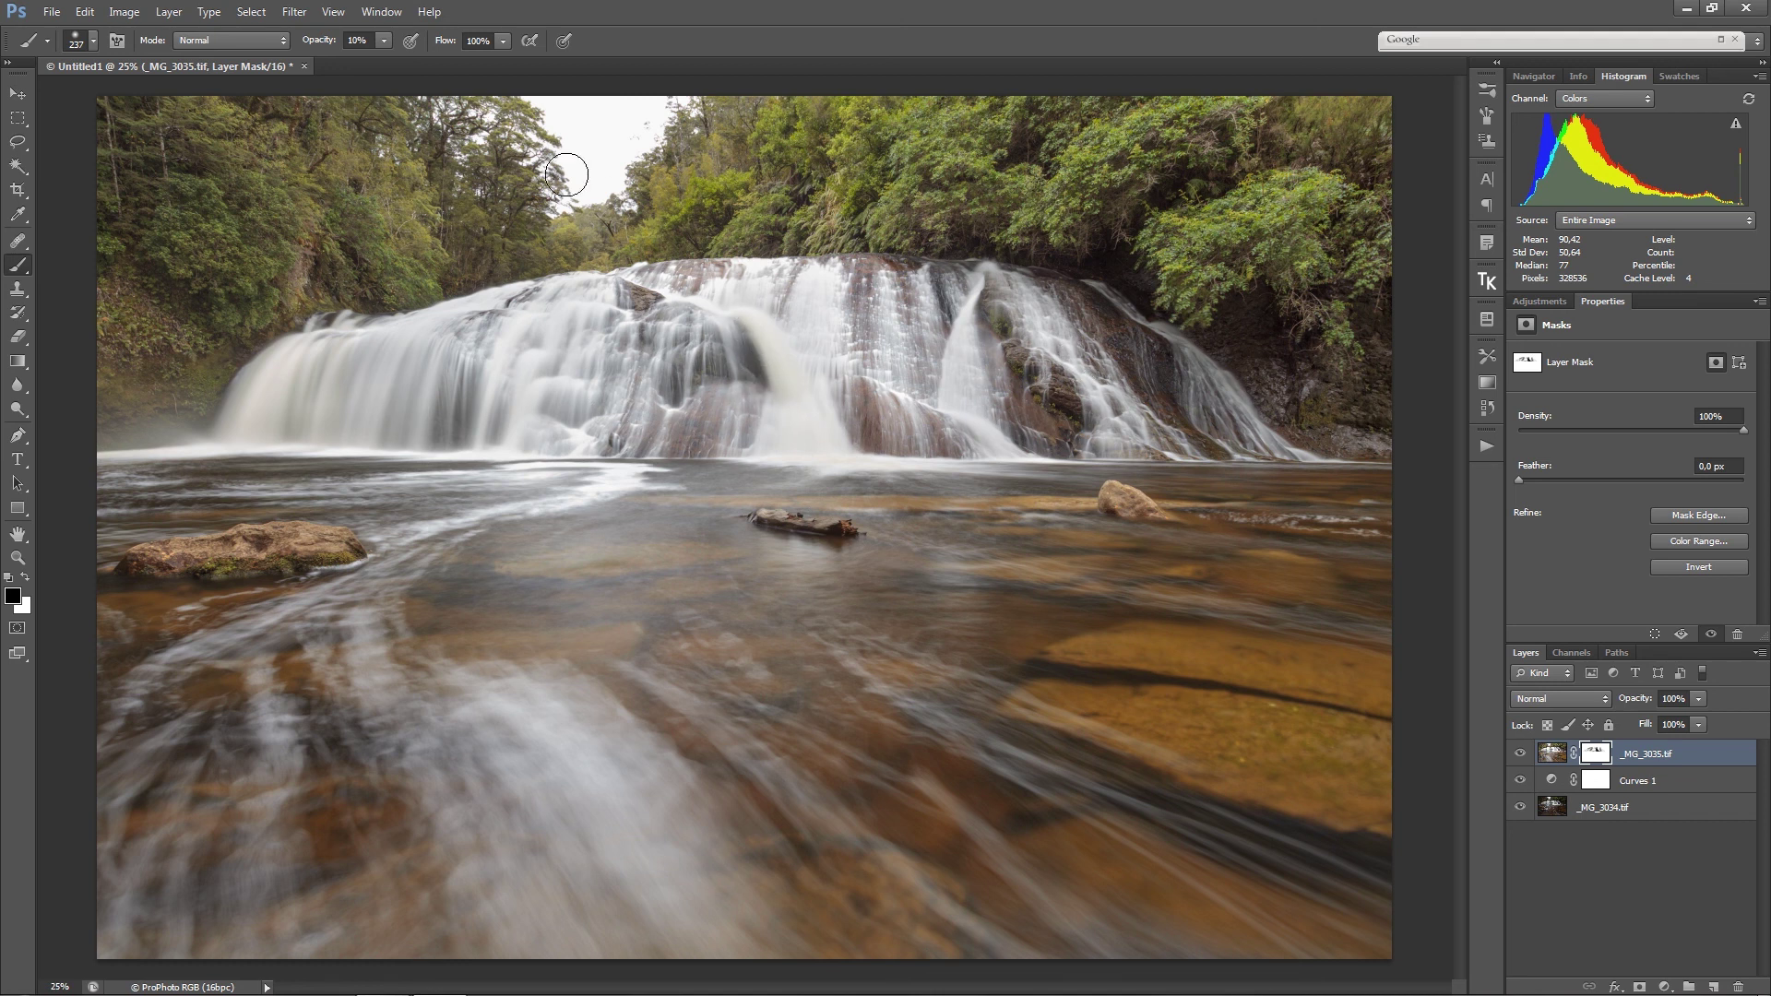
{"action": "left_click_drag", "start_coordinate": [591, 157], "coordinate": [612, 157]}
{"action": "key", "text": "x"}
{"action": "key", "text": "3"}
{"action": "mouse_move", "coordinate": [673, 93]}
{"action": "left_mouse_down"}
{"action": "mouse_move", "coordinate": [599, 158]}
{"action": "mouse_move", "coordinate": [604, 131]}
{"action": "mouse_move", "coordinate": [552, 138]}
{"action": "mouse_move", "coordinate": [656, 86]}
{"action": "mouse_move", "coordinate": [550, 124]}
{"action": "mouse_move", "coordinate": [536, 152]}
{"action": "mouse_move", "coordinate": [598, 137]}
{"action": "mouse_move", "coordinate": [596, 117]}
{"action": "mouse_move", "coordinate": [624, 132]}
{"action": "mouse_move", "coordinate": [660, 112]}
{"action": "mouse_move", "coordinate": [638, 92]}
{"action": "mouse_move", "coordinate": [471, 93]}
{"action": "mouse_move", "coordinate": [504, 173]}
{"action": "mouse_move", "coordinate": [620, 196]}
{"action": "mouse_move", "coordinate": [605, 203]}
{"action": "mouse_move", "coordinate": [676, 129]}
{"action": "left_mouse_up"}
{"action": "key", "text": "x"}
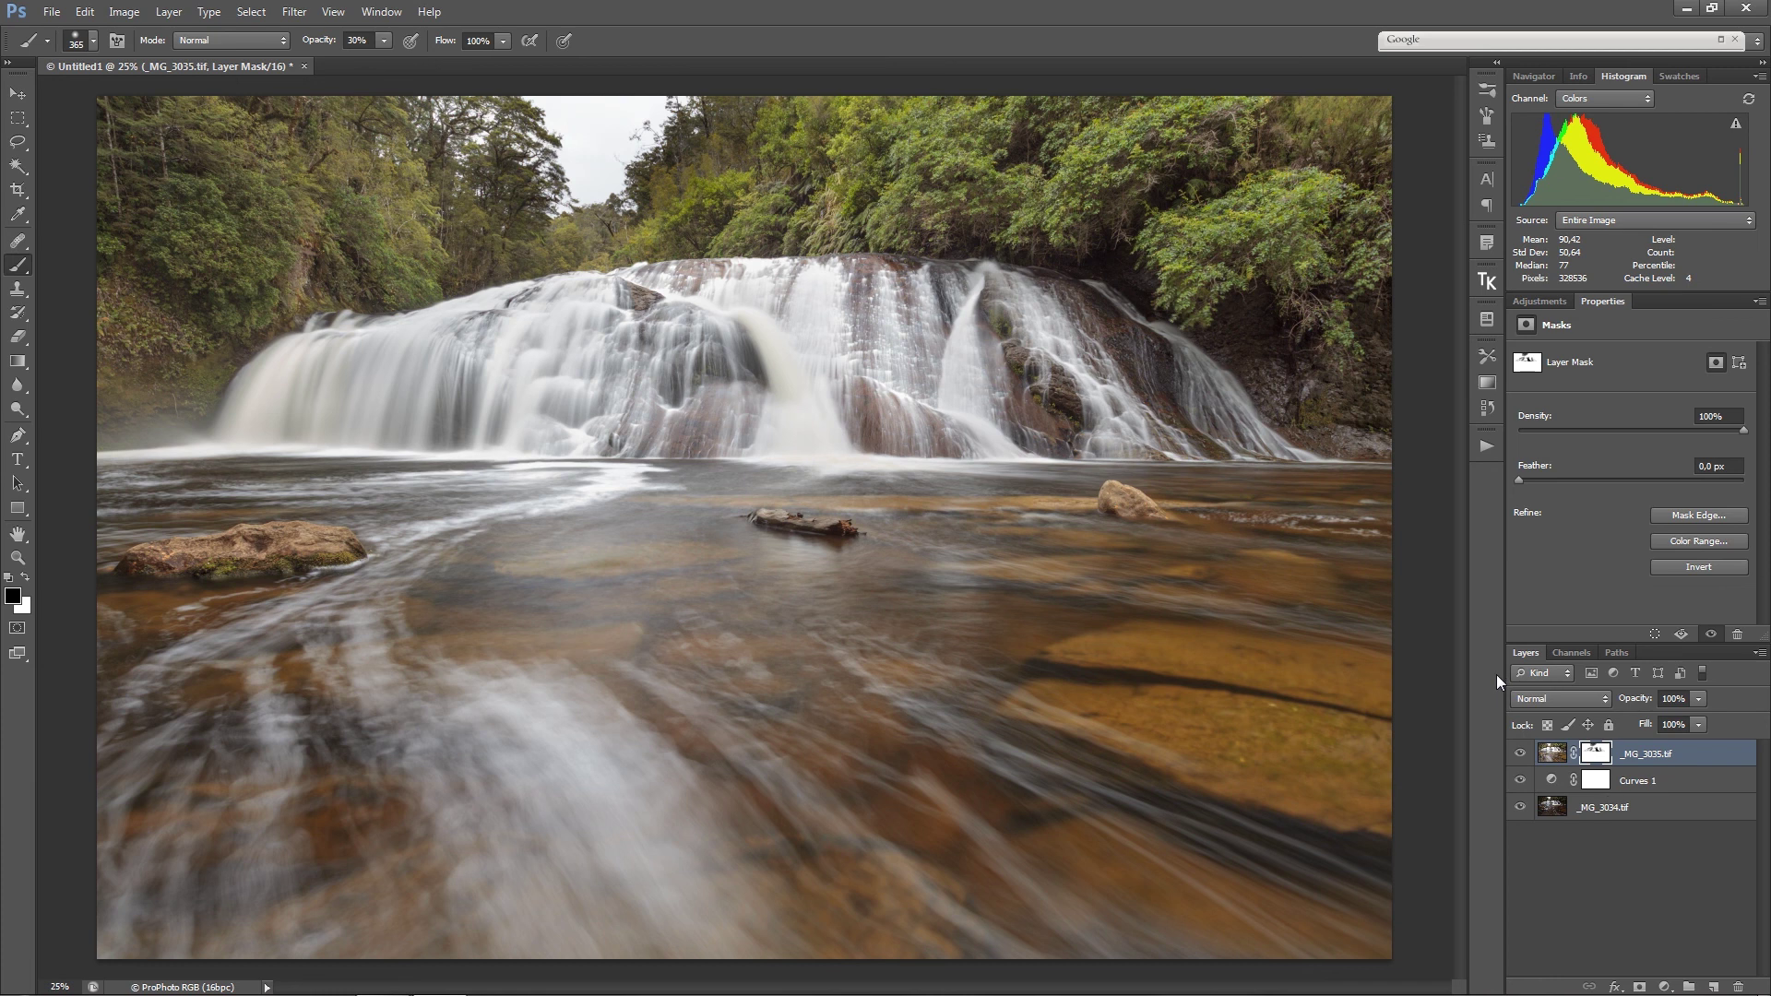
Merge all three layers into a single _MG_3035.tif layer with Ctrl+E
{"action": "left_click", "coordinate": [1616, 813], "text": "shift"}
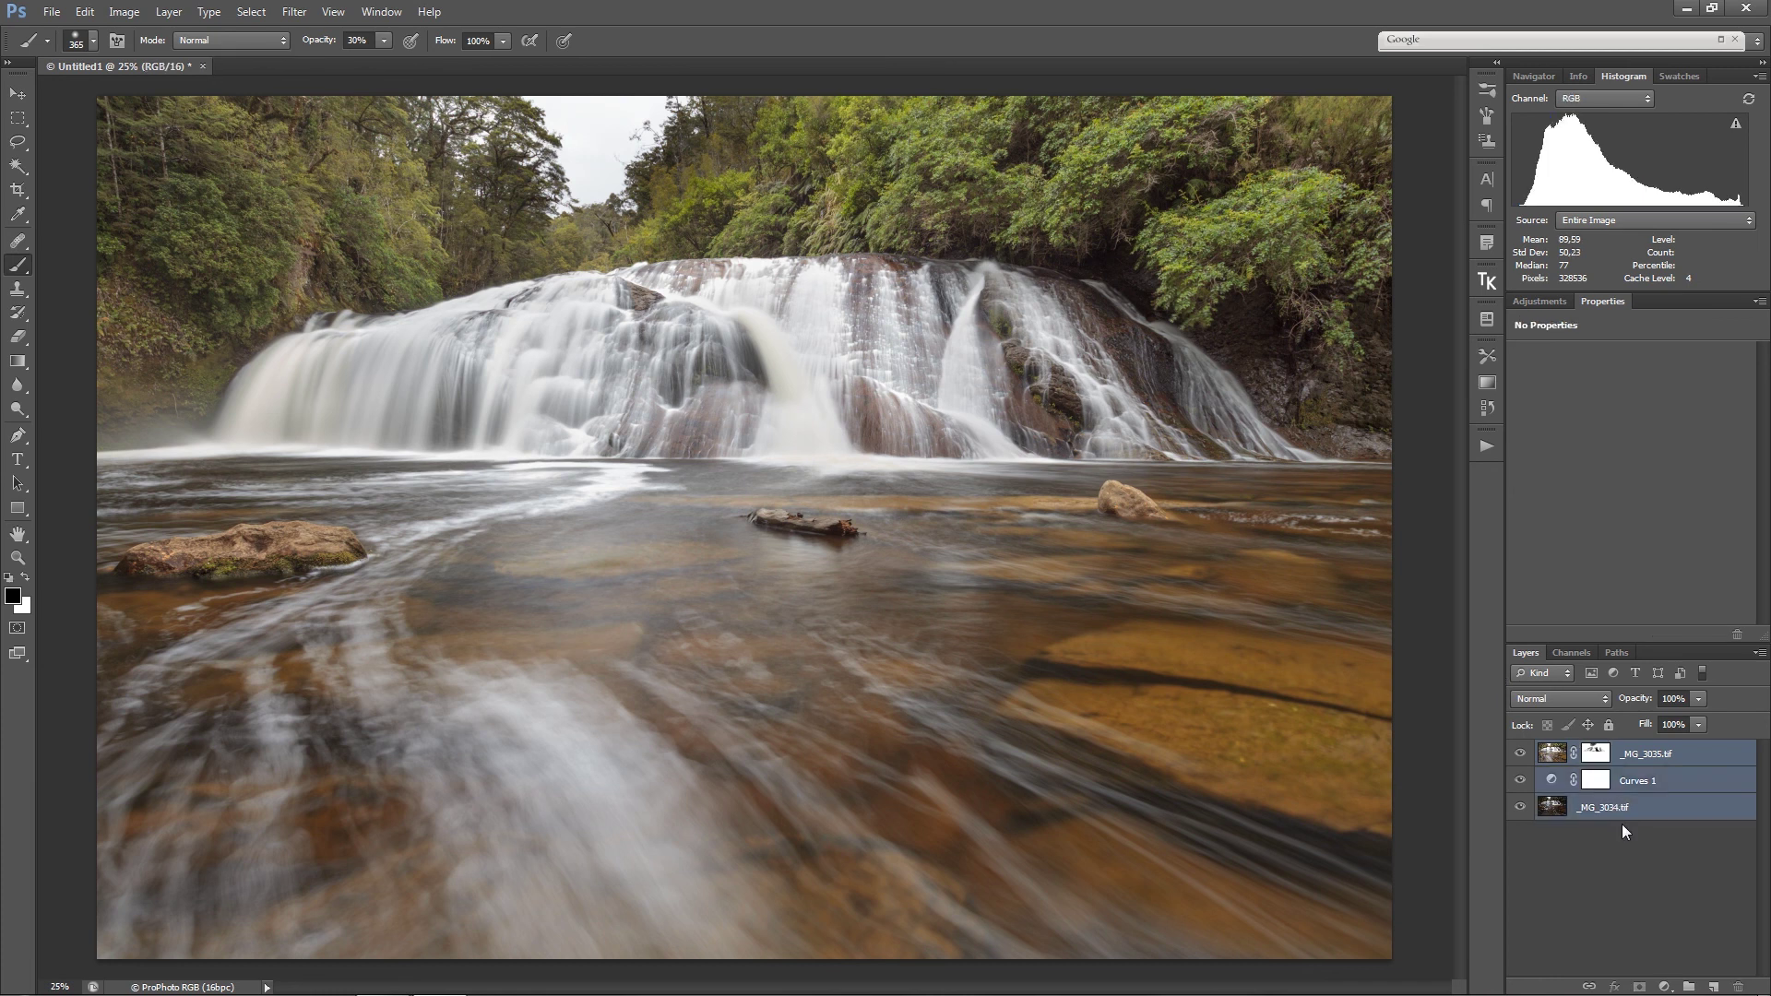
{"action": "key", "text": "ctrl+e"}
{"action": "key", "text": "v"}
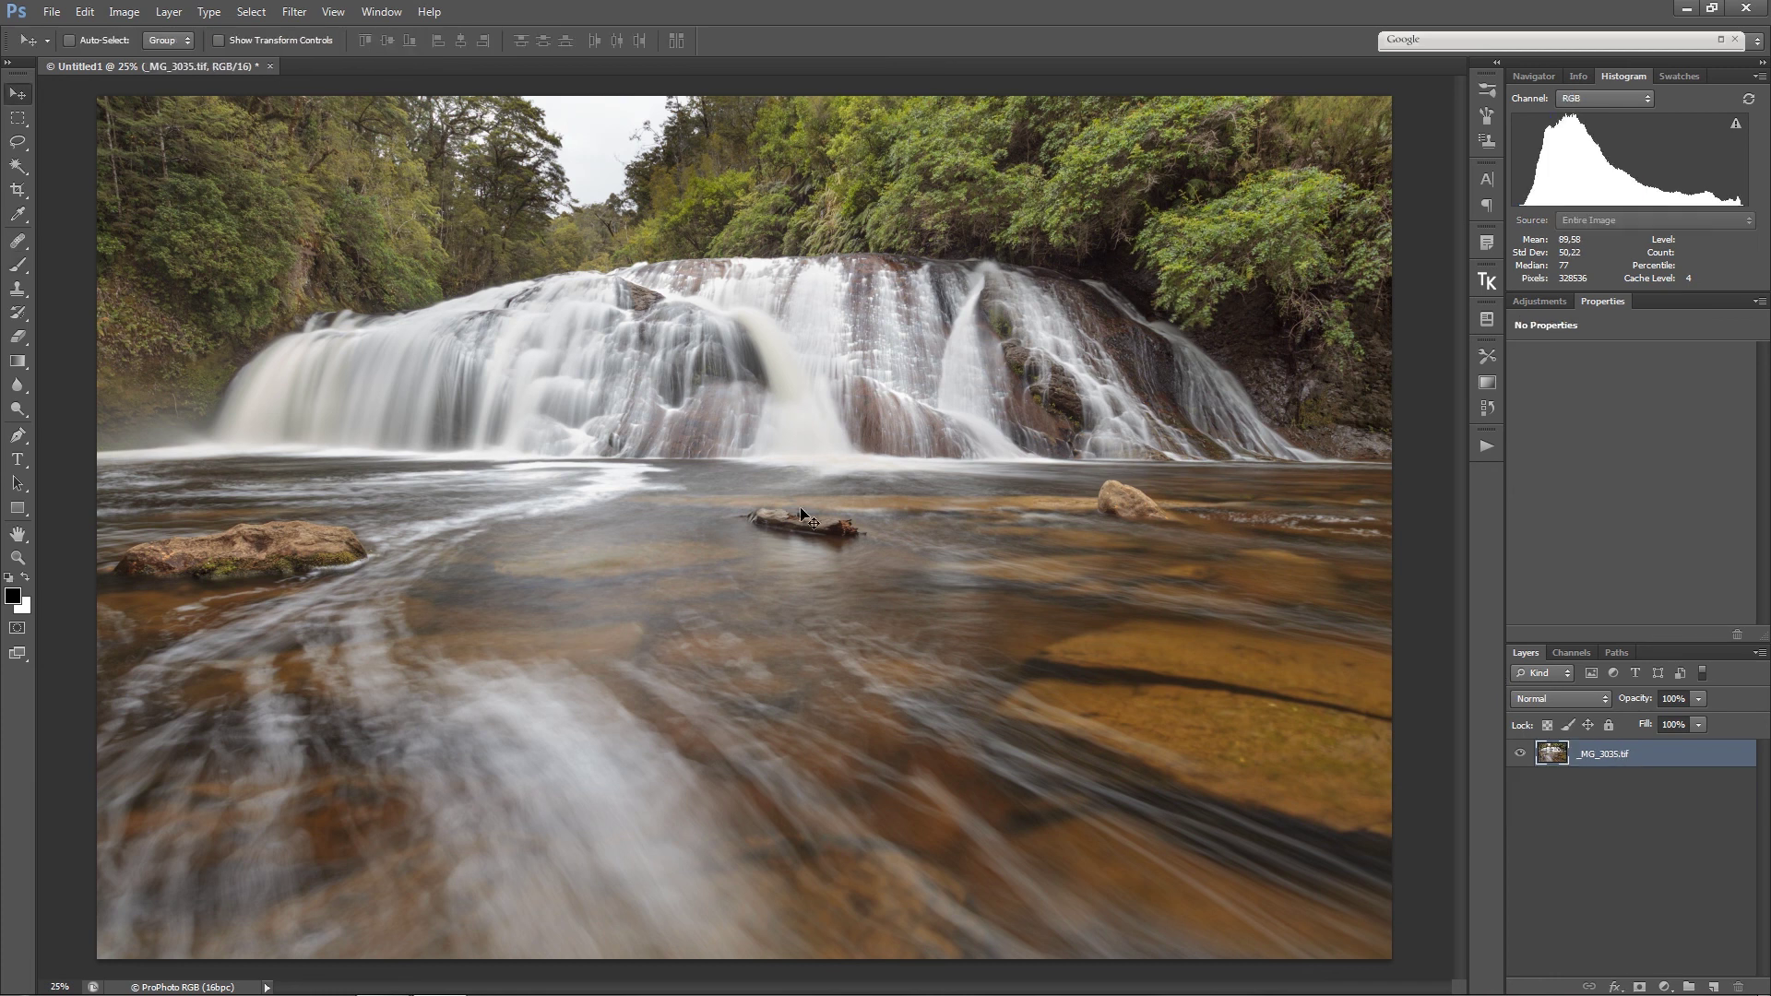